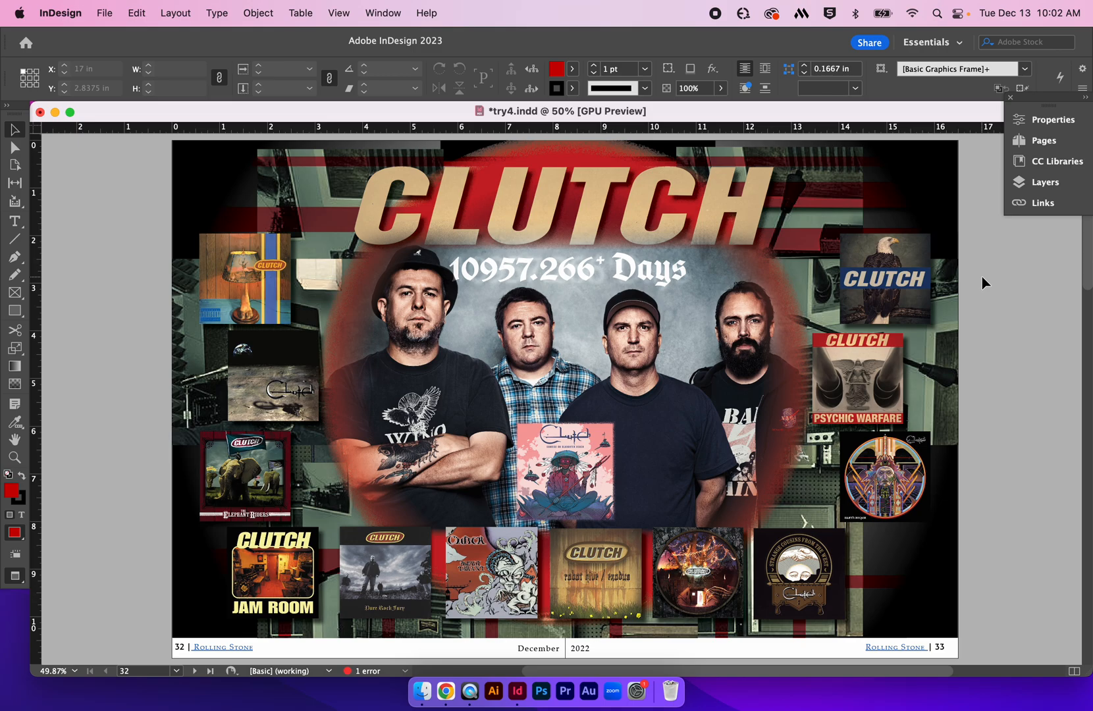
Step: Shift the "10957.266+ Days" text frame horizontally beneath the CLUTCH title to about X 6.22 in
{"action": "scroll", "coordinate": [974, 277], "scroll_direction": "right", "scroll_amount": 1}
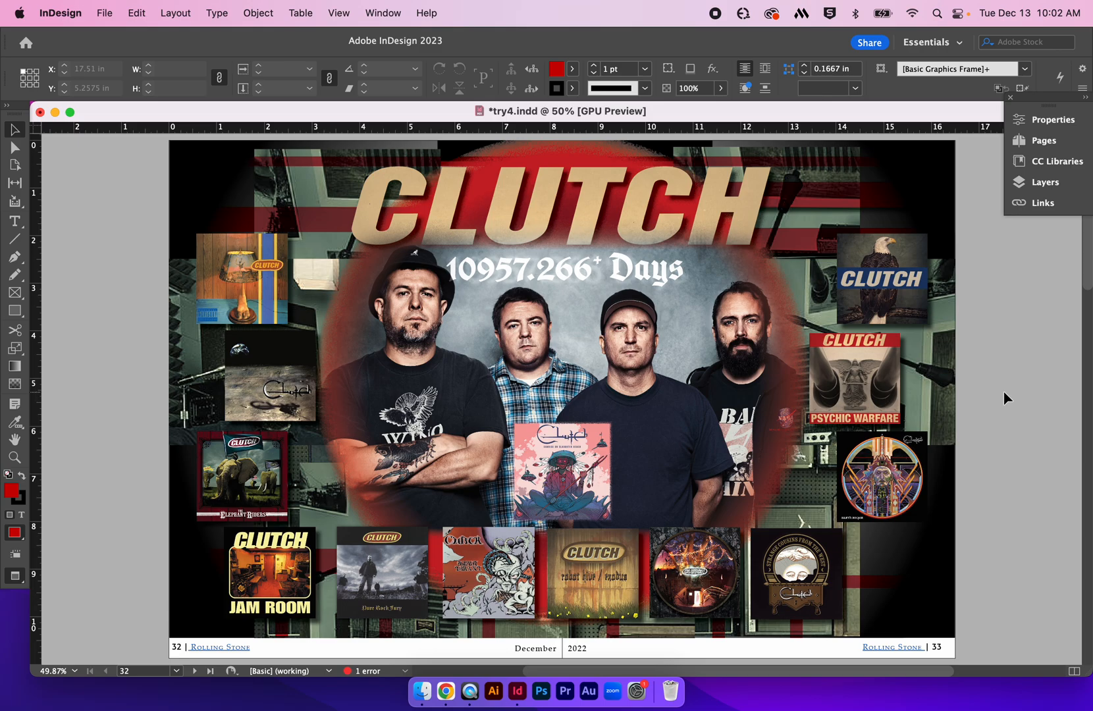
{"action": "left_click", "coordinate": [658, 282]}
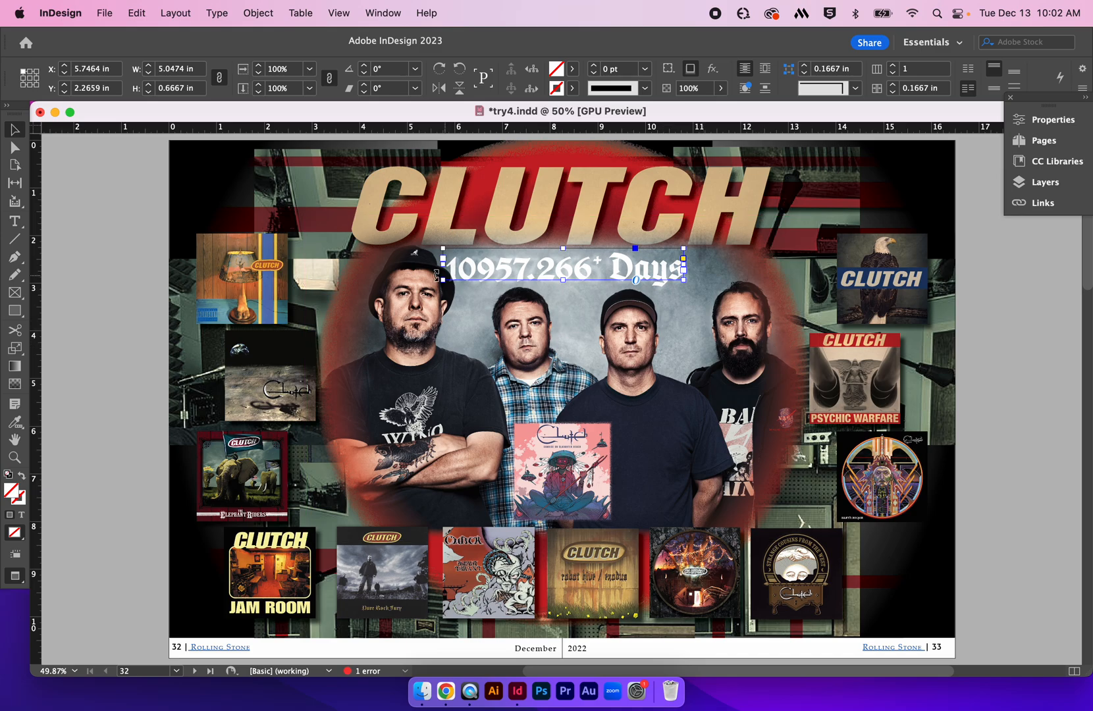
{"action": "left_click_drag", "start_coordinate": [522, 275], "coordinate": [535, 275]}
{"action": "left_click", "coordinate": [547, 209]}
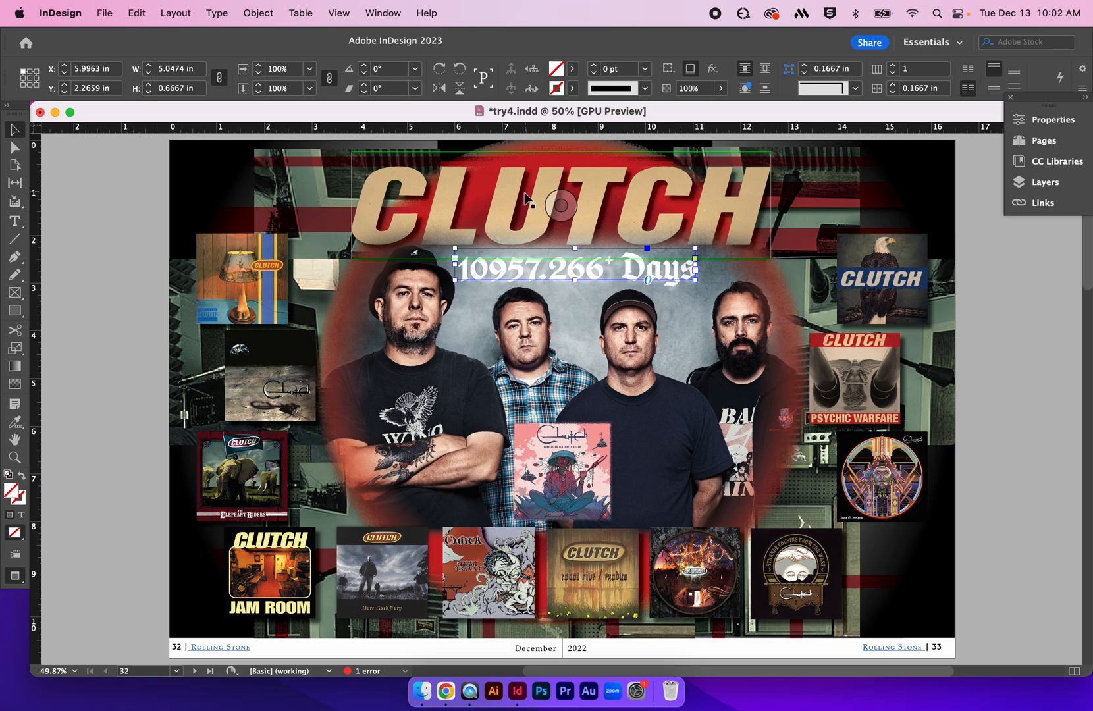
{"action": "left_click_drag", "start_coordinate": [668, 270], "coordinate": [678, 270]}
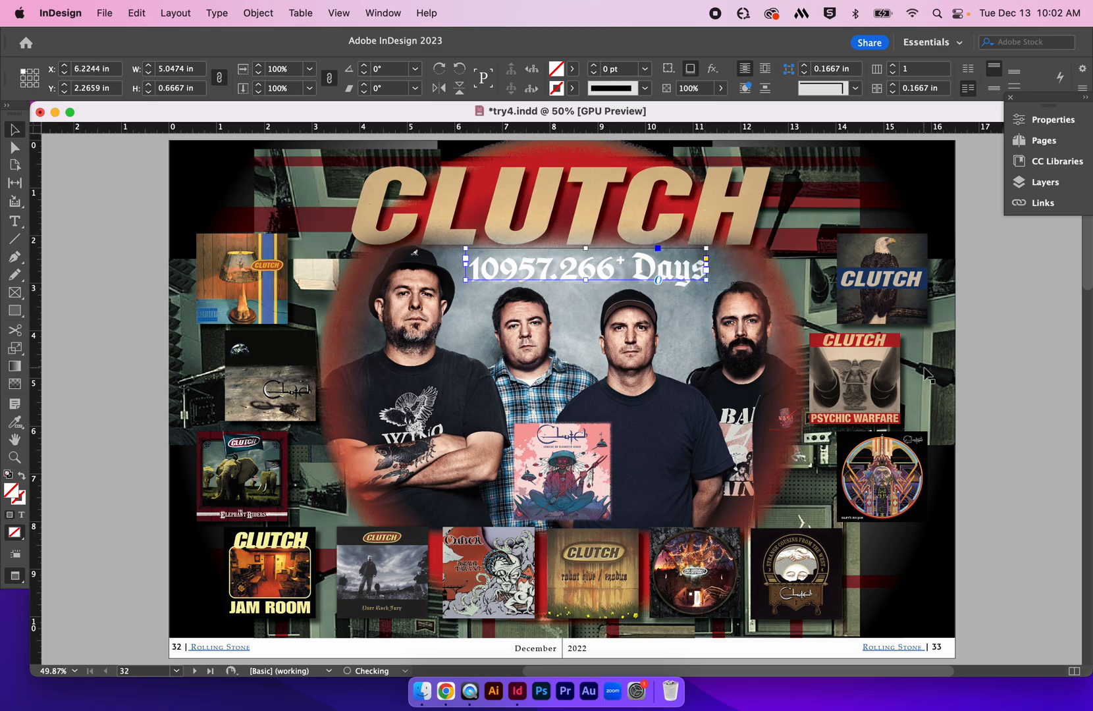
{"action": "left_click", "coordinate": [1063, 378]}
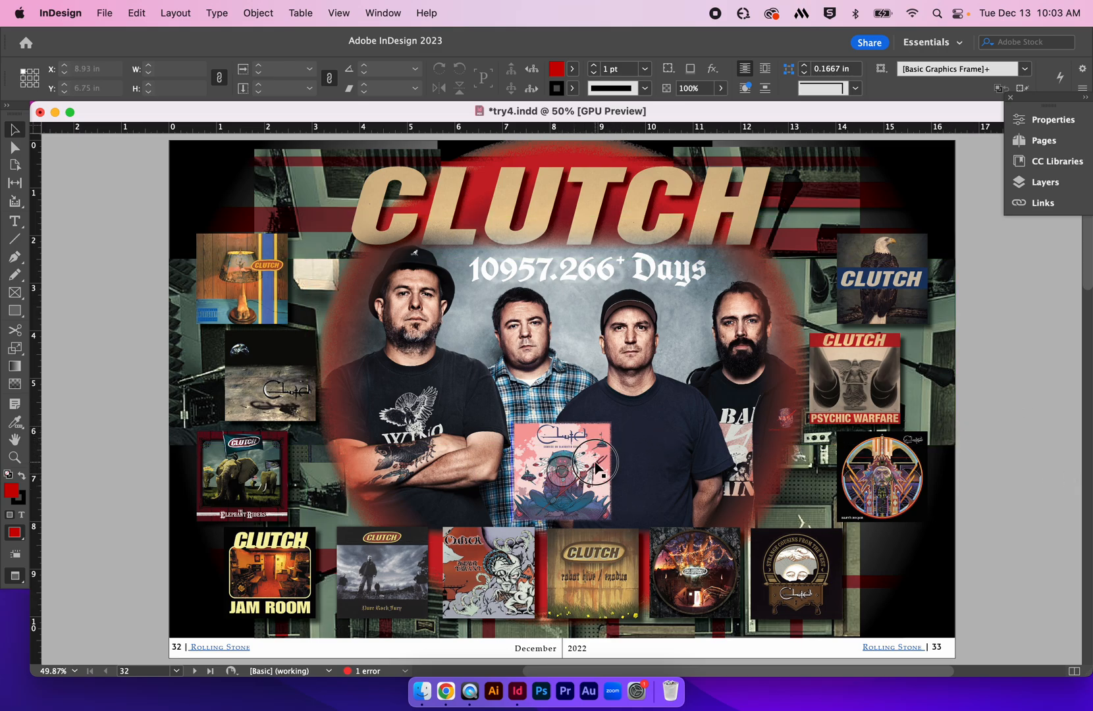
Step: Try enlarging the pink album cover in the centre to about 3.08 in square, and undo the resize
{"action": "left_click", "coordinate": [582, 477]}
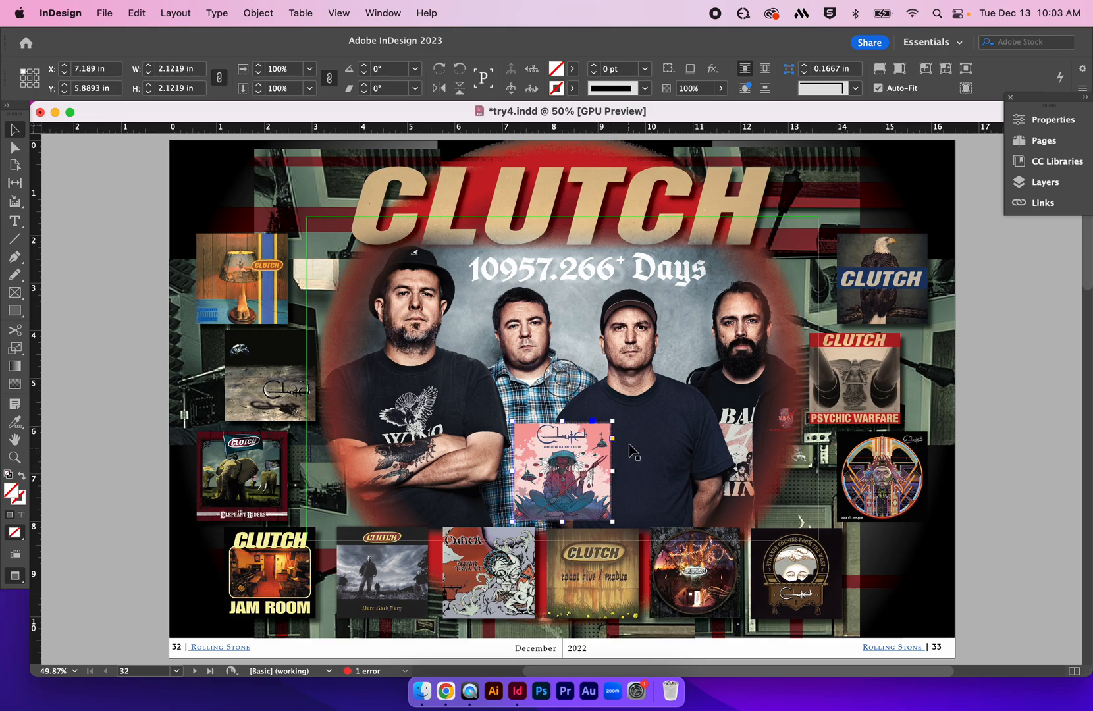
{"action": "left_click_drag", "start_coordinate": [614, 422], "coordinate": [657, 377]}
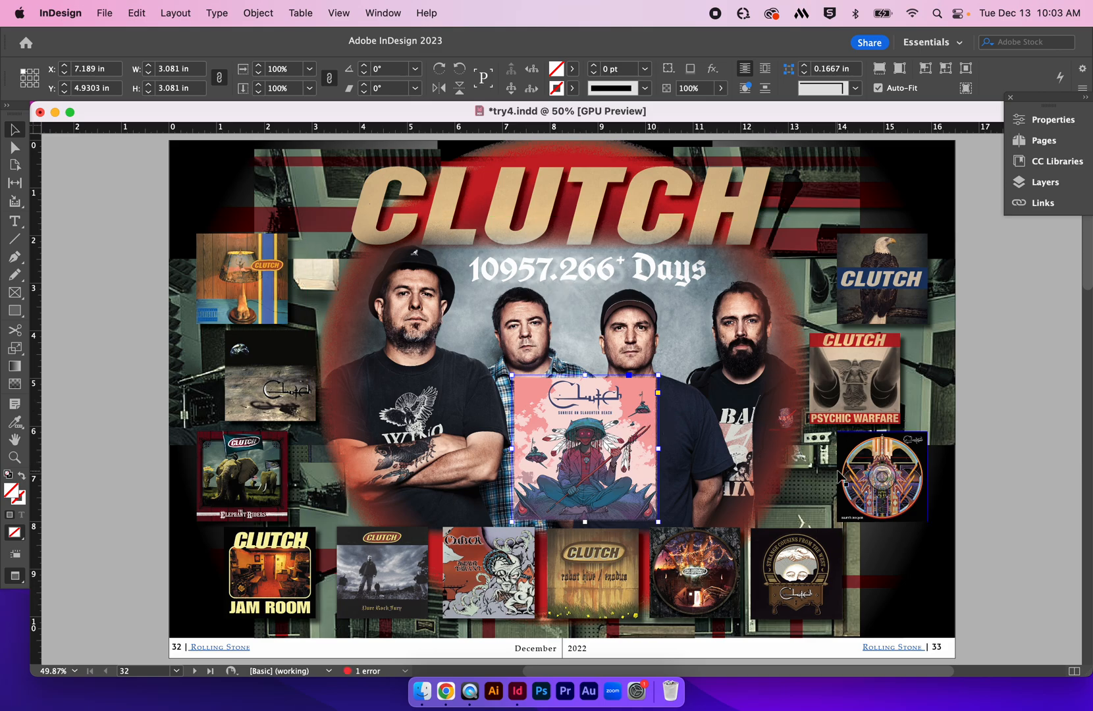
{"action": "key", "text": "super+z"}
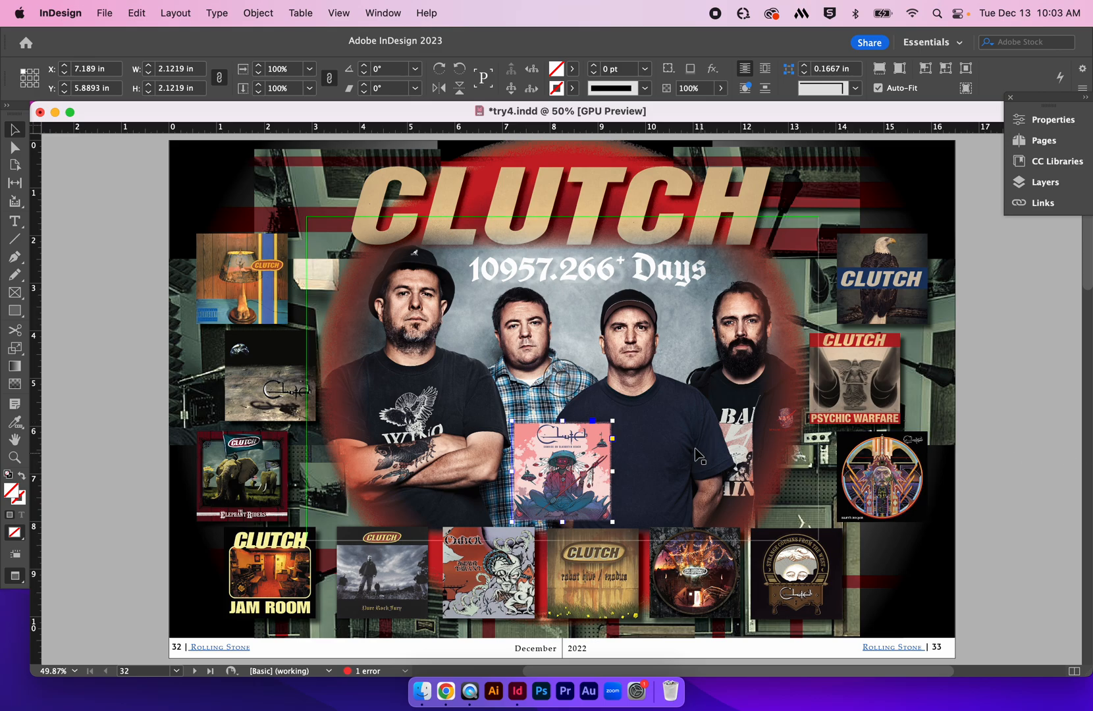
Step: Move the pink album cover in the centre to about X 7.32 in, Y 5.44 in and deselect it
{"action": "mouse_move", "coordinate": [592, 465]}
{"action": "left_mouse_down"}
{"action": "mouse_move", "coordinate": [649, 482]}
{"action": "mouse_move", "coordinate": [611, 469]}
{"action": "mouse_move", "coordinate": [600, 453]}
{"action": "left_mouse_up"}
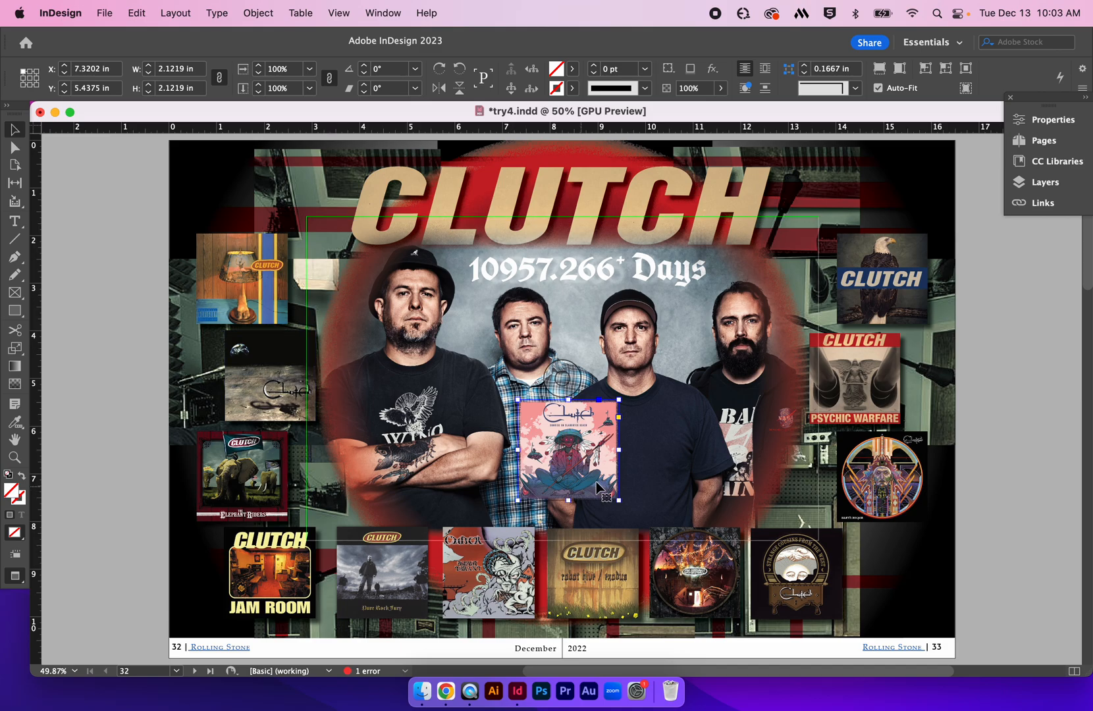
{"action": "left_click", "coordinate": [976, 474]}
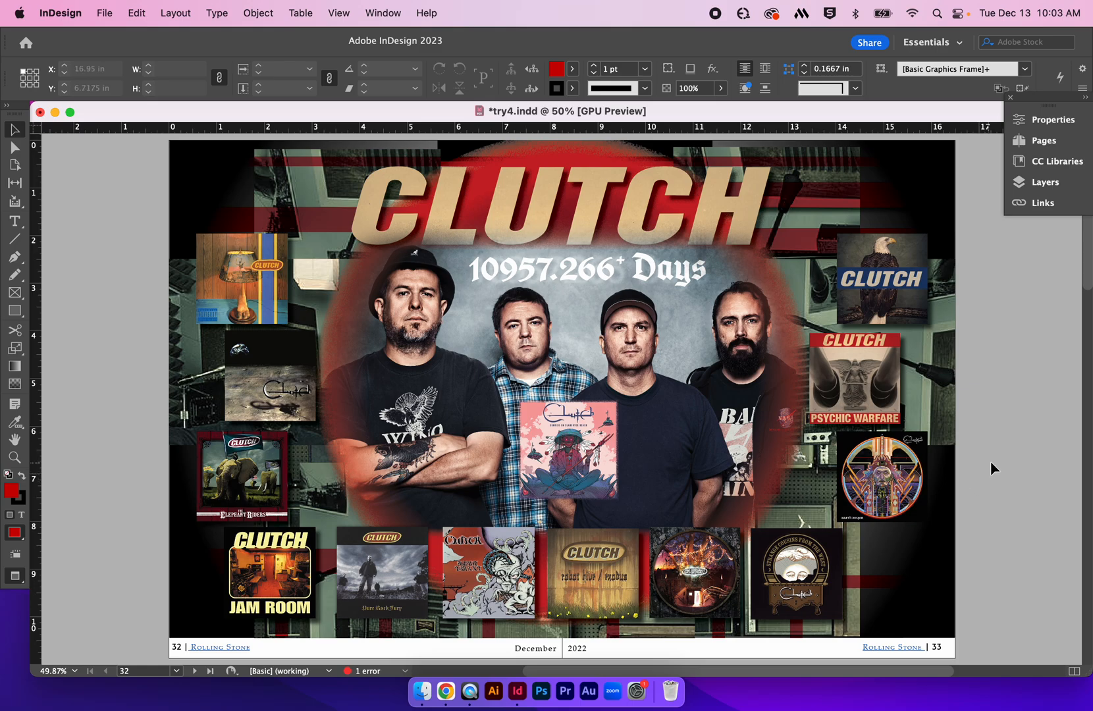
Step: Review the article layout on pages 34–35 and the blank spread that follows it
{"action": "left_click_drag", "start_coordinate": [1089, 270], "coordinate": [1036, 515]}
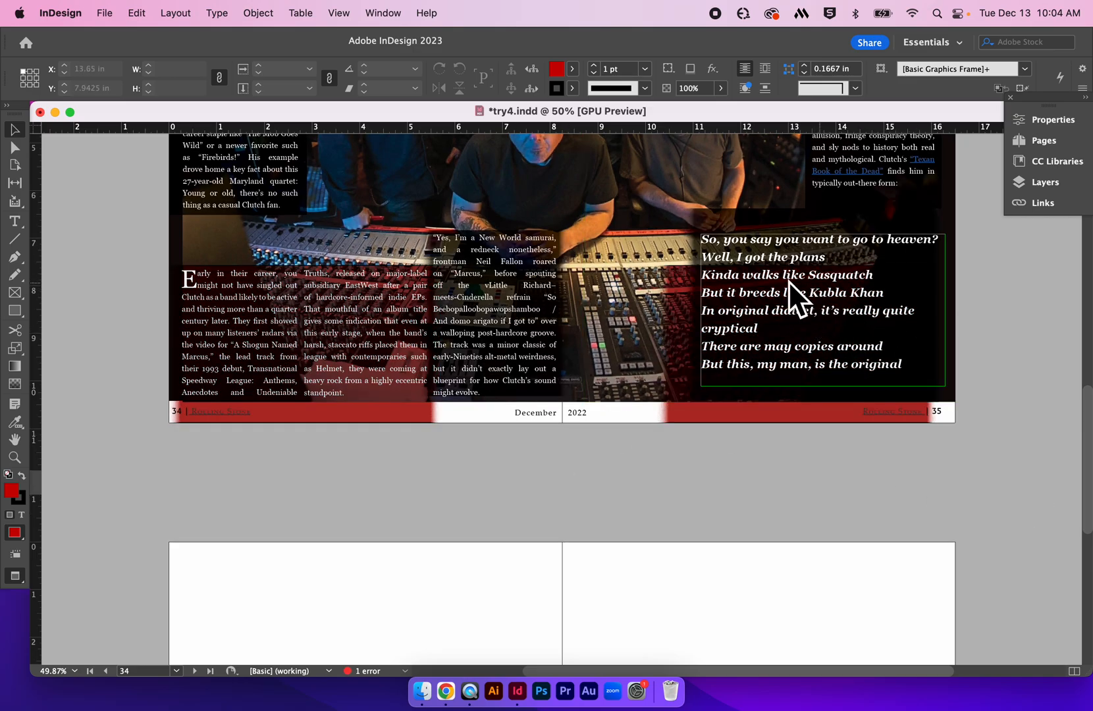
{"action": "left_click_drag", "start_coordinate": [1089, 417], "coordinate": [1069, 498]}
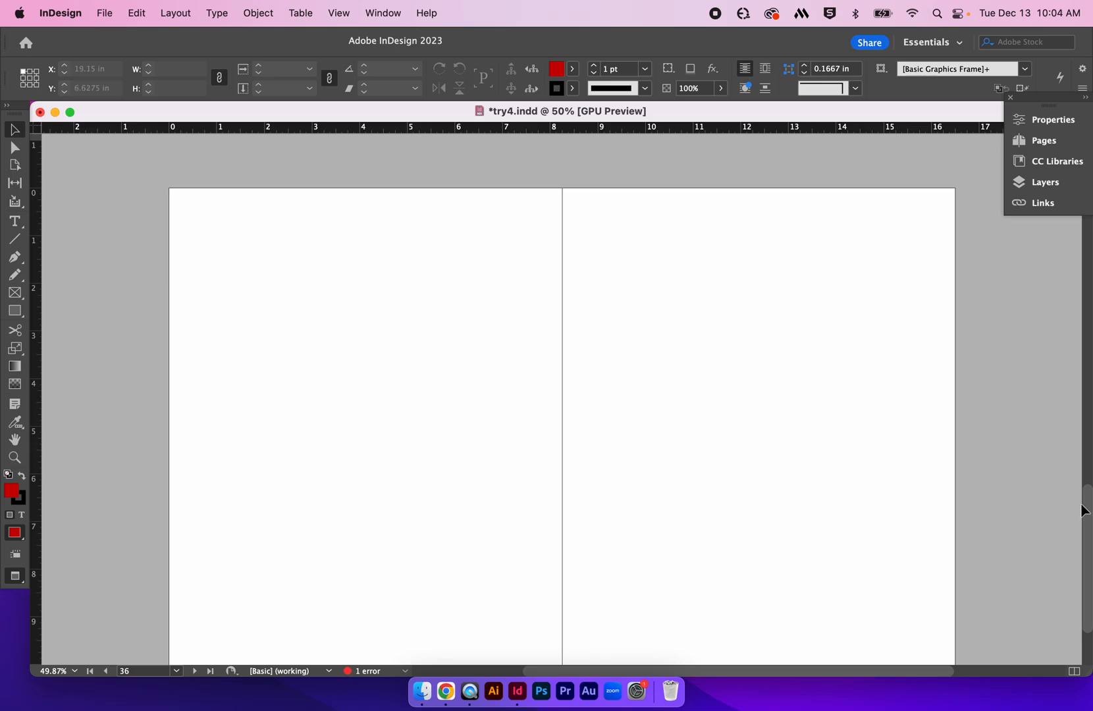
{"action": "left_click_drag", "start_coordinate": [1086, 504], "coordinate": [1081, 355]}
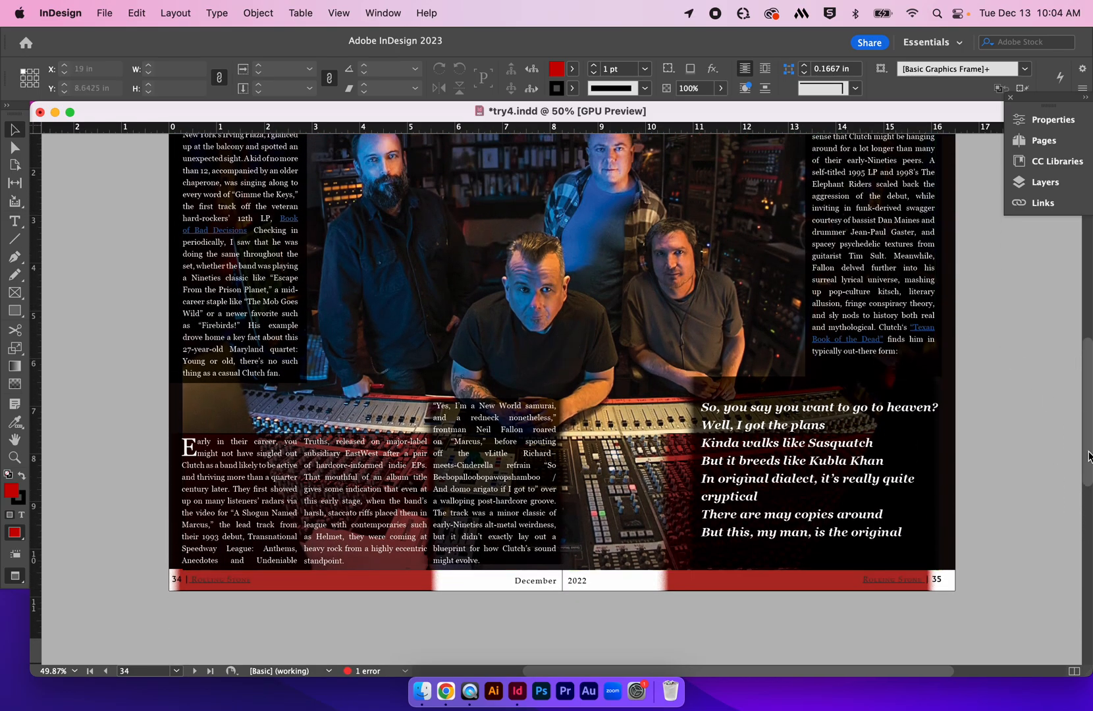
{"action": "mouse_move", "coordinate": [1087, 448]}
{"action": "left_mouse_down"}
{"action": "mouse_move", "coordinate": [1081, 415]}
{"action": "mouse_move", "coordinate": [1085, 428]}
{"action": "left_mouse_up"}
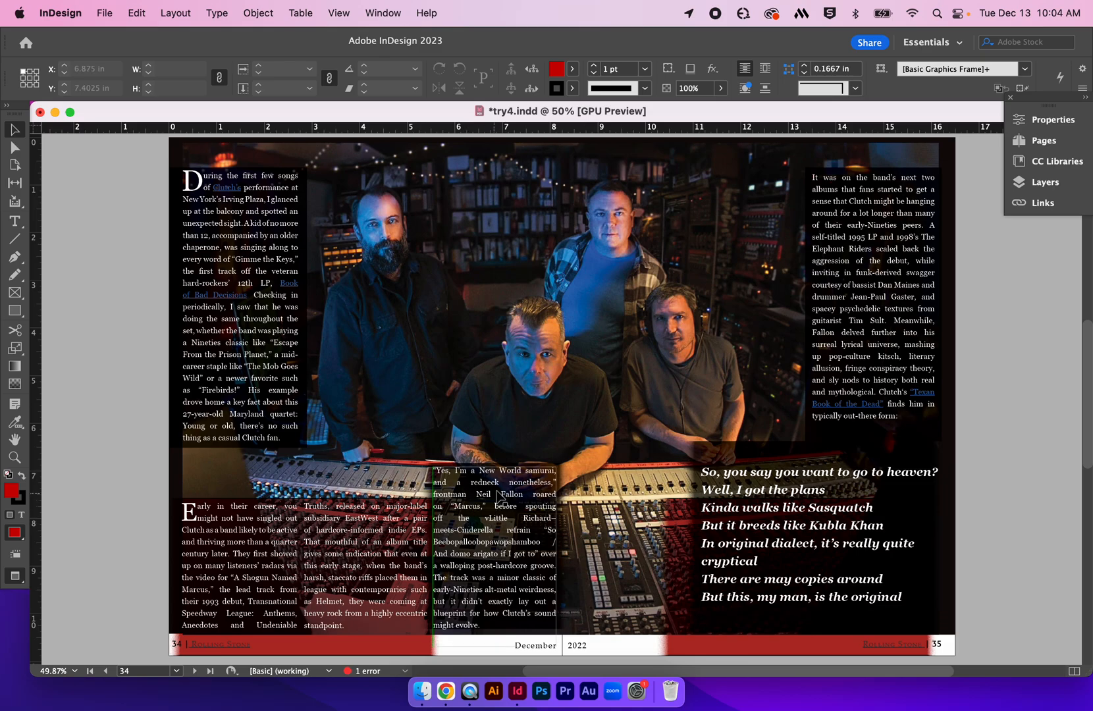
{"action": "scroll", "coordinate": [1022, 518], "scroll_direction": "down", "scroll_amount": 4}
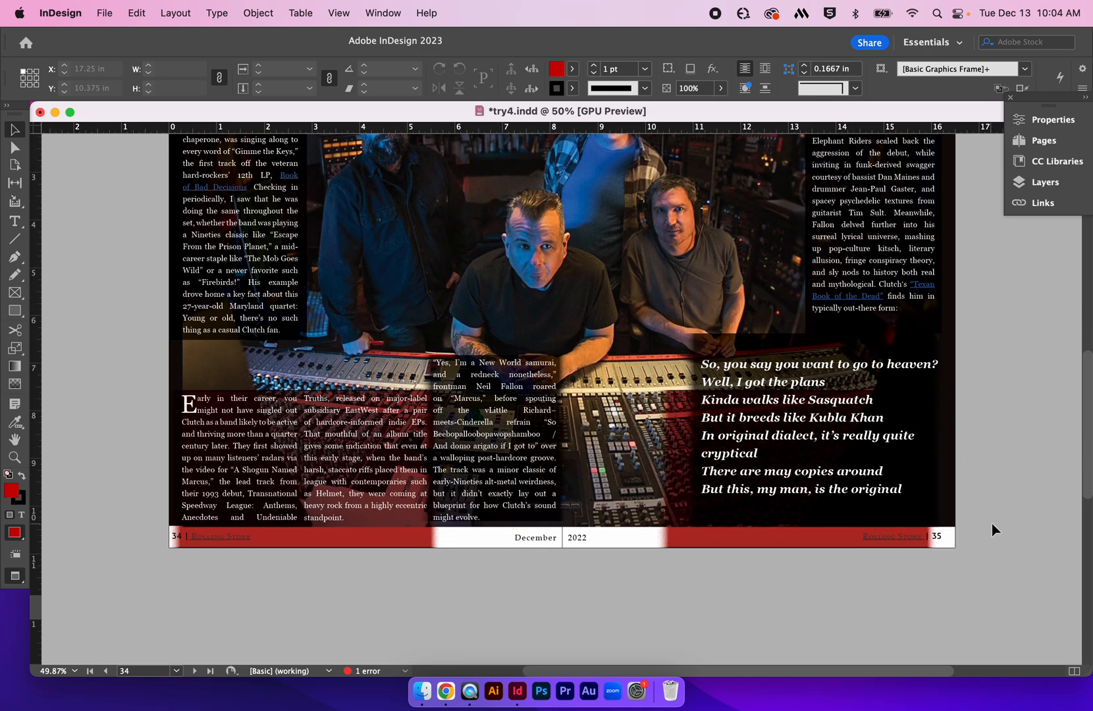
{"action": "scroll", "coordinate": [1000, 515], "scroll_direction": "down", "scroll_amount": 6}
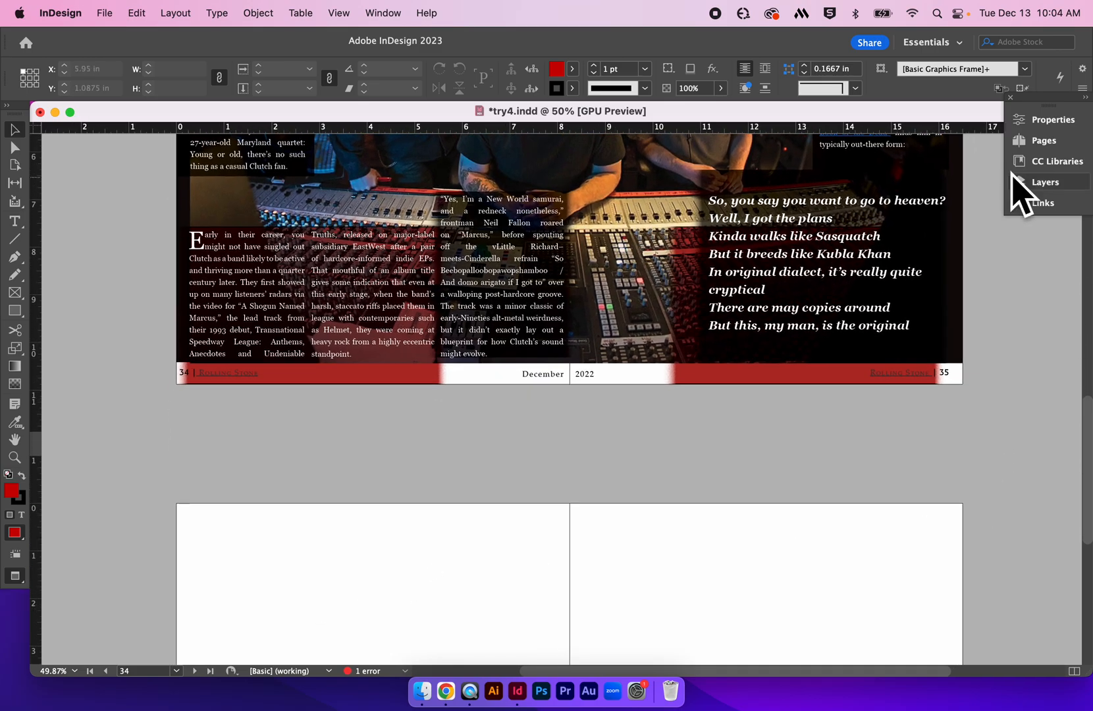
{"action": "scroll", "coordinate": [984, 394], "scroll_direction": "up", "scroll_amount": 8}
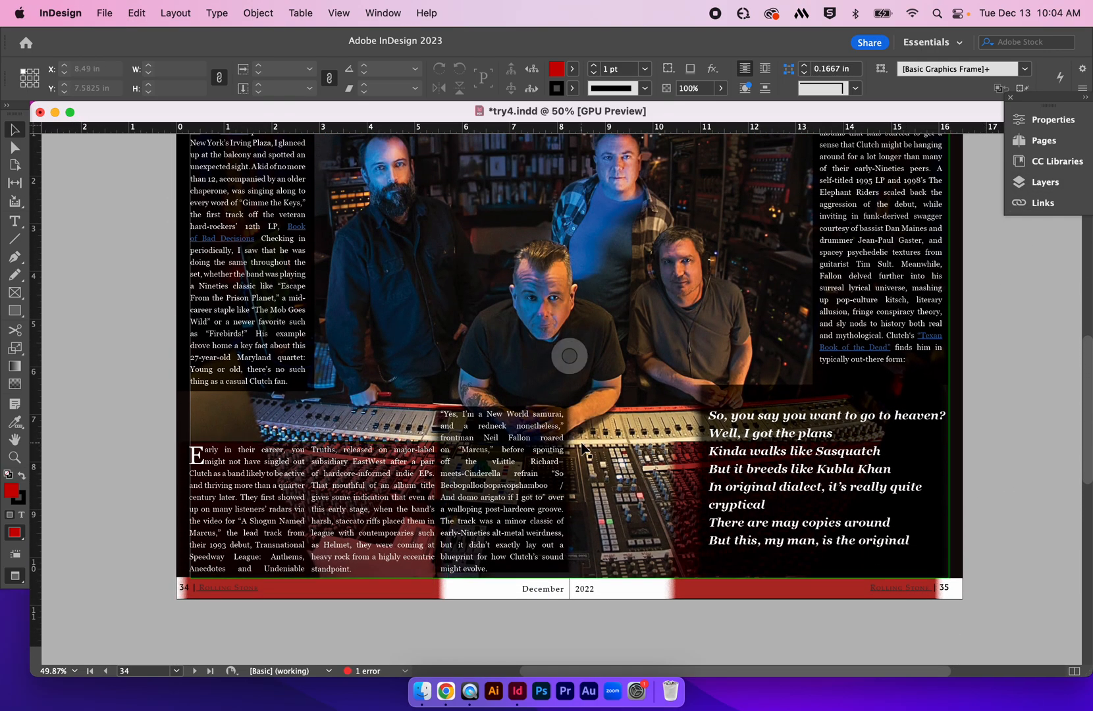
Step: Shorten the text frame starting "Yes, I'm a New World samurai" from its top edge to about 3.13 in high
{"action": "left_click", "coordinate": [494, 459]}
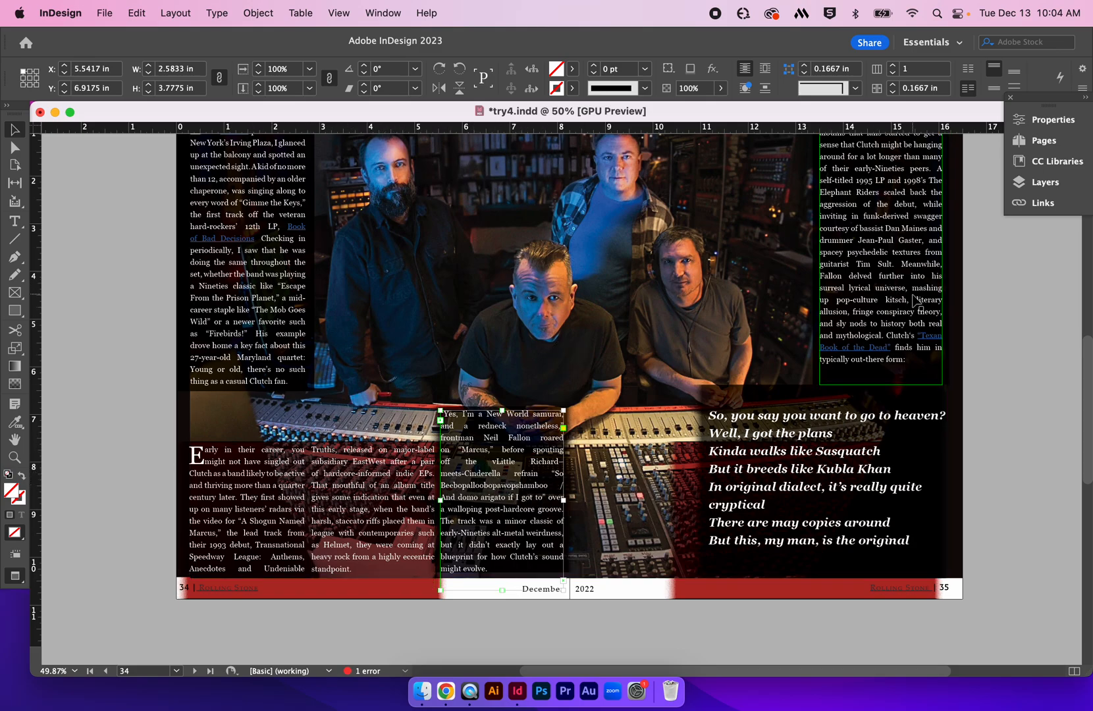
{"action": "scroll", "coordinate": [915, 298], "scroll_direction": "up", "scroll_amount": 2}
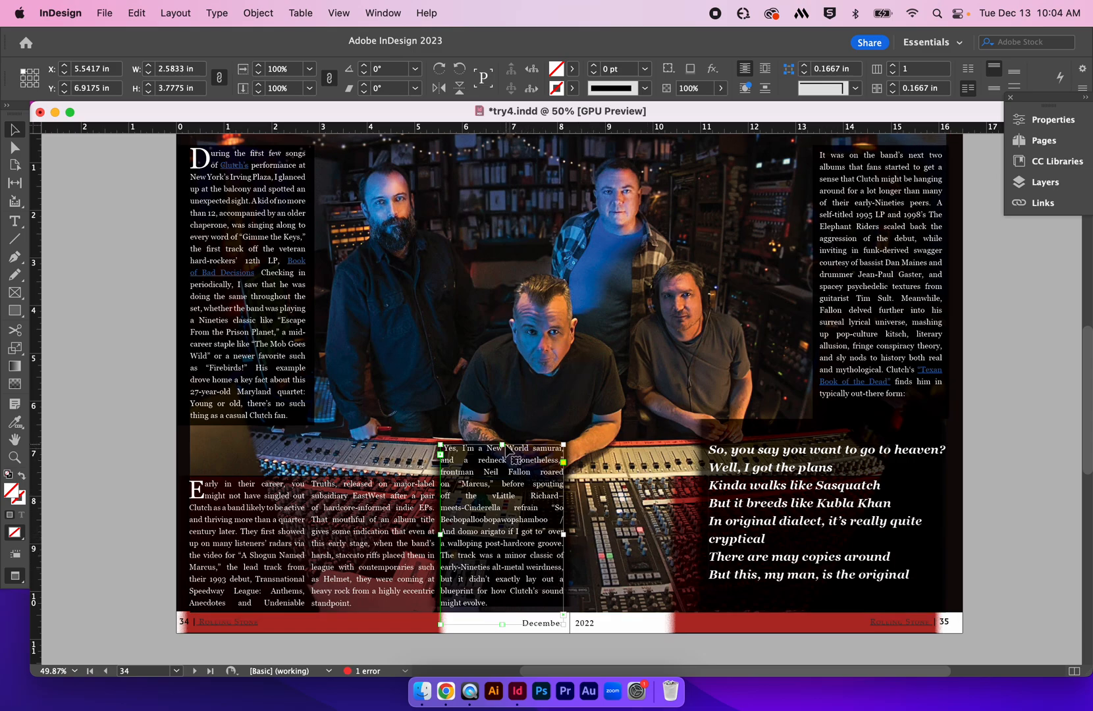
{"action": "left_click_drag", "start_coordinate": [502, 445], "coordinate": [488, 474]}
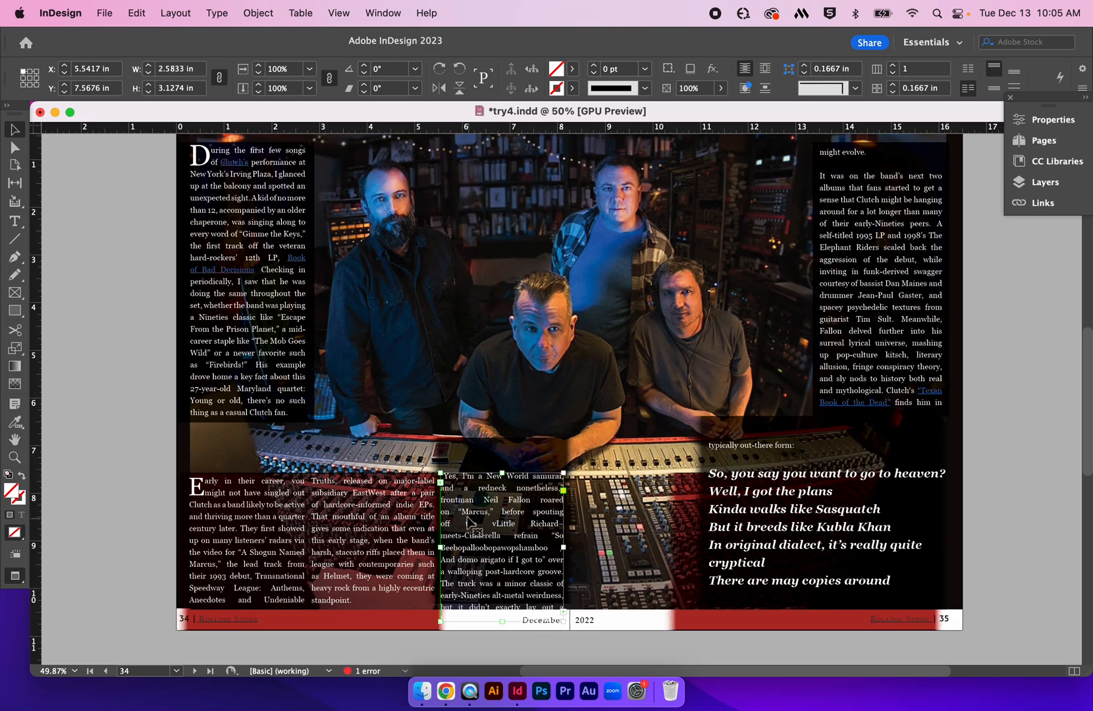
Step: Extend page 35's upper text column upward to about Y 0.48 in, level with the top of page 34's upper text frame
{"action": "scroll", "coordinate": [1049, 331], "scroll_direction": "down", "scroll_amount": 1}
{"action": "scroll", "coordinate": [976, 322], "scroll_direction": "up", "scroll_amount": 5}
{"action": "scroll", "coordinate": [976, 321], "scroll_direction": "down", "scroll_amount": 2}
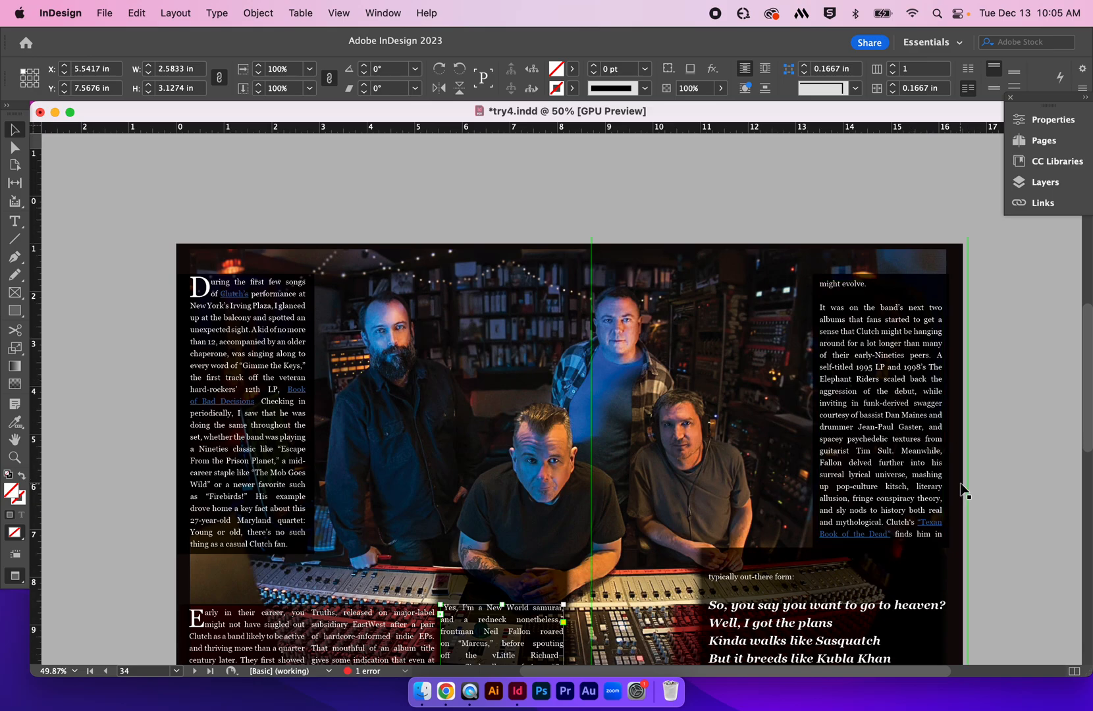
{"action": "scroll", "coordinate": [961, 487], "scroll_direction": "down", "scroll_amount": 5}
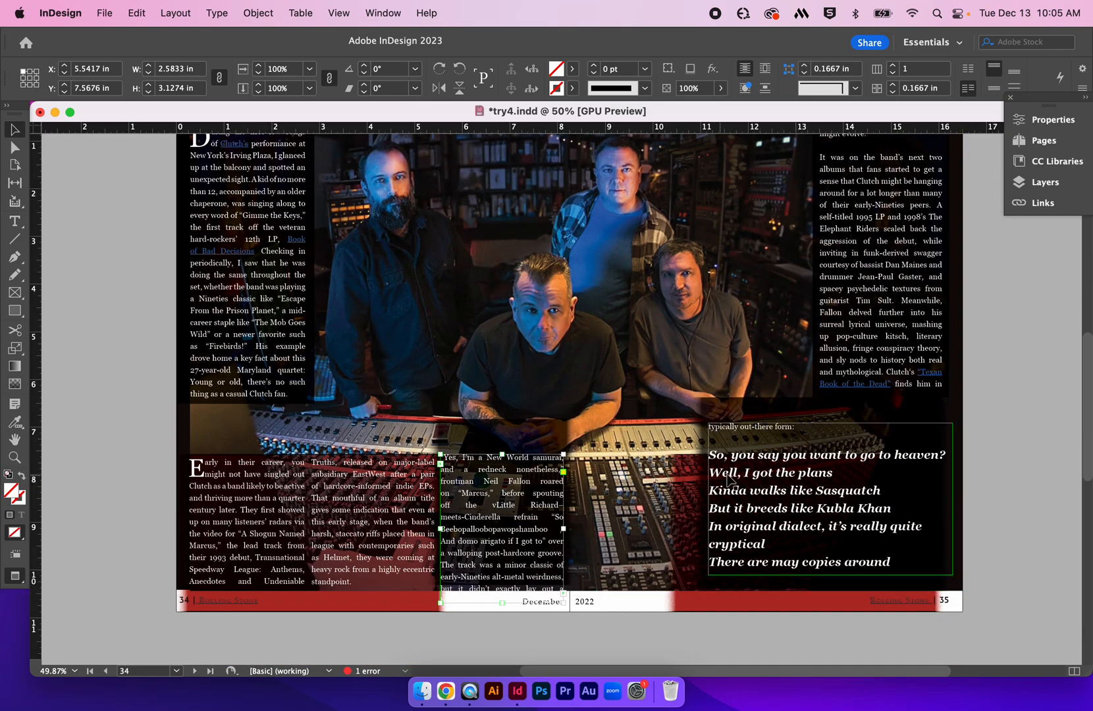
{"action": "left_click", "coordinate": [854, 354]}
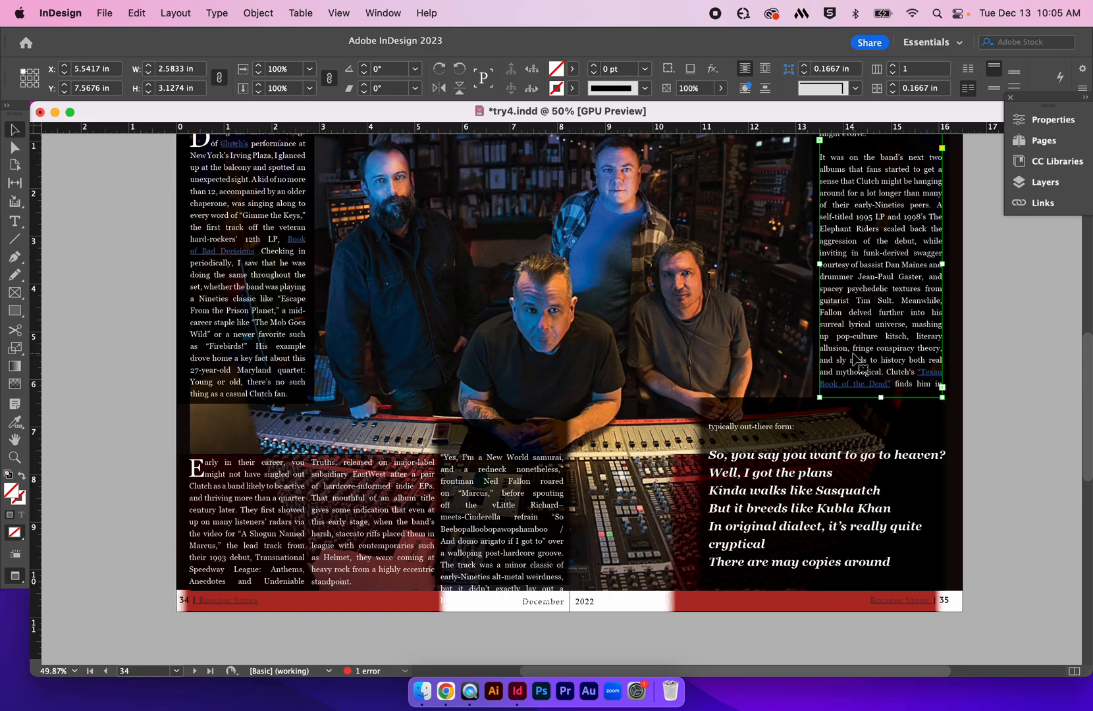
{"action": "scroll", "coordinate": [855, 357], "scroll_direction": "up", "scroll_amount": 5}
{"action": "scroll", "coordinate": [855, 359], "scroll_direction": "down", "scroll_amount": 2}
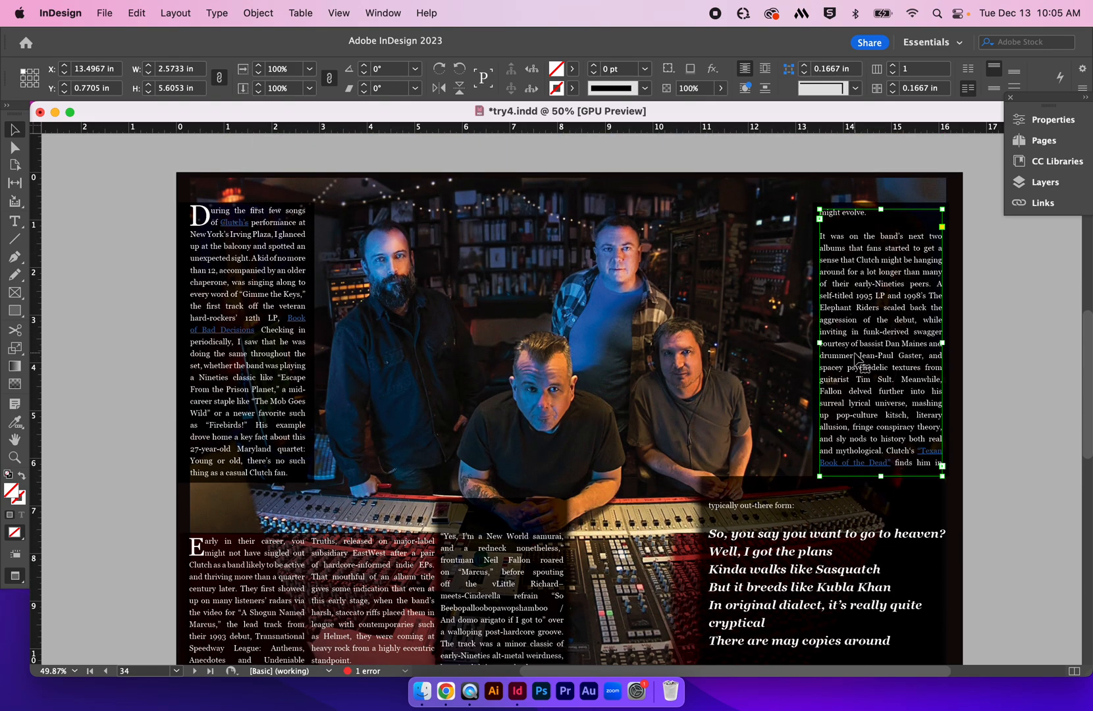
{"action": "left_click_drag", "start_coordinate": [881, 209], "coordinate": [885, 196]}
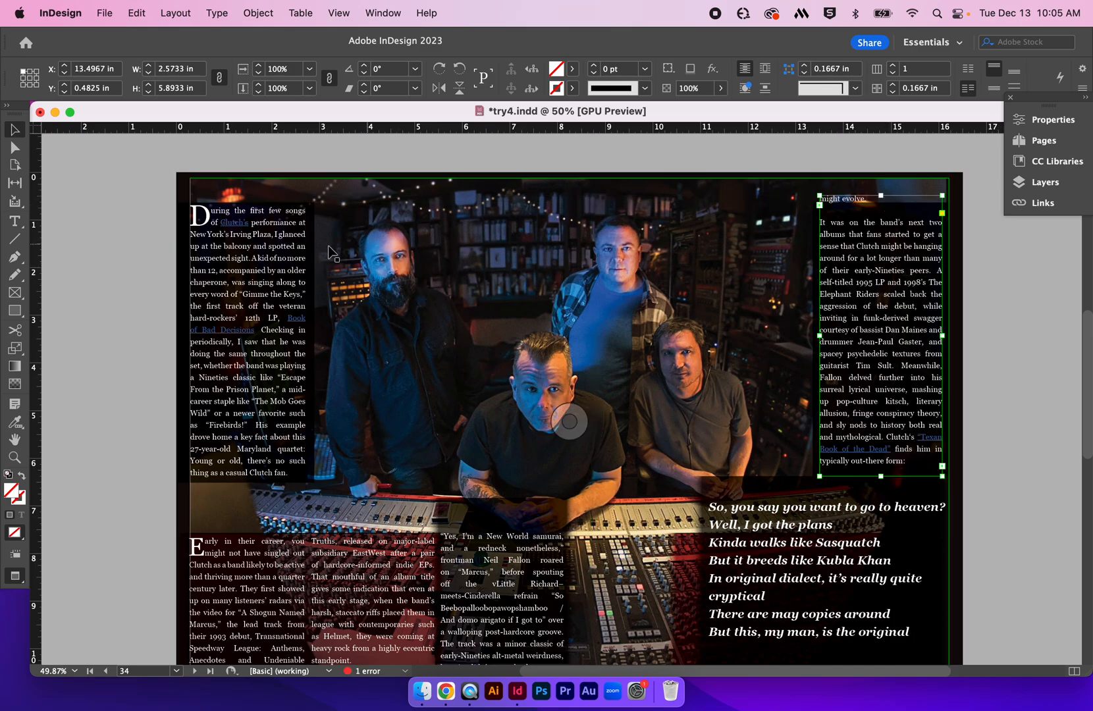
{"action": "left_click", "coordinate": [218, 245]}
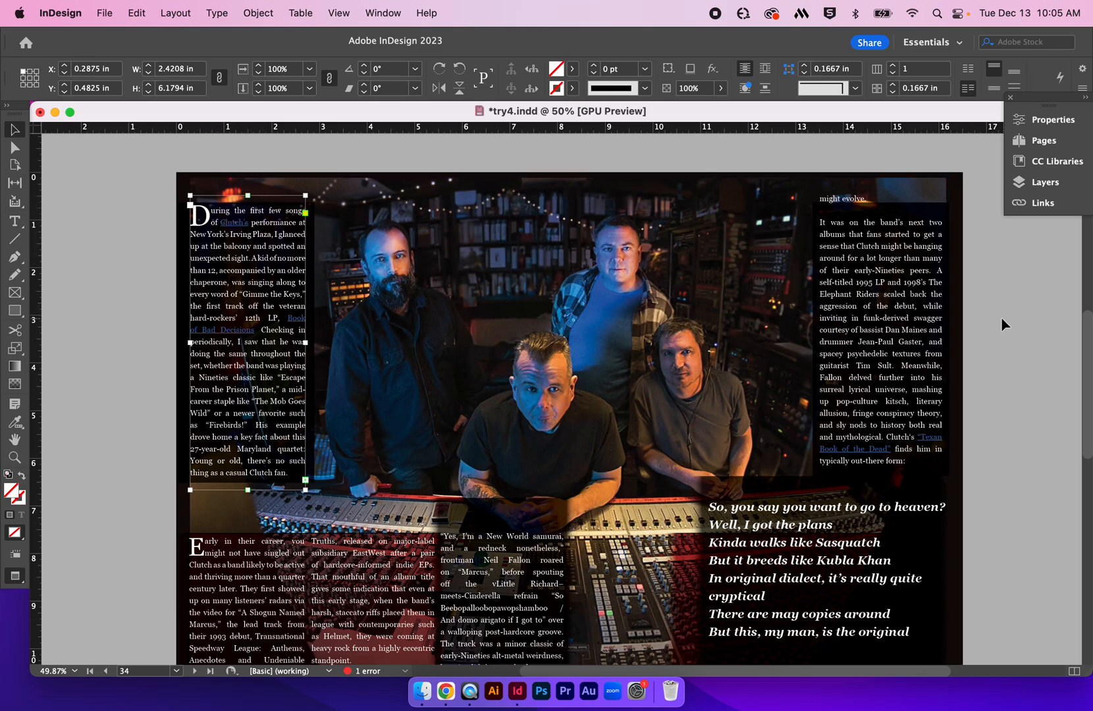
Step: Insert a column break after "typically out-there form:" at the end of page 35's upper text column
{"action": "scroll", "coordinate": [1002, 316], "scroll_direction": "down", "scroll_amount": 2}
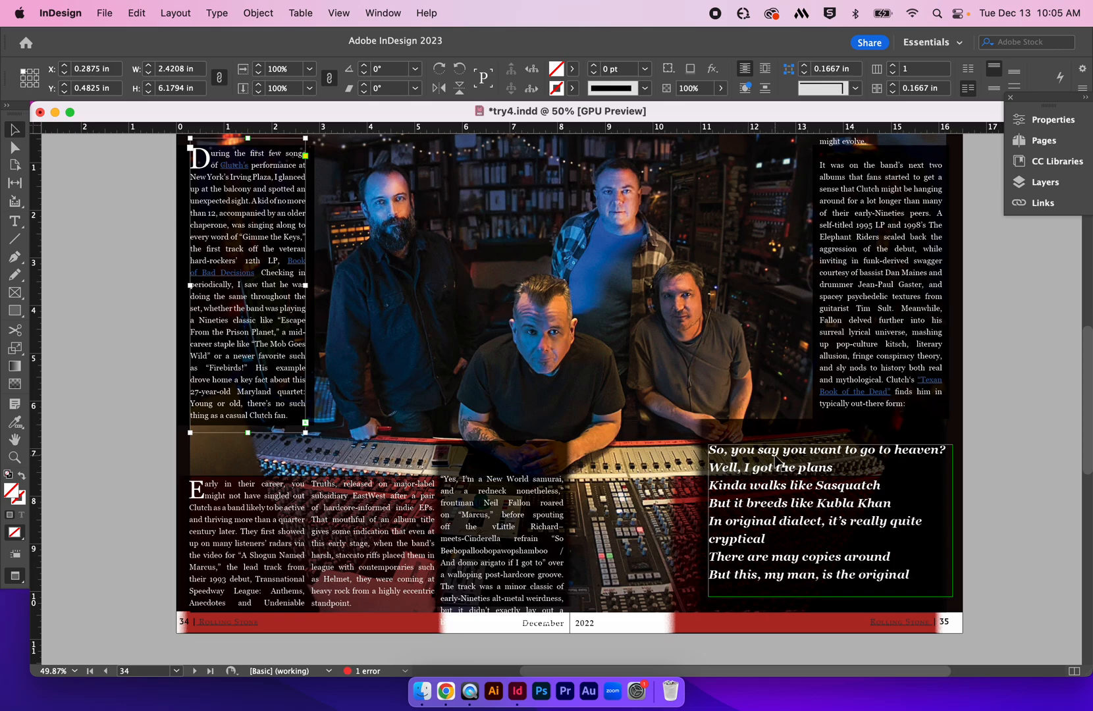
{"action": "left_click", "coordinate": [904, 407]}
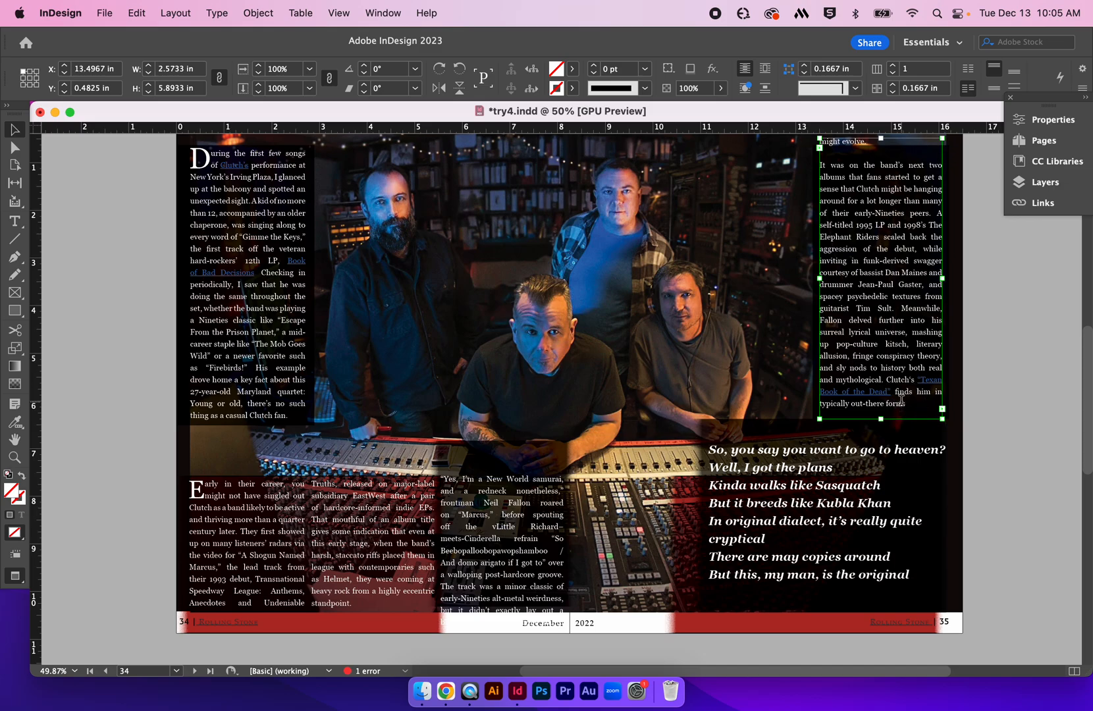
{"action": "double_click", "coordinate": [919, 408]}
{"action": "left_click", "coordinate": [945, 416]}
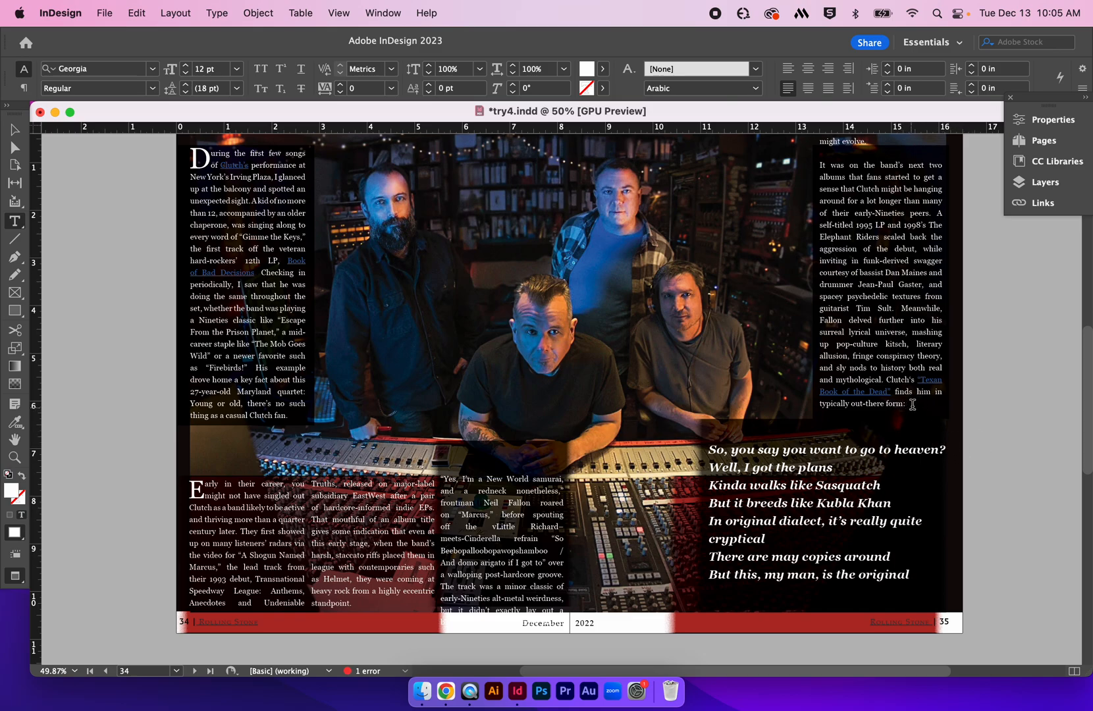
{"action": "left_click", "coordinate": [216, 14]}
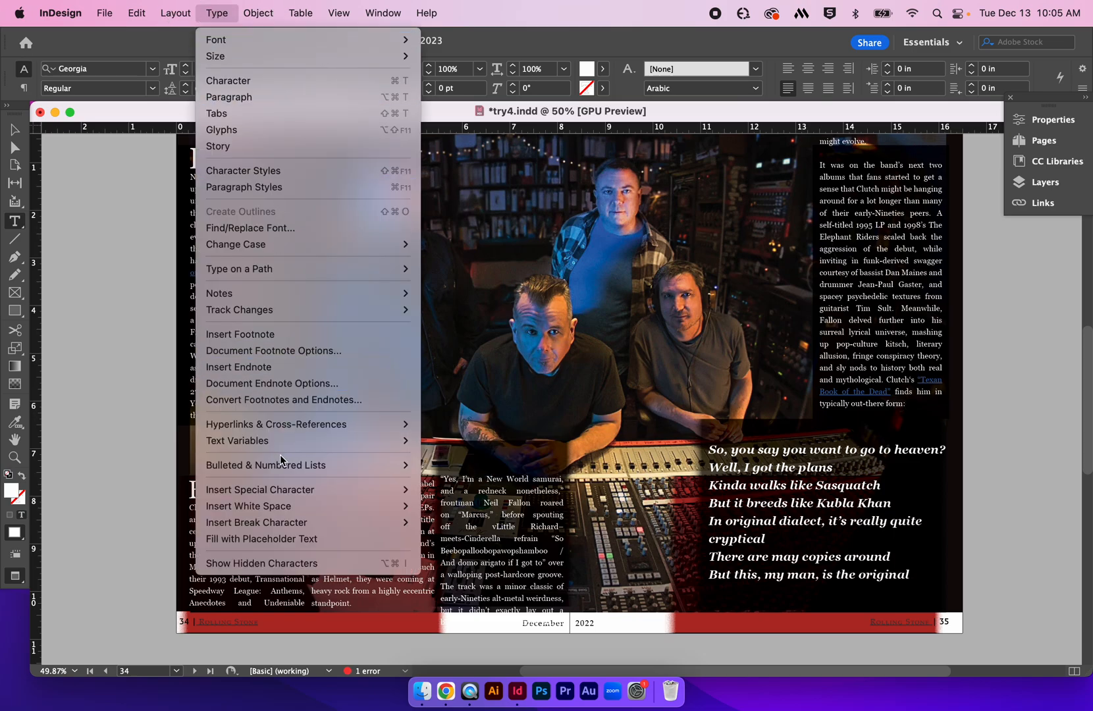
{"action": "mouse_move", "coordinate": [266, 512]}
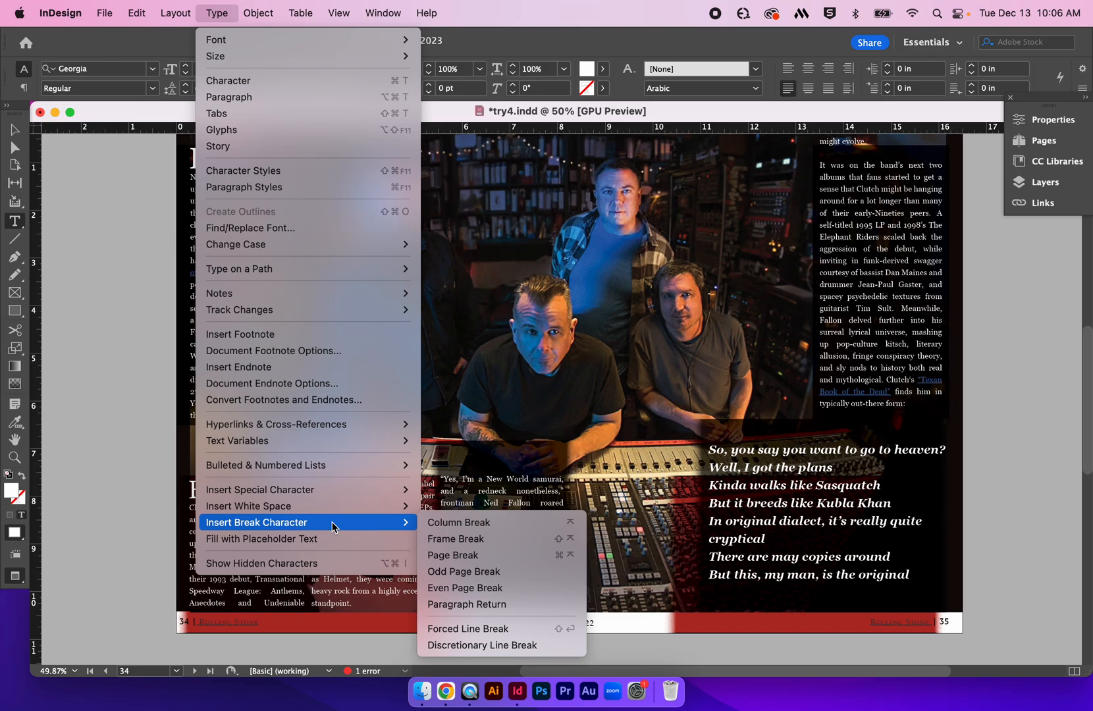
{"action": "left_click", "coordinate": [451, 523]}
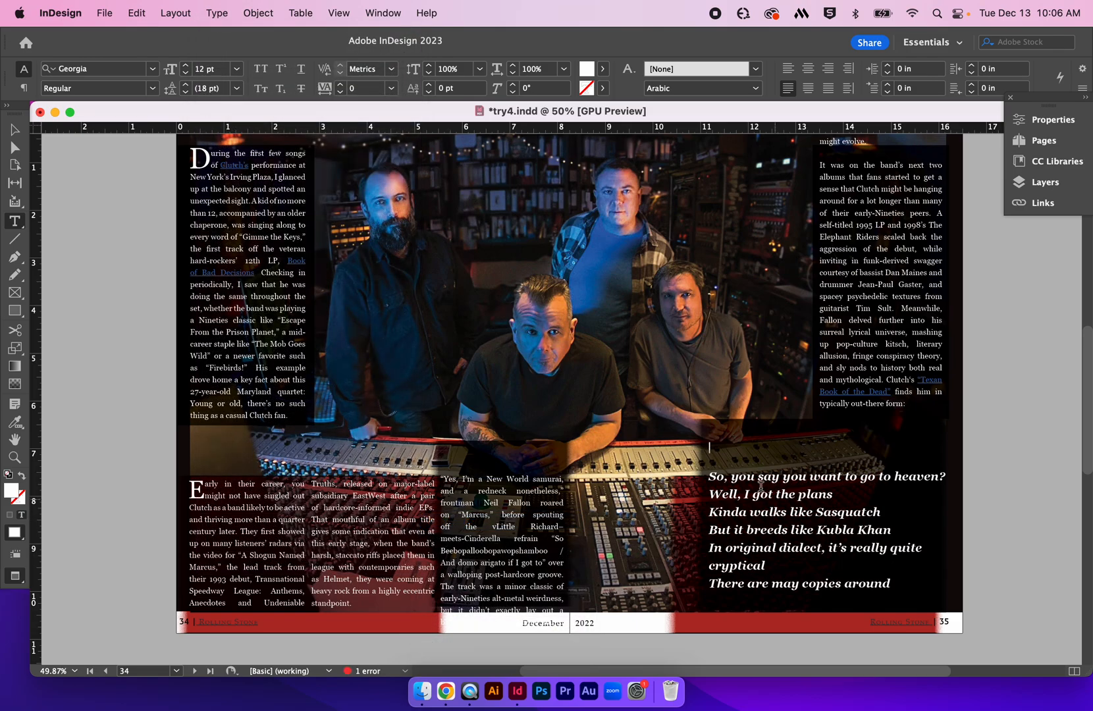
Step: Delete the breaks between "form:" and the lyrics starting "So, you say", and insert a paragraph return in their place
{"action": "key", "text": "BackSpace"}
{"action": "key", "text": "BackSpace"}
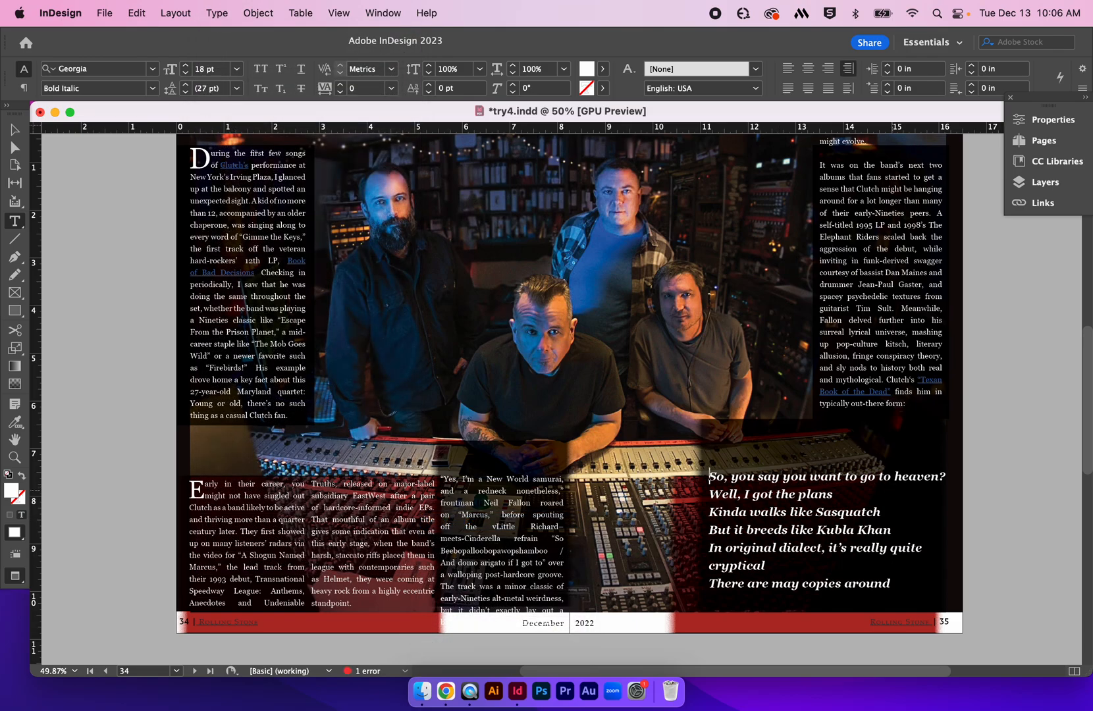
{"action": "key", "text": "BackSpace"}
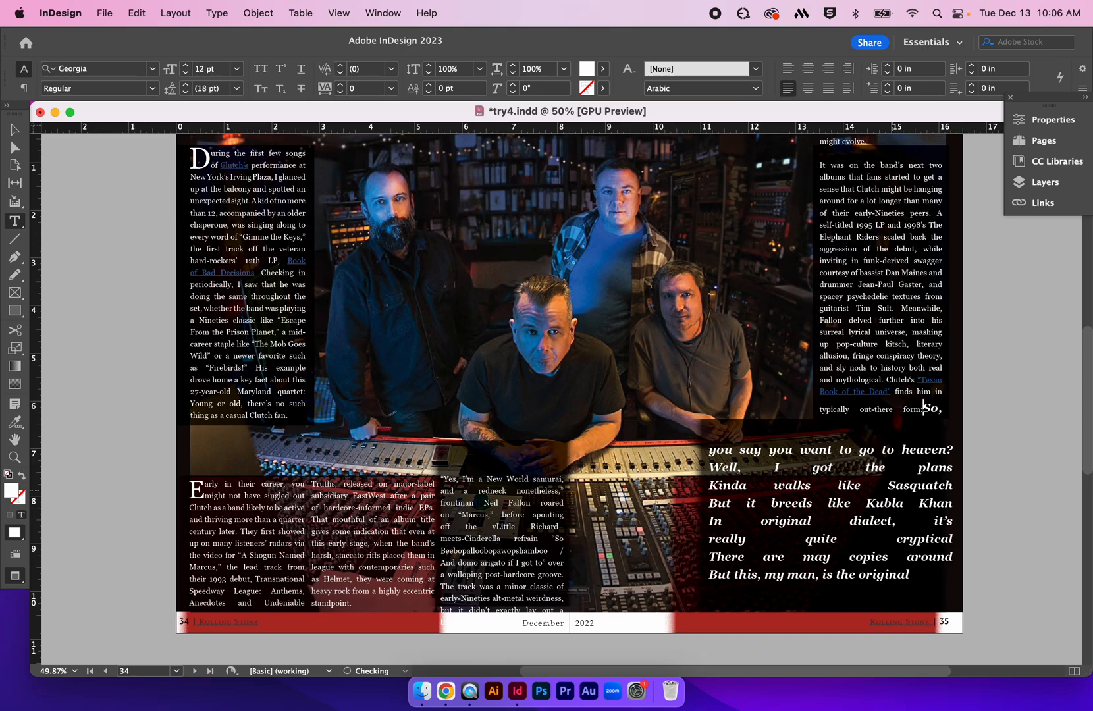
{"action": "key", "text": "Return"}
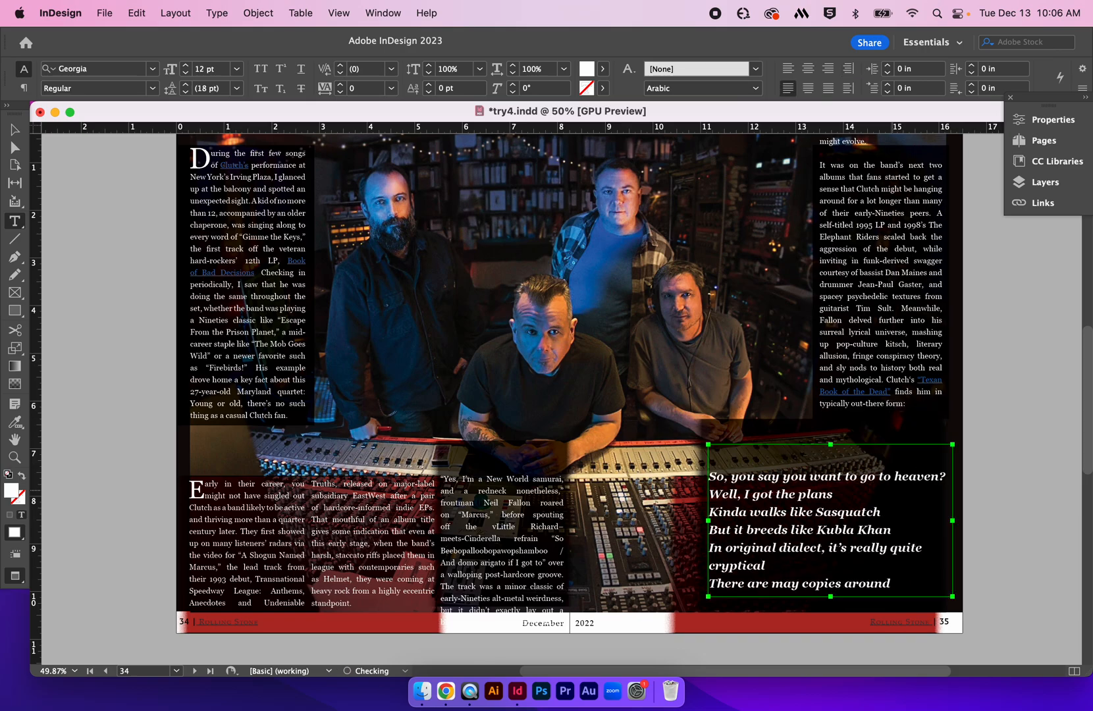
Step: Delete the empty line above the lyrics on page 35 and extend their text frame downward to about 3.31 in high
{"action": "key", "text": "BackSpace"}
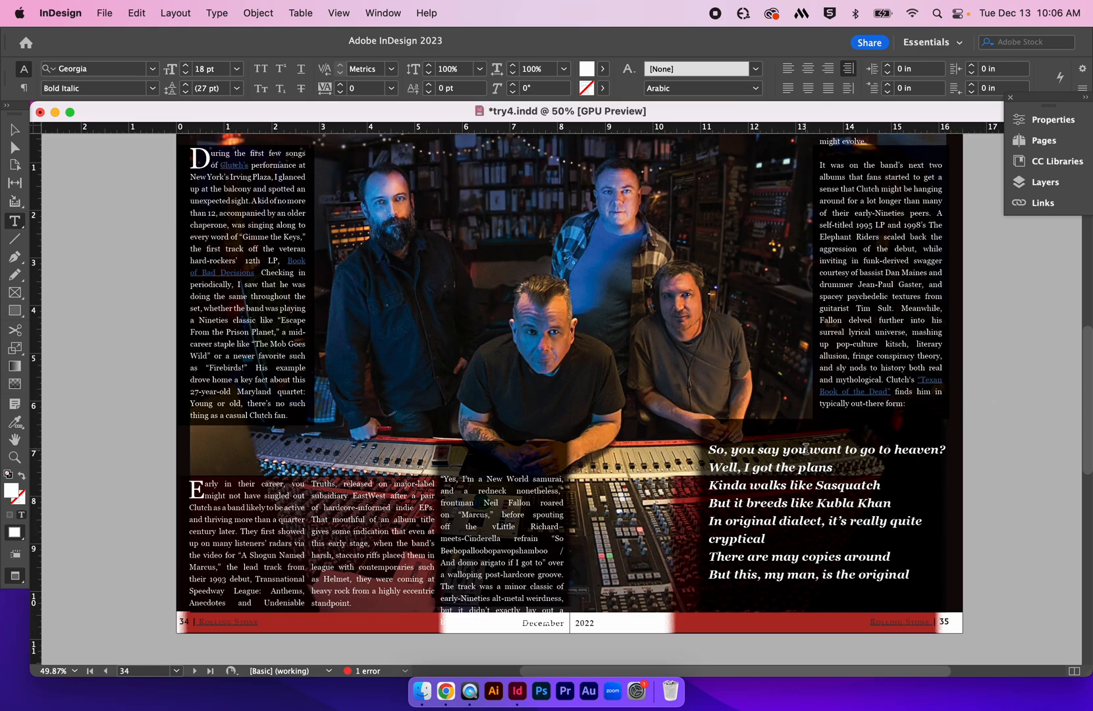
{"action": "key", "text": "Escape"}
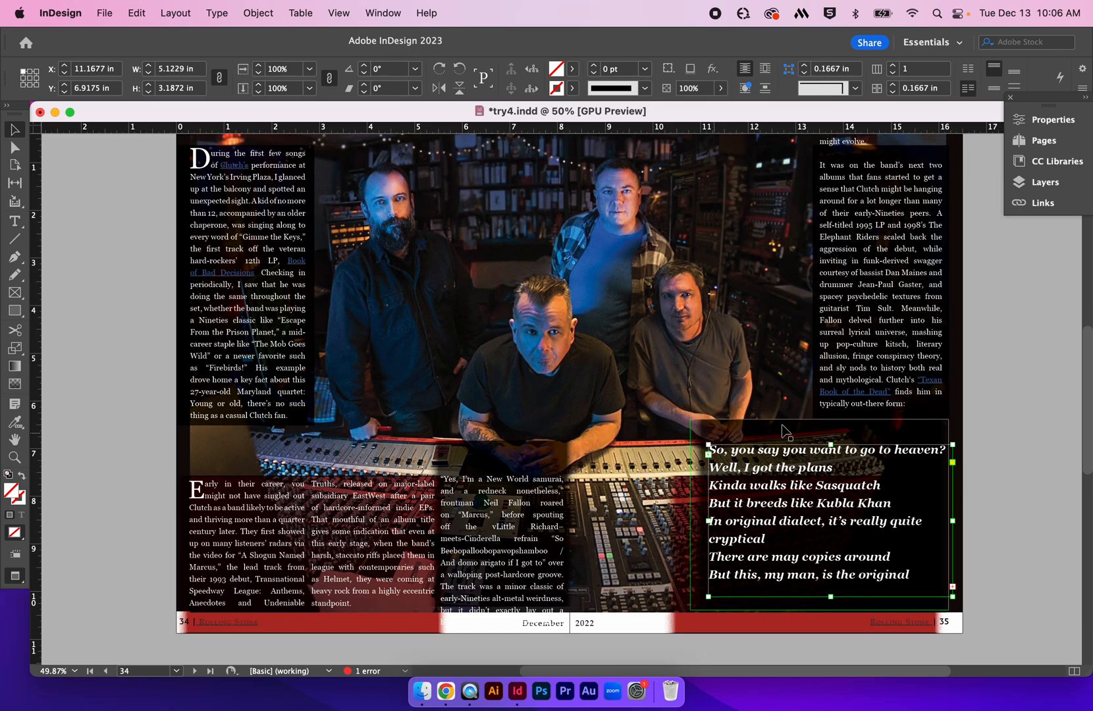
{"action": "mouse_move", "coordinate": [830, 597]}
{"action": "left_mouse_down"}
{"action": "mouse_move", "coordinate": [832, 583]}
{"action": "mouse_move", "coordinate": [831, 602]}
{"action": "left_mouse_up"}
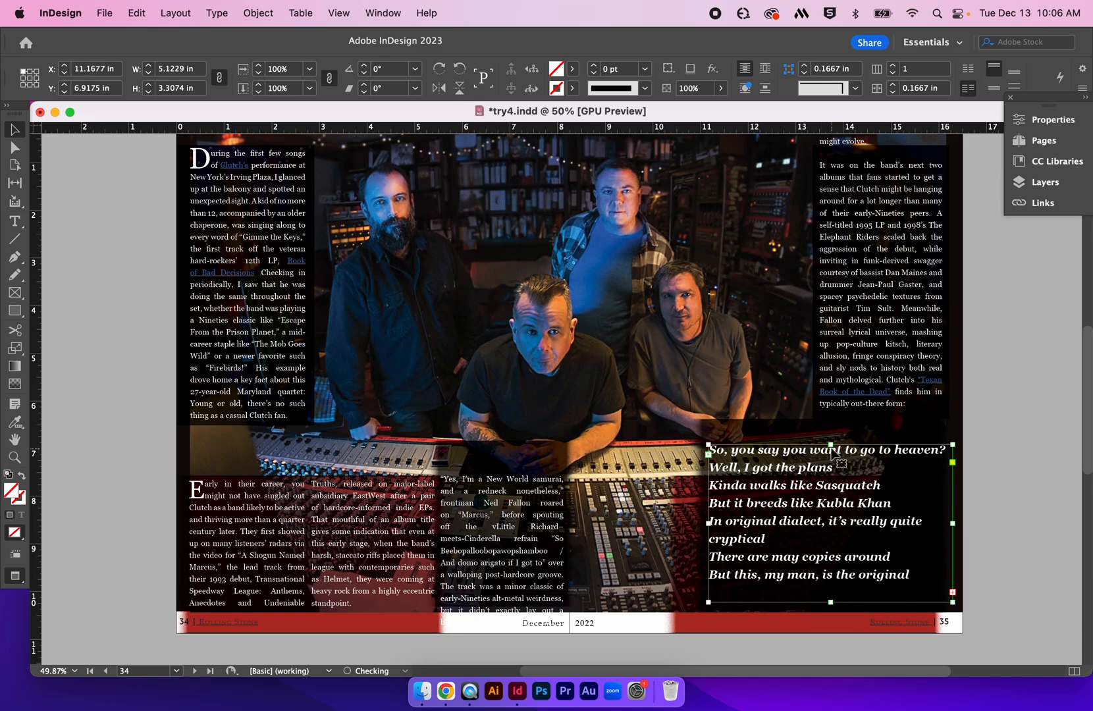
Step: Try extending the lyrics frame upward to about 3.72 in high and shortening page 35's upper text column to 5.32 in
{"action": "left_click_drag", "start_coordinate": [830, 442], "coordinate": [831, 425]}
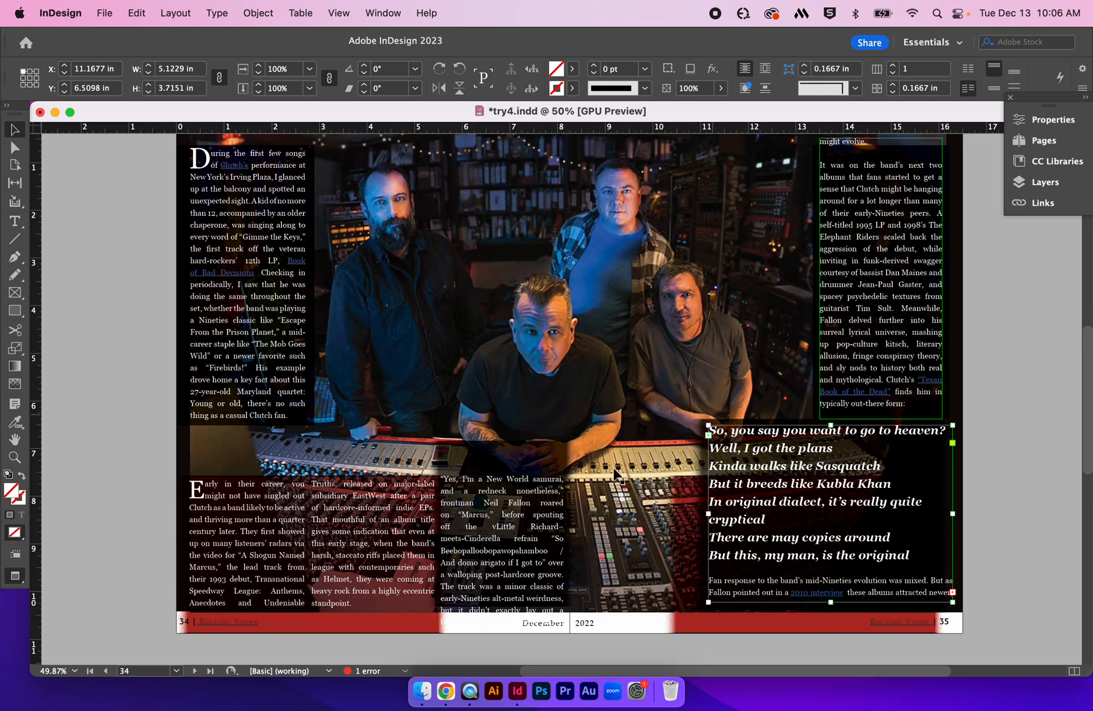
{"action": "left_click", "coordinate": [886, 398]}
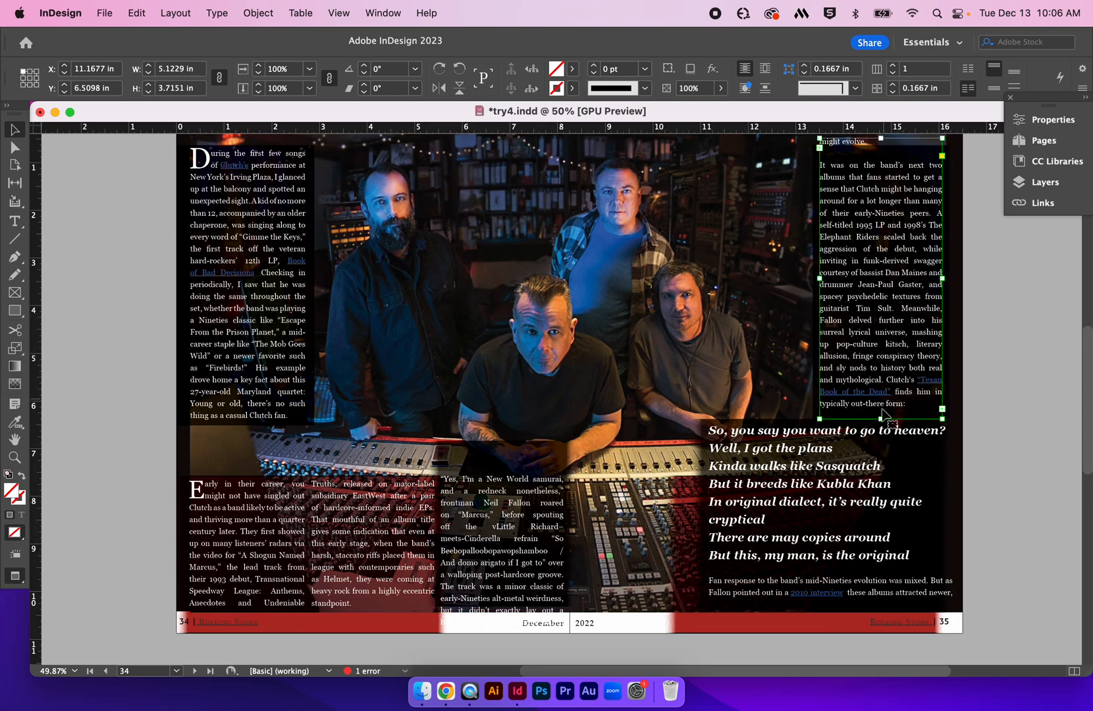
{"action": "left_click_drag", "start_coordinate": [882, 417], "coordinate": [883, 391]}
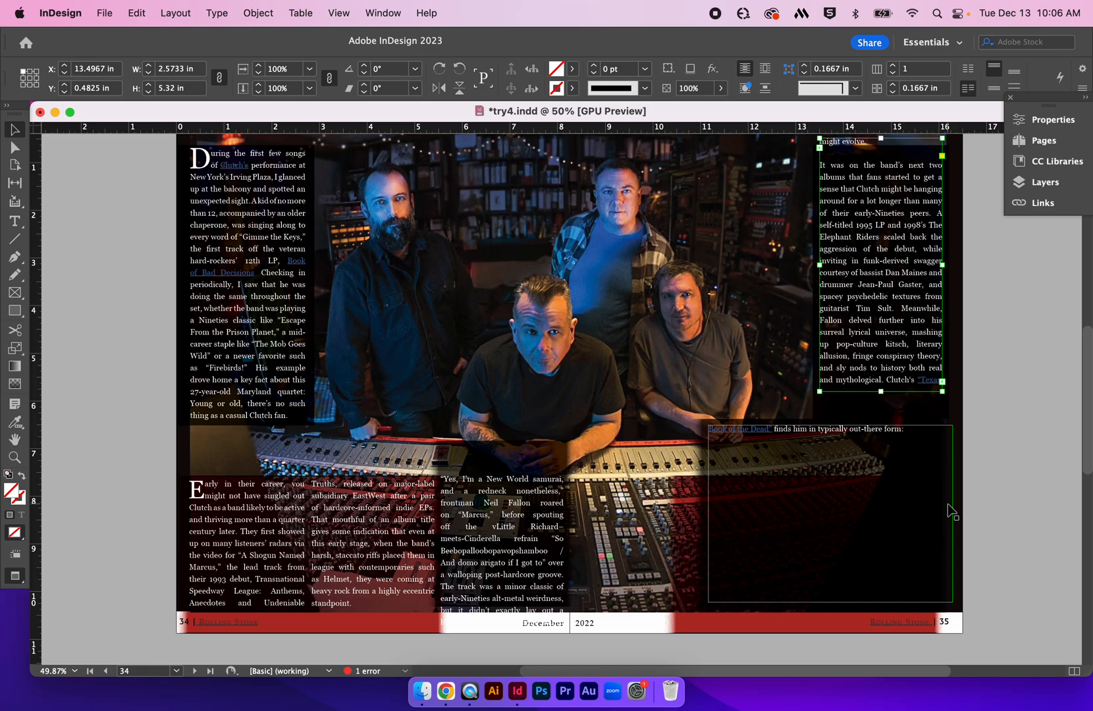
{"action": "key", "text": "super+z"}
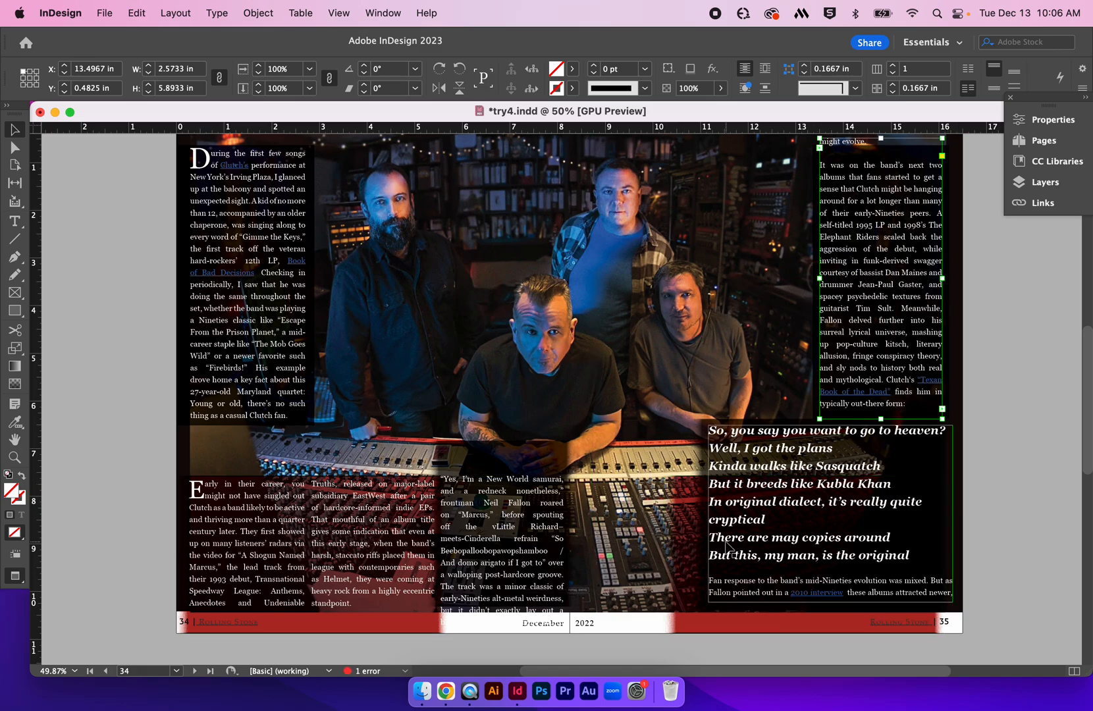
{"action": "key", "text": "super+z"}
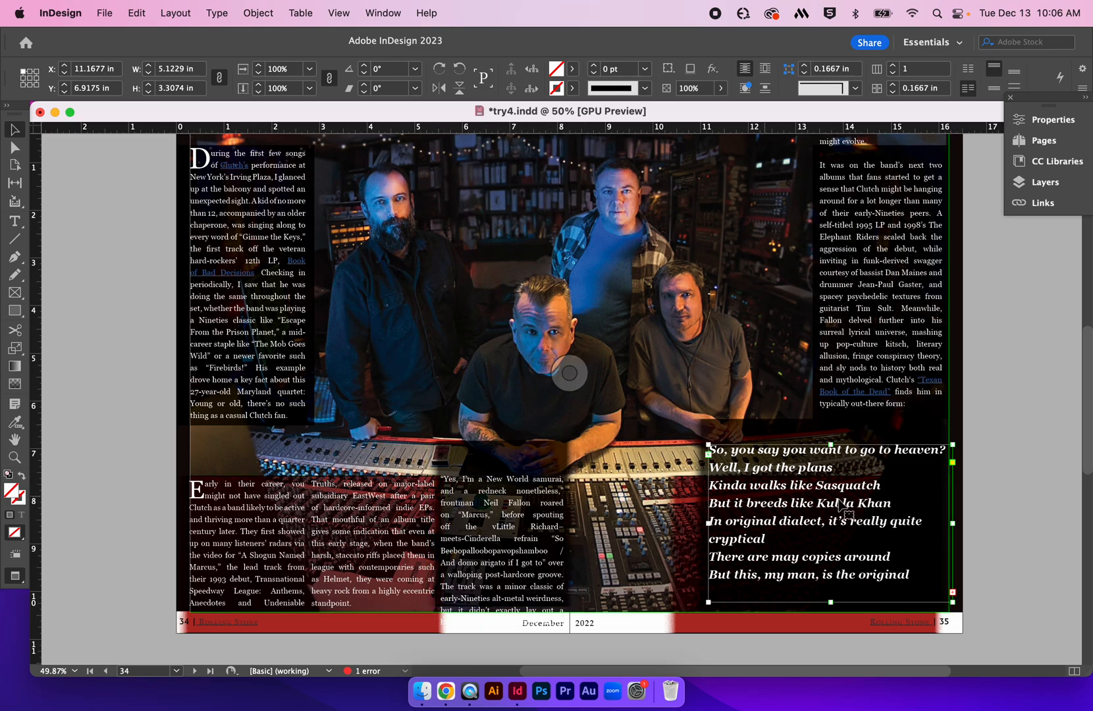
Step: Review the layout of the page 34–35 spread and the blank page 36–37 spread below it
{"action": "scroll", "coordinate": [947, 501], "scroll_direction": "up", "scroll_amount": 2}
{"action": "scroll", "coordinate": [947, 498], "scroll_direction": "down", "scroll_amount": 4}
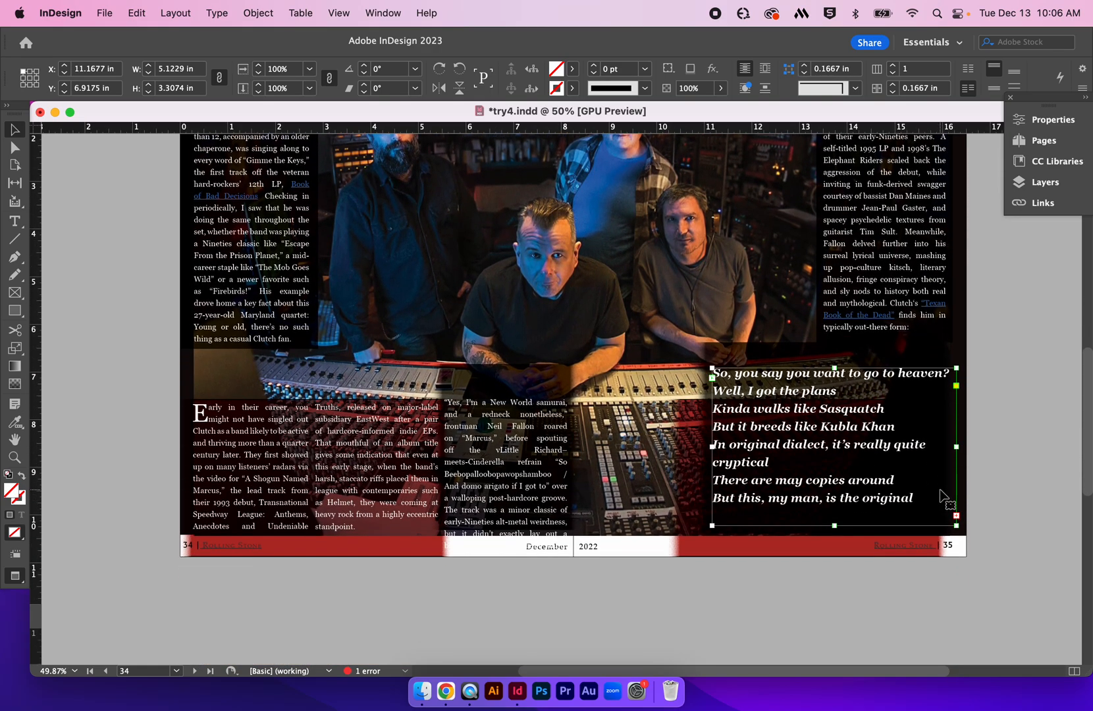
{"action": "scroll", "coordinate": [944, 499], "scroll_direction": "down", "scroll_amount": 5}
{"action": "left_click", "coordinate": [998, 504]}
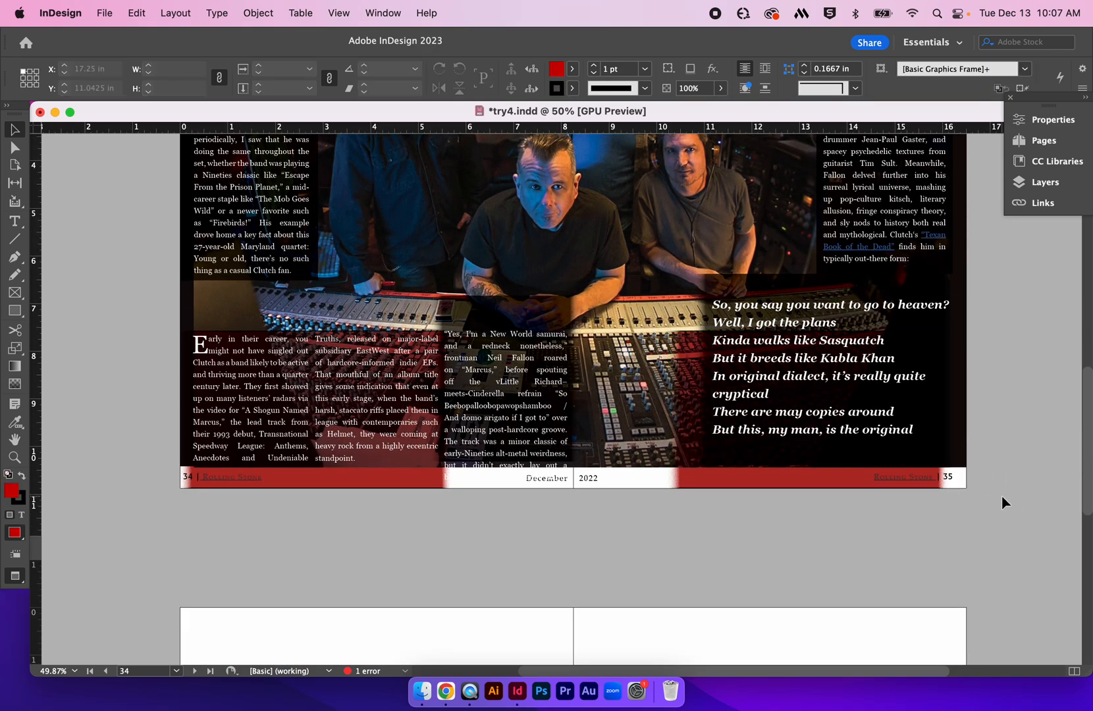
{"action": "scroll", "coordinate": [992, 502], "scroll_direction": "down", "scroll_amount": 17}
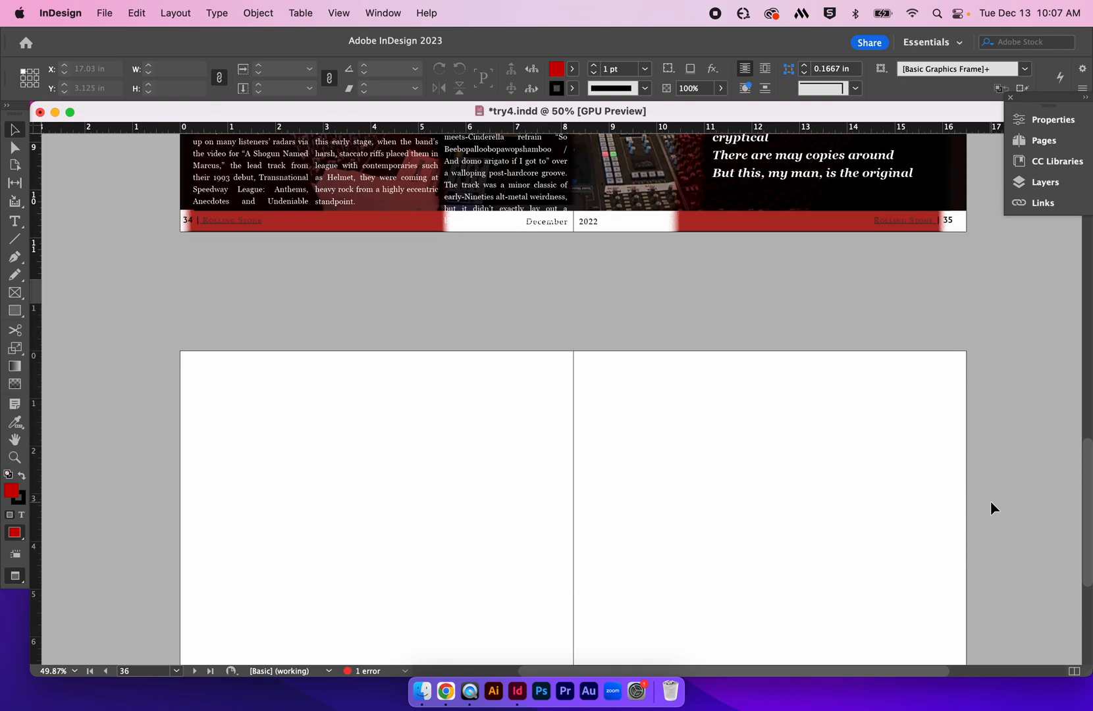
{"action": "scroll", "coordinate": [992, 507], "scroll_direction": "down", "scroll_amount": 4}
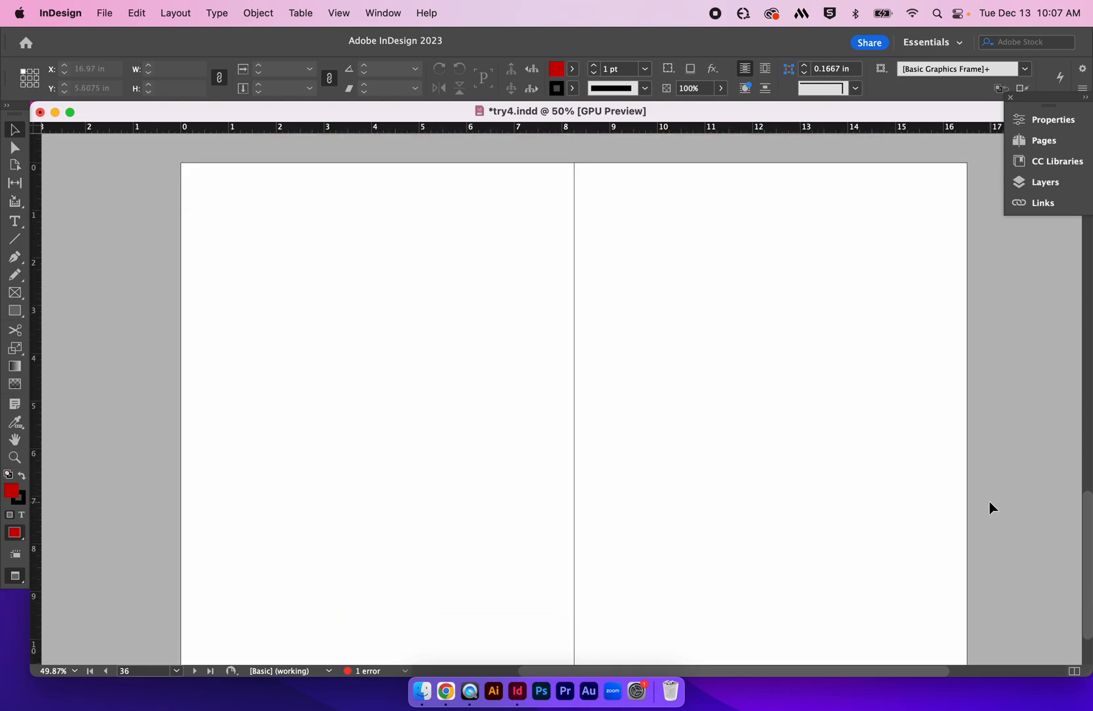
{"action": "scroll", "coordinate": [992, 507], "scroll_direction": "down", "scroll_amount": 1}
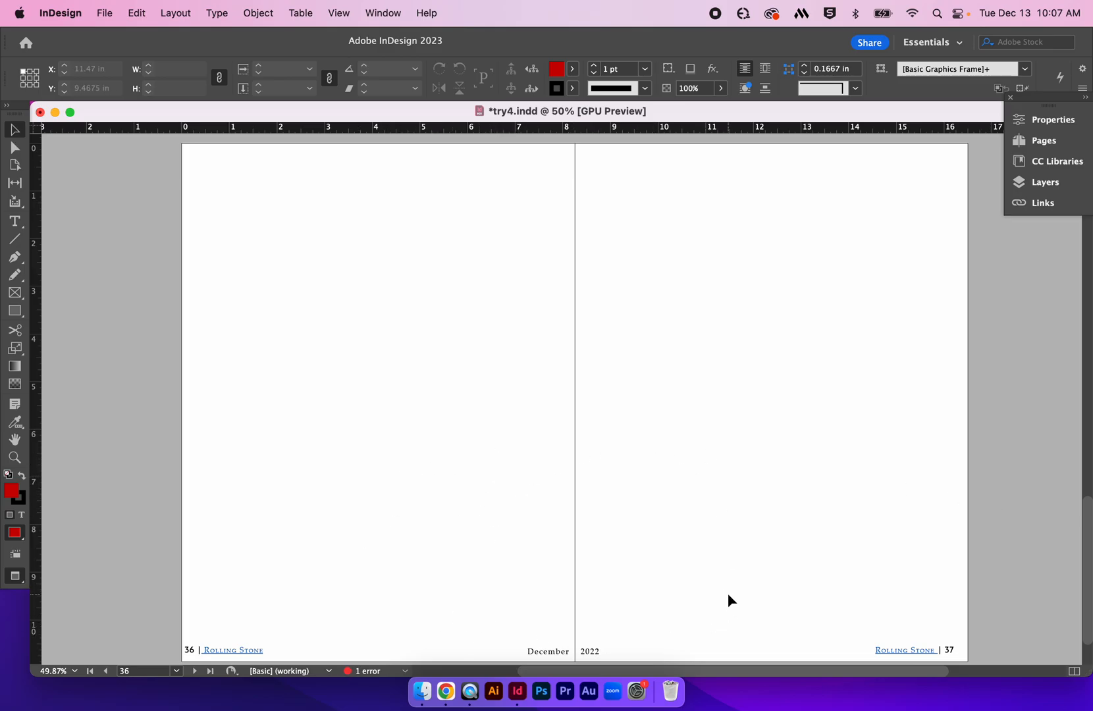
{"action": "key", "text": "super+minus"}
{"action": "left_click_drag", "start_coordinate": [793, 459], "coordinate": [770, 547]}
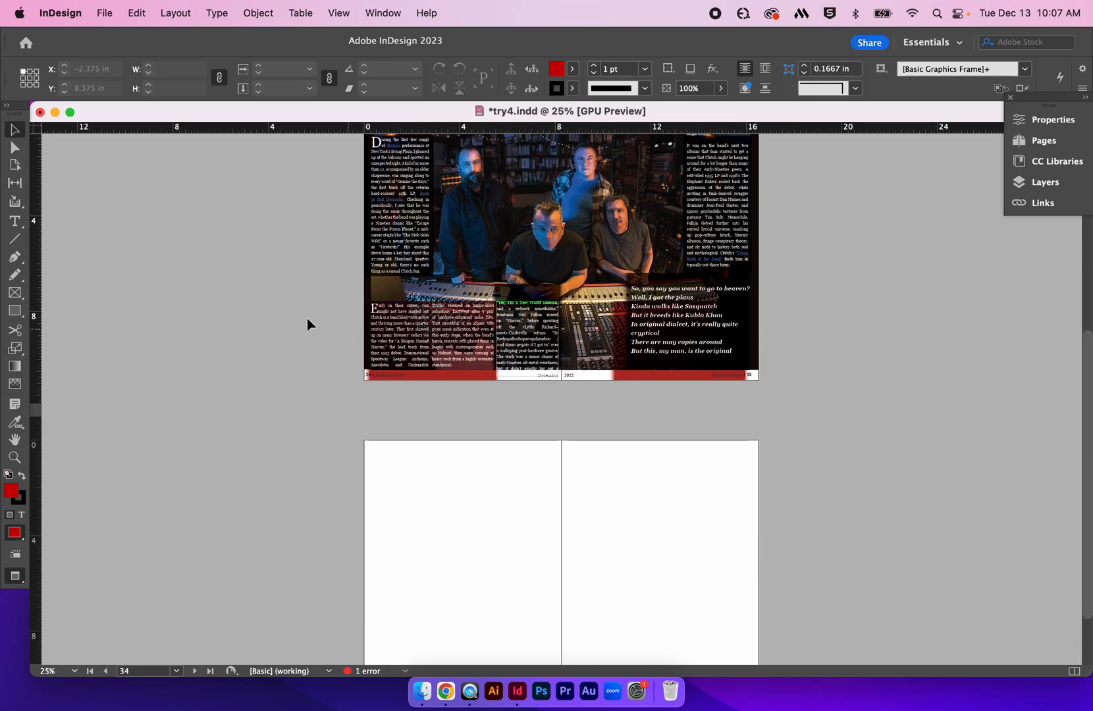
{"action": "scroll", "coordinate": [591, 522], "scroll_direction": "down", "scroll_amount": 3}
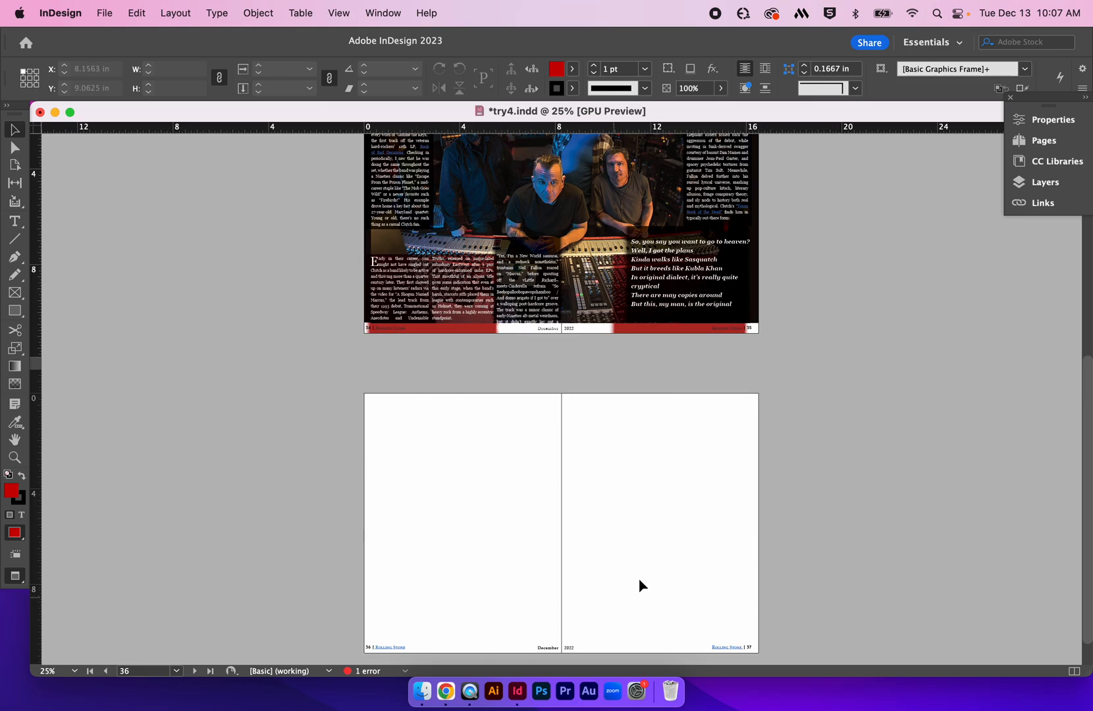
{"action": "scroll", "coordinate": [867, 356], "scroll_direction": "up", "scroll_amount": 3}
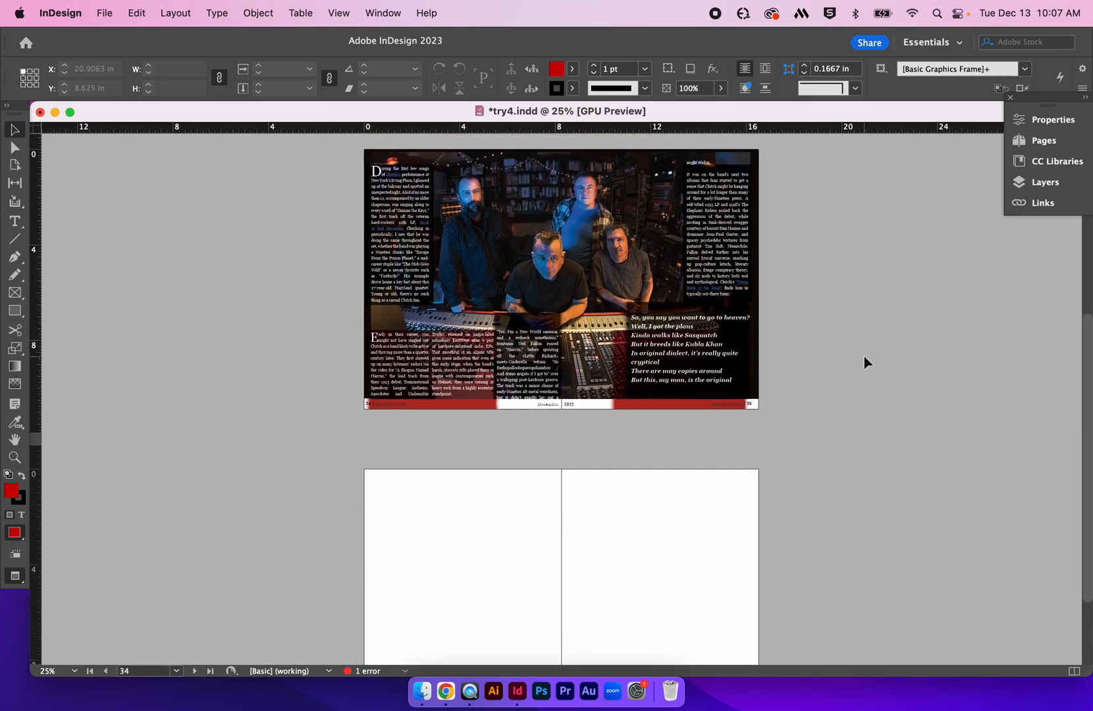
{"action": "key", "text": "super+equal"}
{"action": "key", "text": "super+equal"}
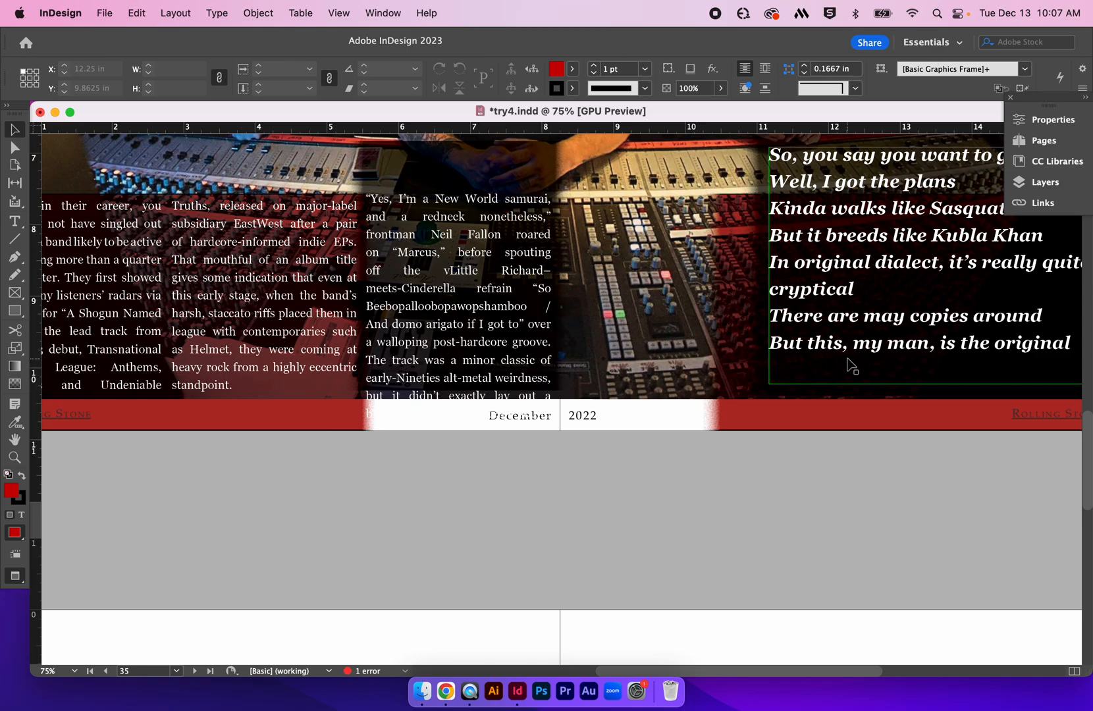
{"action": "key", "text": "super+minus"}
{"action": "scroll", "coordinate": [755, 340], "scroll_direction": "up", "scroll_amount": 3}
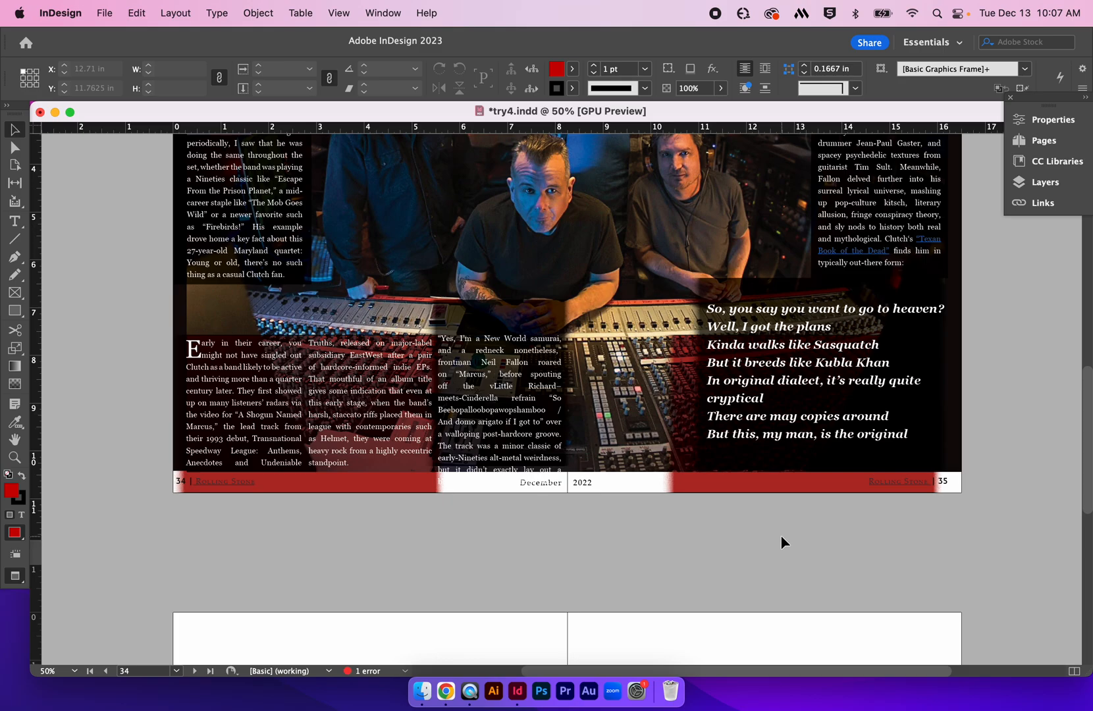
Step: Remove the dark box behind the text column starting "Yes, I'm a New World samurai" on page 34
{"action": "left_click", "coordinate": [774, 489]}
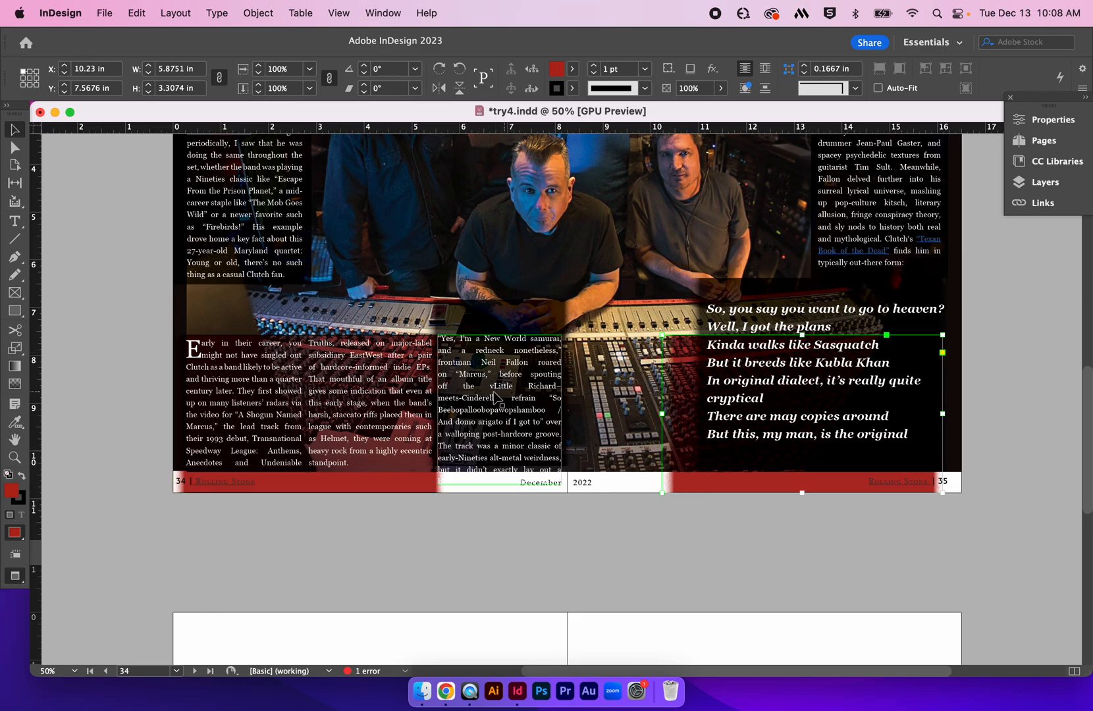
{"action": "left_click", "coordinate": [573, 323]}
{"action": "left_click", "coordinate": [350, 372]}
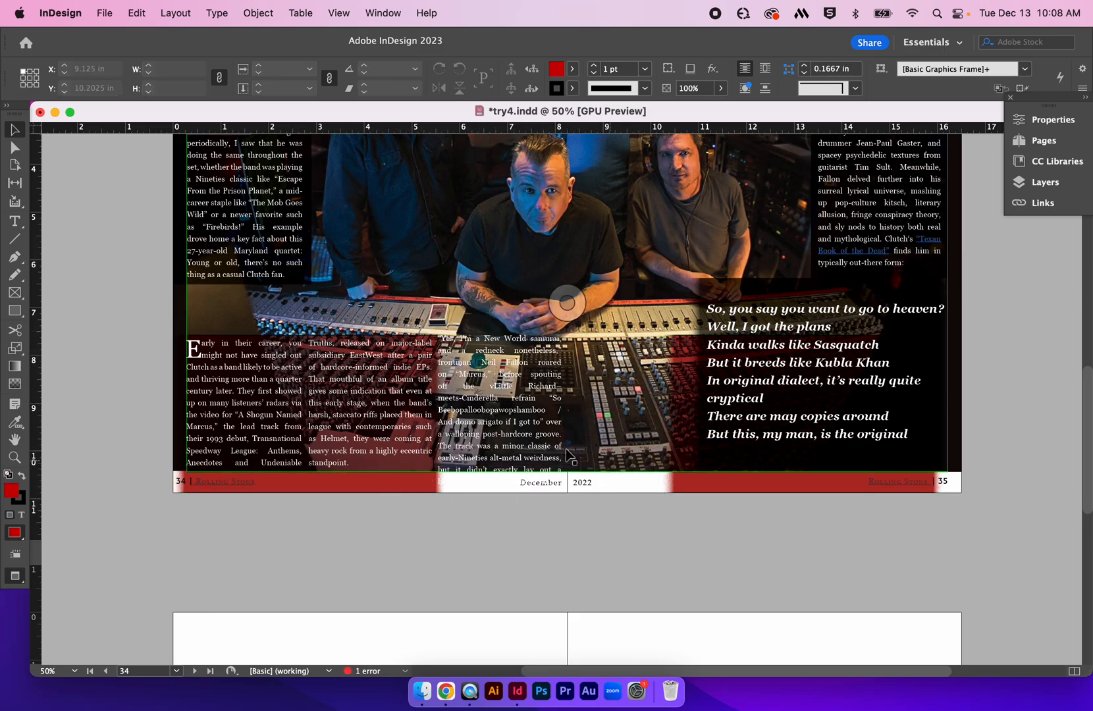
{"action": "left_click", "coordinate": [304, 506]}
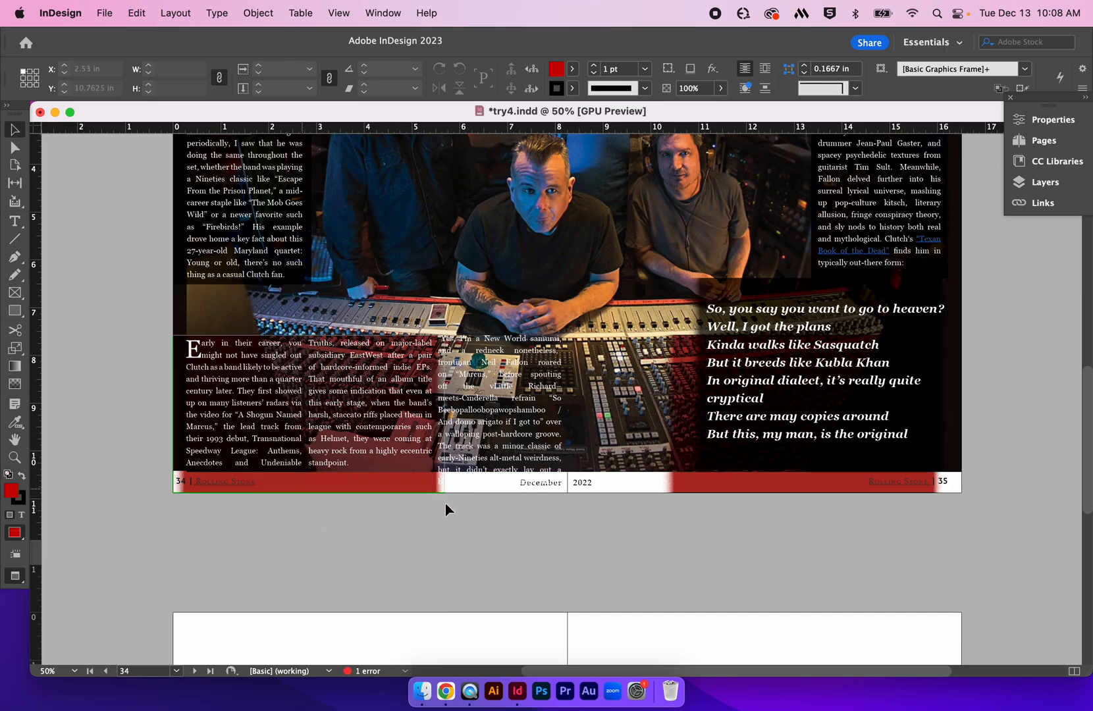
Step: Delete the translucent red box behind the two lower text columns starting "Early in their career" on page 34
{"action": "left_click_drag", "start_coordinate": [387, 488], "coordinate": [403, 490]}
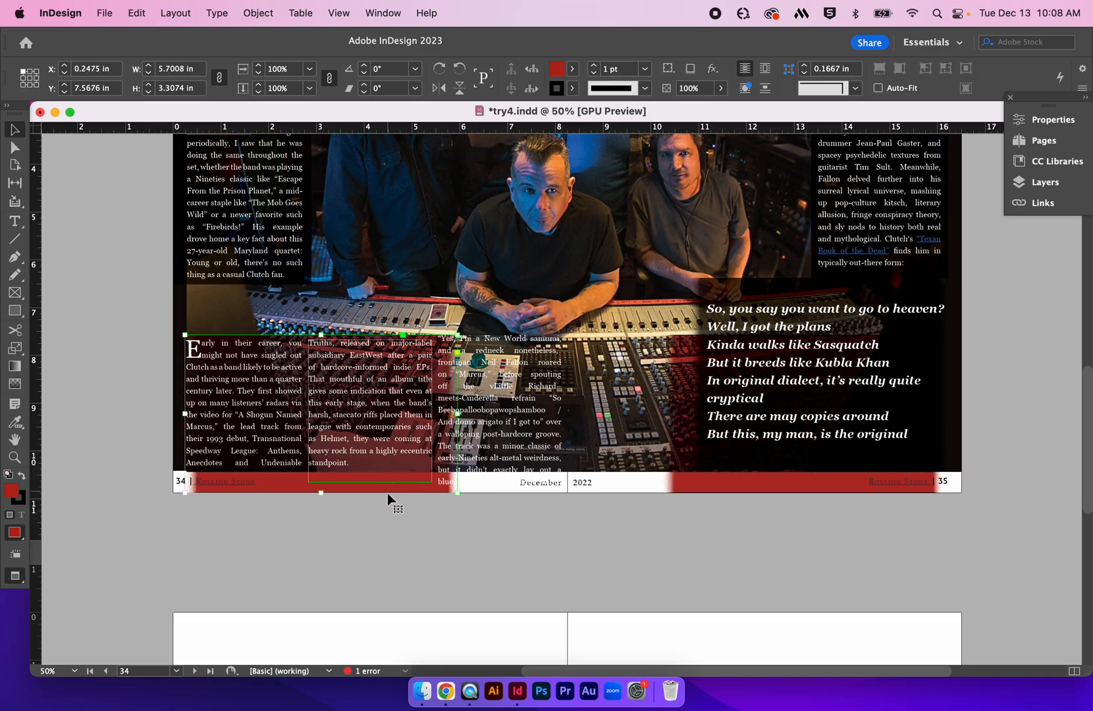
{"action": "left_click_drag", "start_coordinate": [389, 491], "coordinate": [400, 495]}
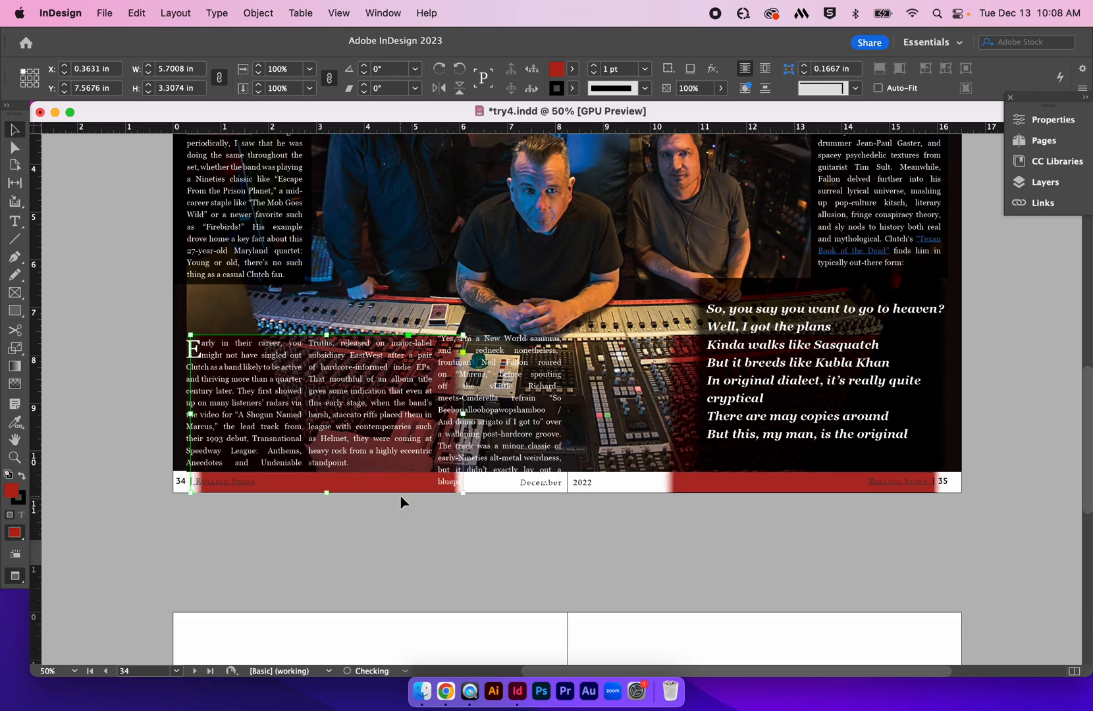
{"action": "key", "text": "Delete"}
Step: Shift page 35's red box to X 10.07 in and place a copy of it behind page 34's lower text columns
{"action": "mouse_move", "coordinate": [784, 487]}
{"action": "left_mouse_down"}
{"action": "mouse_move", "coordinate": [798, 481]}
{"action": "mouse_move", "coordinate": [782, 483]}
{"action": "left_mouse_up"}
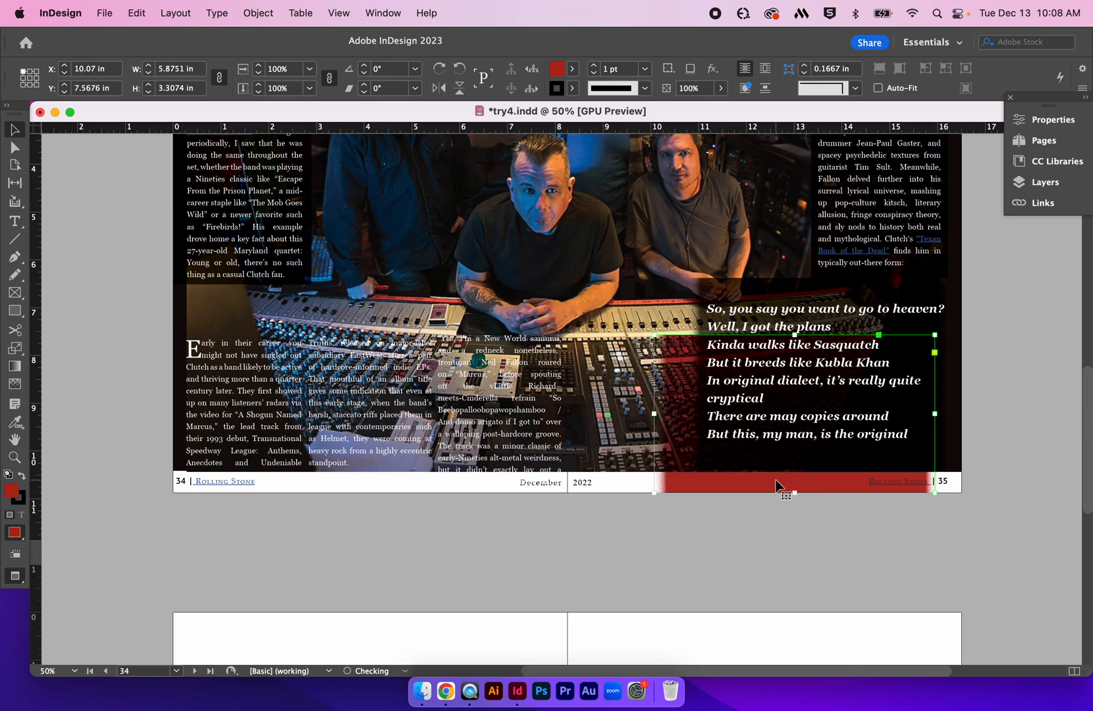
{"action": "left_click", "coordinate": [866, 533]}
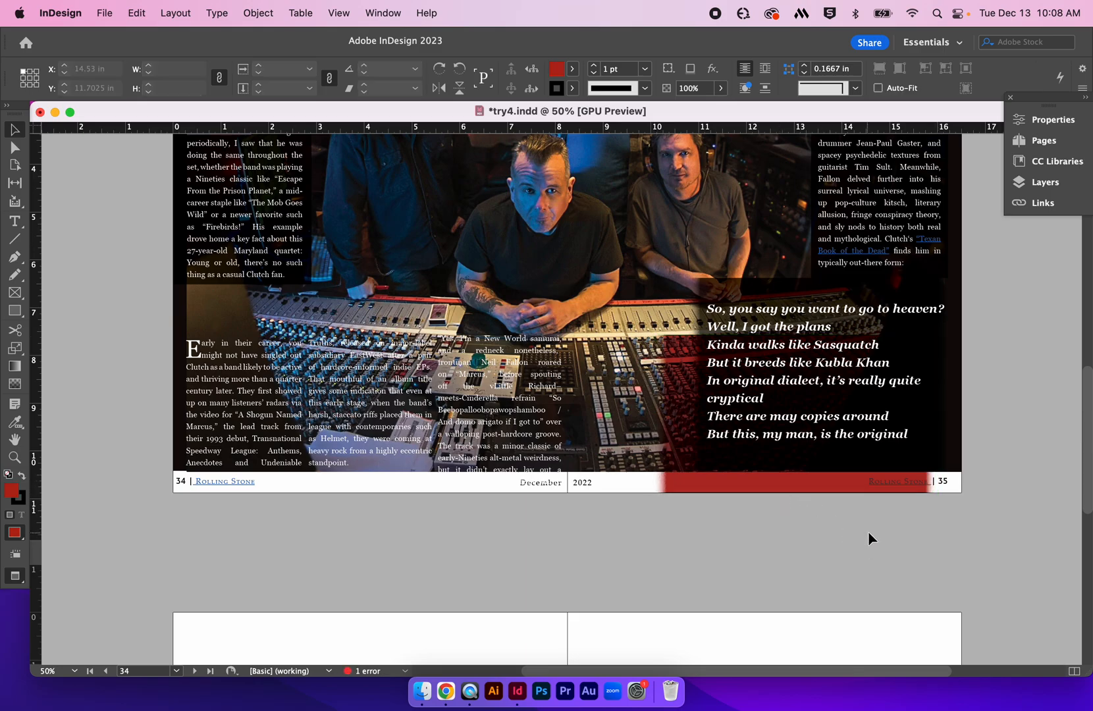
{"action": "left_click_drag", "start_coordinate": [722, 484], "coordinate": [257, 496]}
{"action": "left_click", "coordinate": [293, 530]}
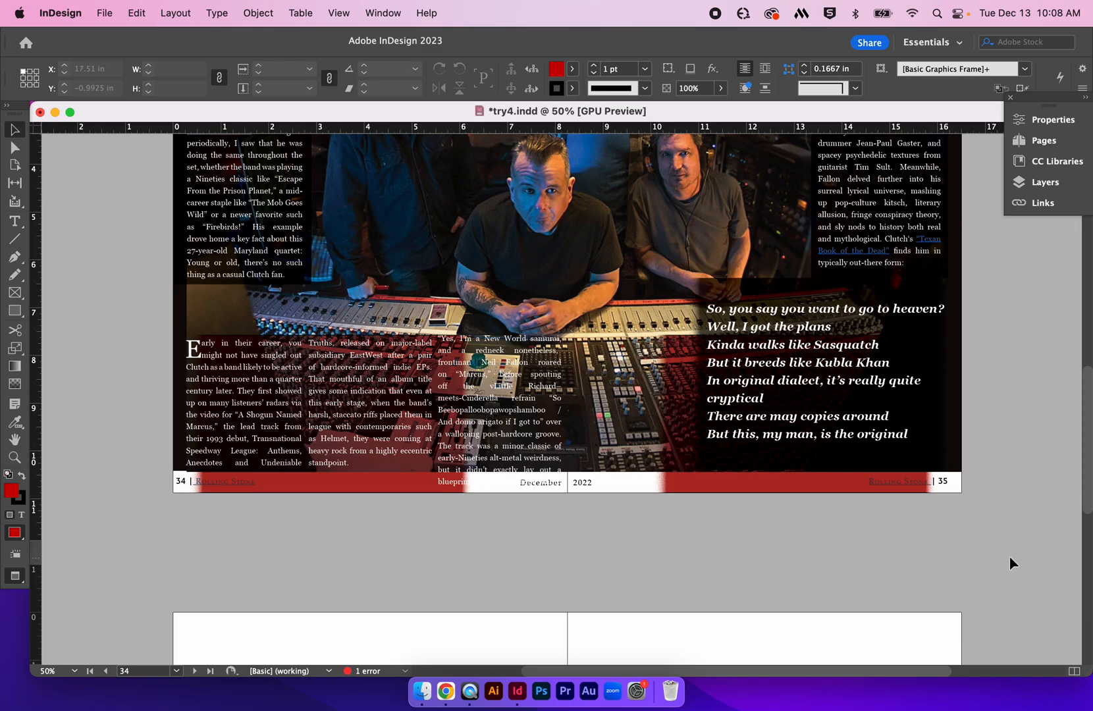
Step: Delete the copied red box behind page 34's lower text columns
{"action": "key", "text": "super+minus"}
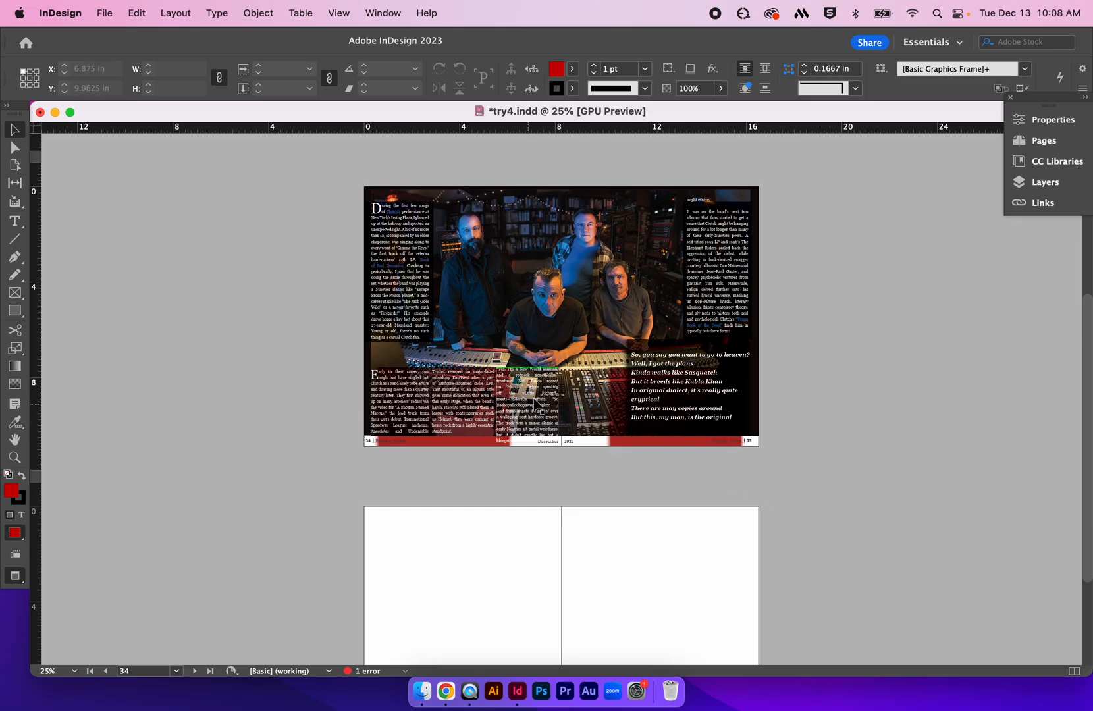
{"action": "left_click_drag", "start_coordinate": [499, 436], "coordinate": [533, 450]}
{"action": "key", "text": "super+alt+0"}
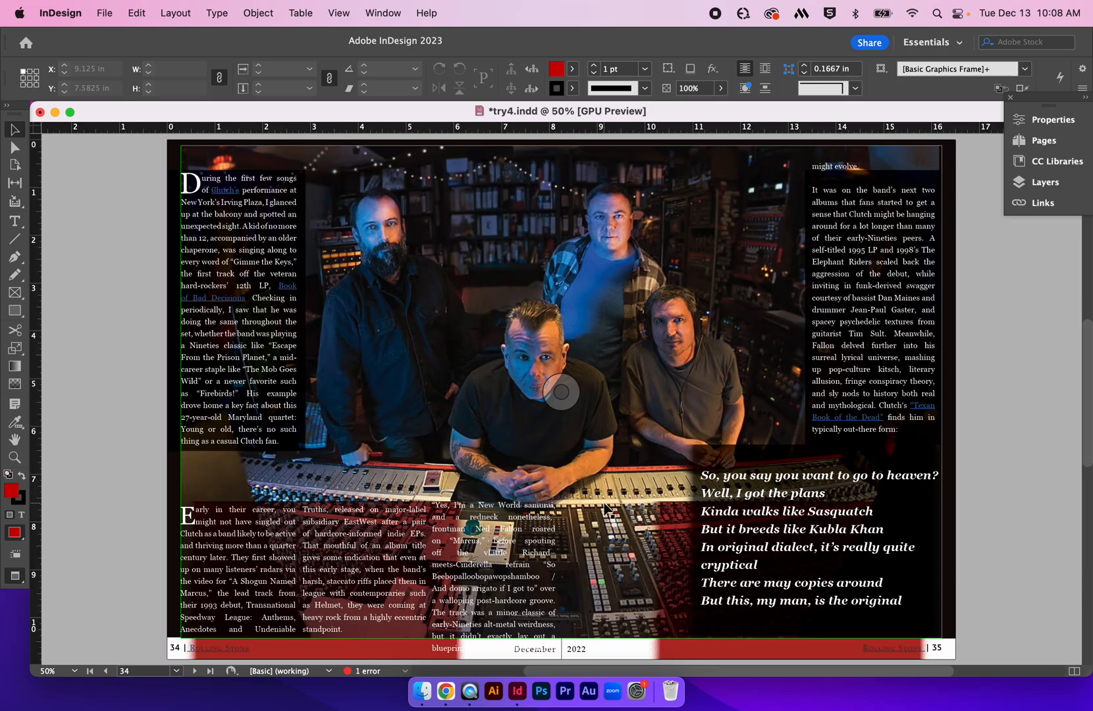
{"action": "scroll", "coordinate": [604, 509], "scroll_direction": "down", "scroll_amount": 3}
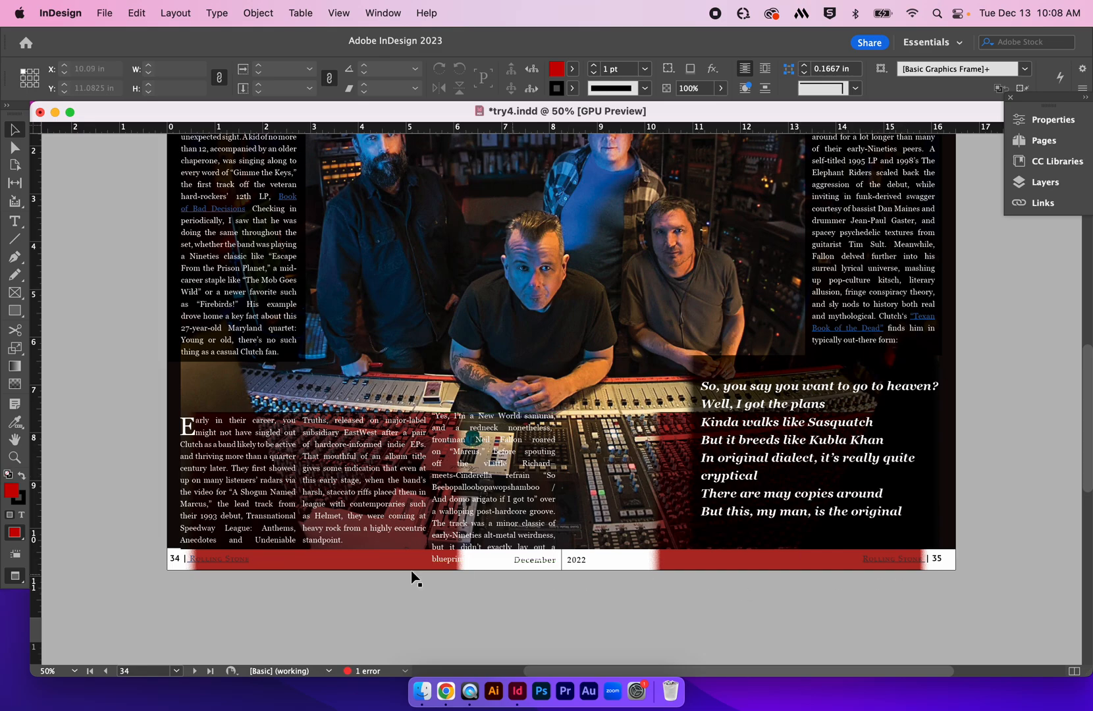
{"action": "left_click", "coordinate": [334, 573]}
{"action": "key", "text": "Delete"}
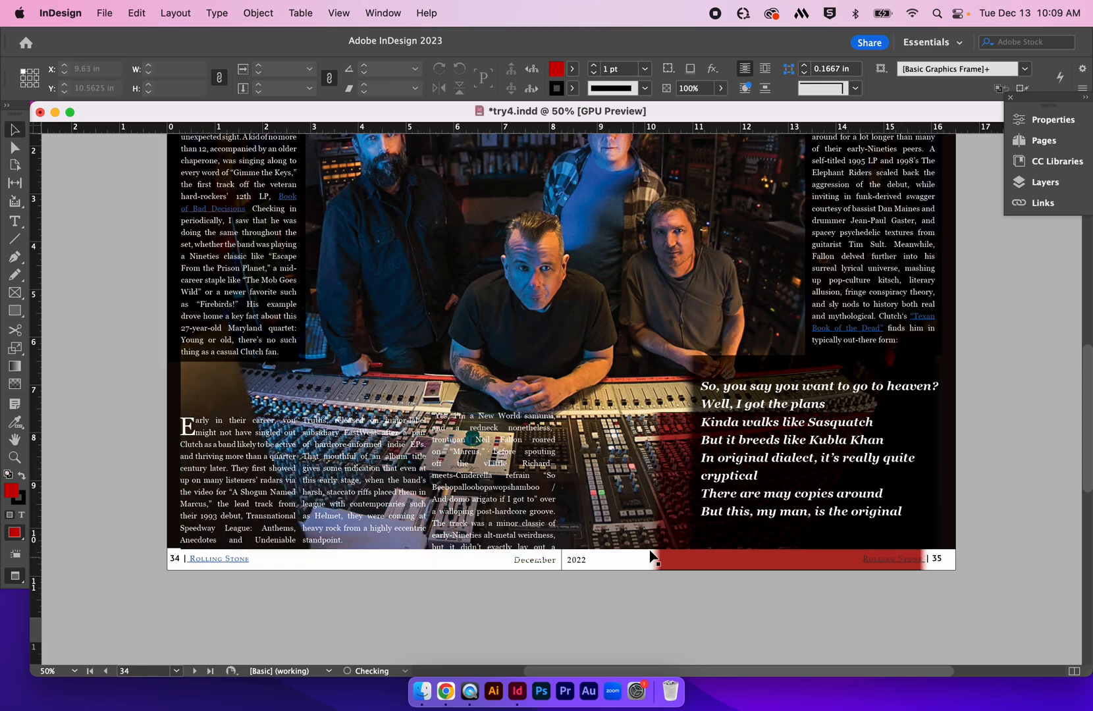
Step: Stretch page 35's red box across the whole spread, from X -0.15 in to a width of about 16.78 in
{"action": "left_click", "coordinate": [695, 568]}
{"action": "left_click_drag", "start_coordinate": [929, 491], "coordinate": [961, 490]}
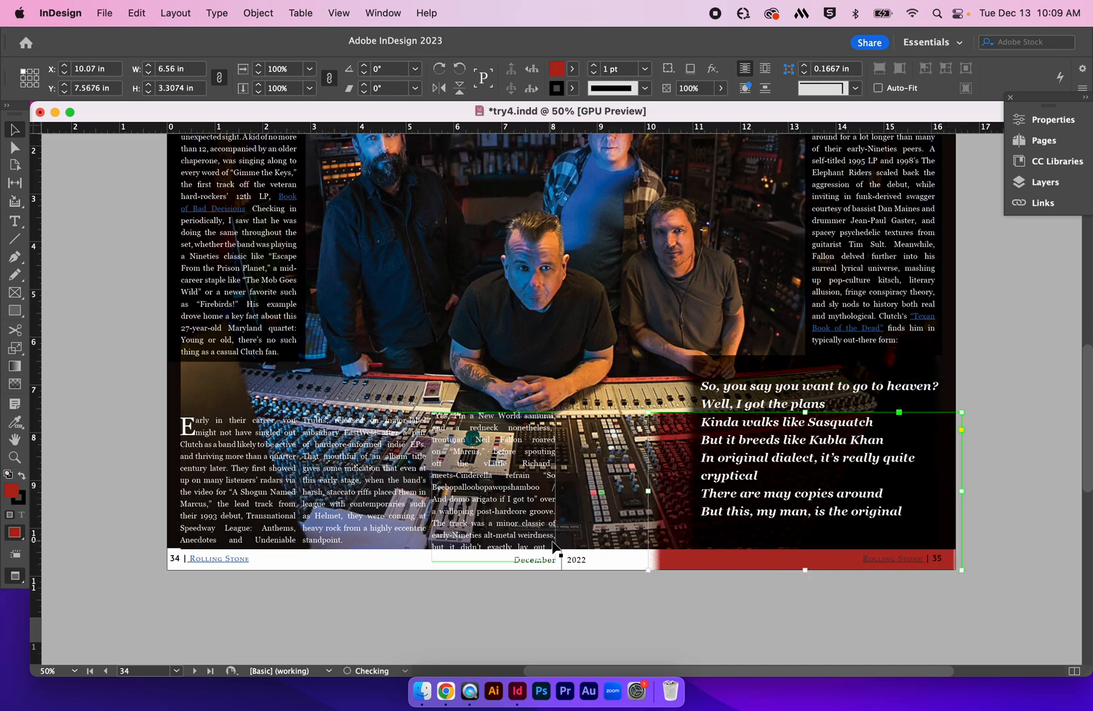
{"action": "left_click_drag", "start_coordinate": [648, 491], "coordinate": [323, 491]}
{"action": "left_click", "coordinate": [702, 605]}
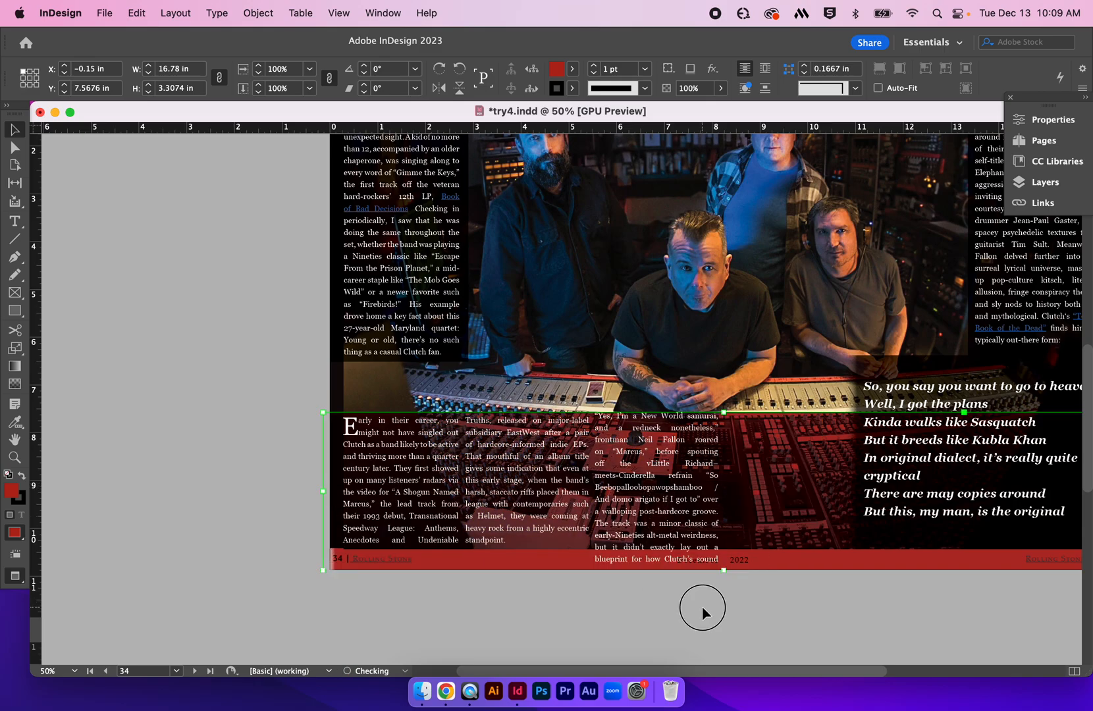
Step: Shorten the text frame starting "Yes, I'm a New World samurai" from its bottom edge to about 2.81 in high, clear of the footer
{"action": "scroll", "coordinate": [710, 606], "scroll_direction": "right", "scroll_amount": 3}
{"action": "scroll", "coordinate": [708, 607], "scroll_direction": "right", "scroll_amount": 2}
{"action": "left_click", "coordinate": [504, 560]}
{"action": "left_click_drag", "start_coordinate": [503, 562], "coordinate": [504, 540]}
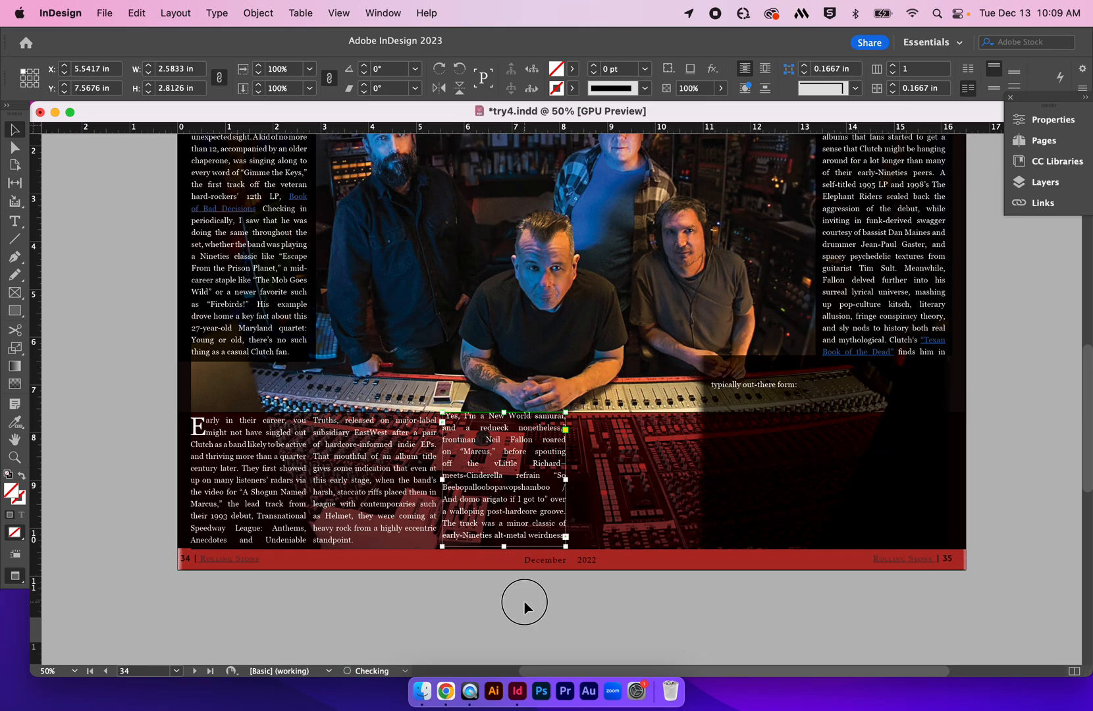
{"action": "left_click", "coordinate": [526, 602]}
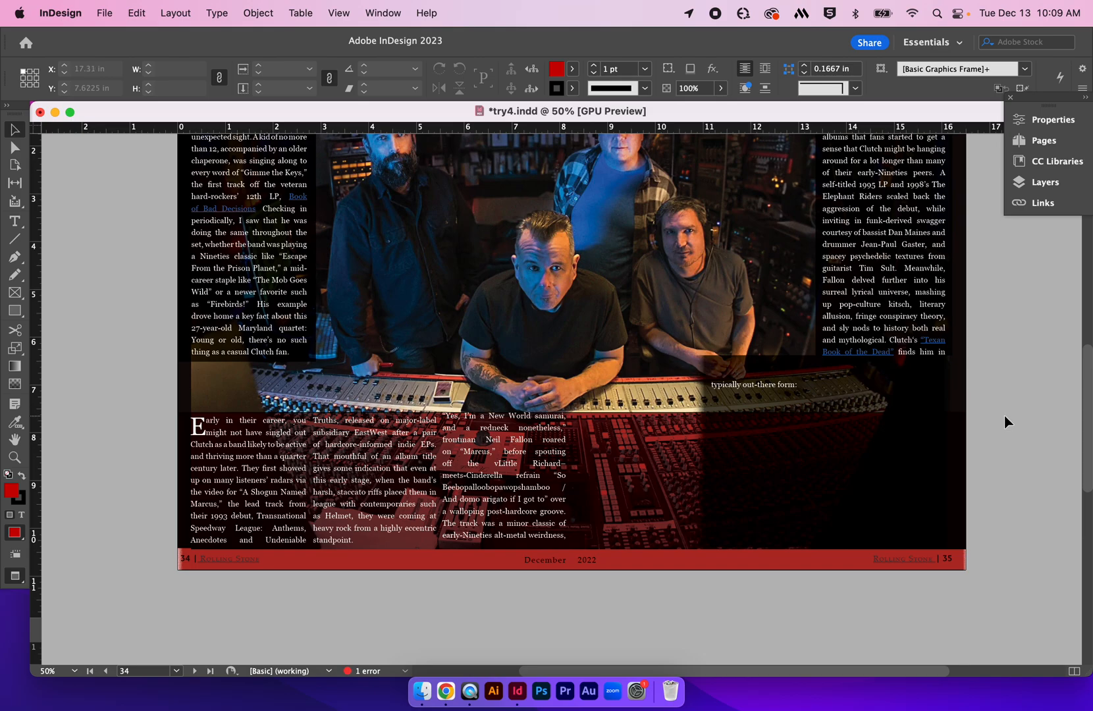
{"action": "key", "text": "z"}
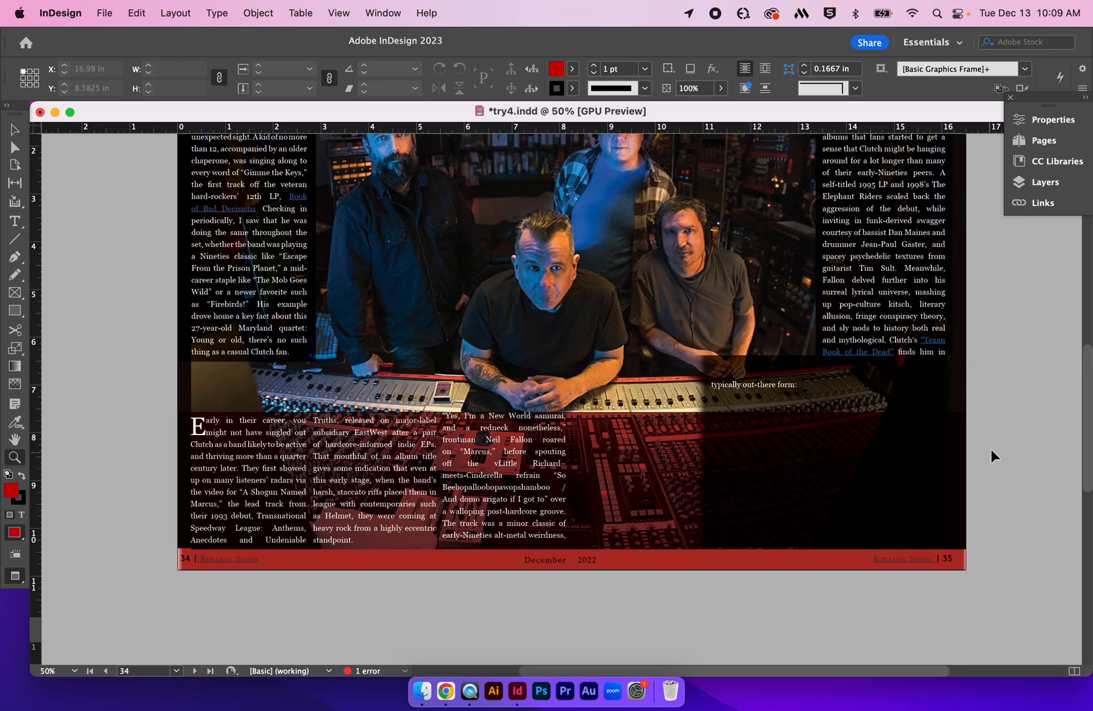
Step: Undo the last height change of the text frame starting "Yes, I'm a New World samurai" and deselect the frame
{"action": "key", "text": "super+z"}
{"action": "key", "text": "v"}
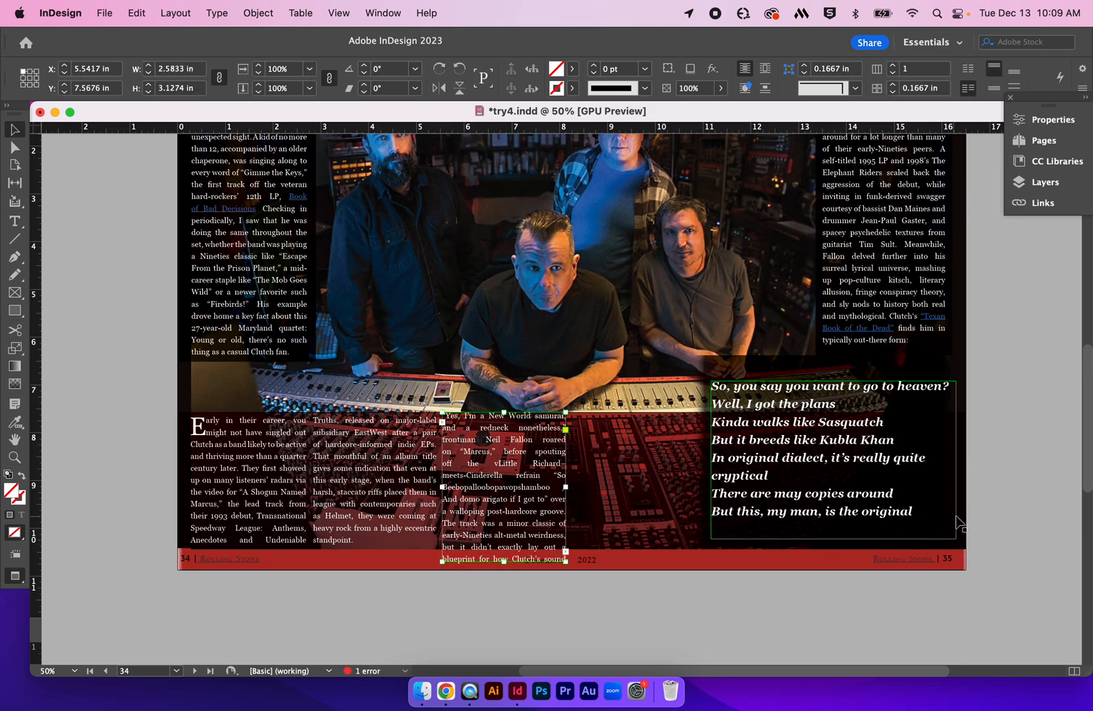
{"action": "left_click", "coordinate": [1019, 509]}
{"action": "key", "text": "super+minus"}
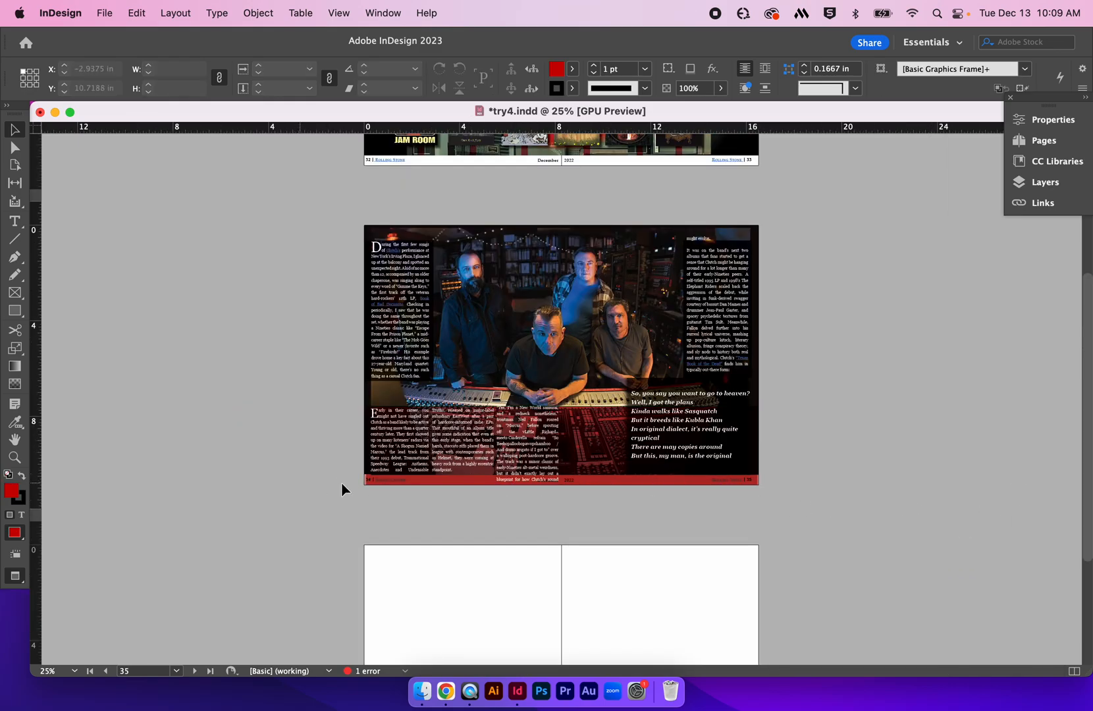
Step: Review the magazine layout across the spreads from page 32 to page 37, comparing the footers
{"action": "scroll", "coordinate": [795, 454], "scroll_direction": "up", "scroll_amount": 3}
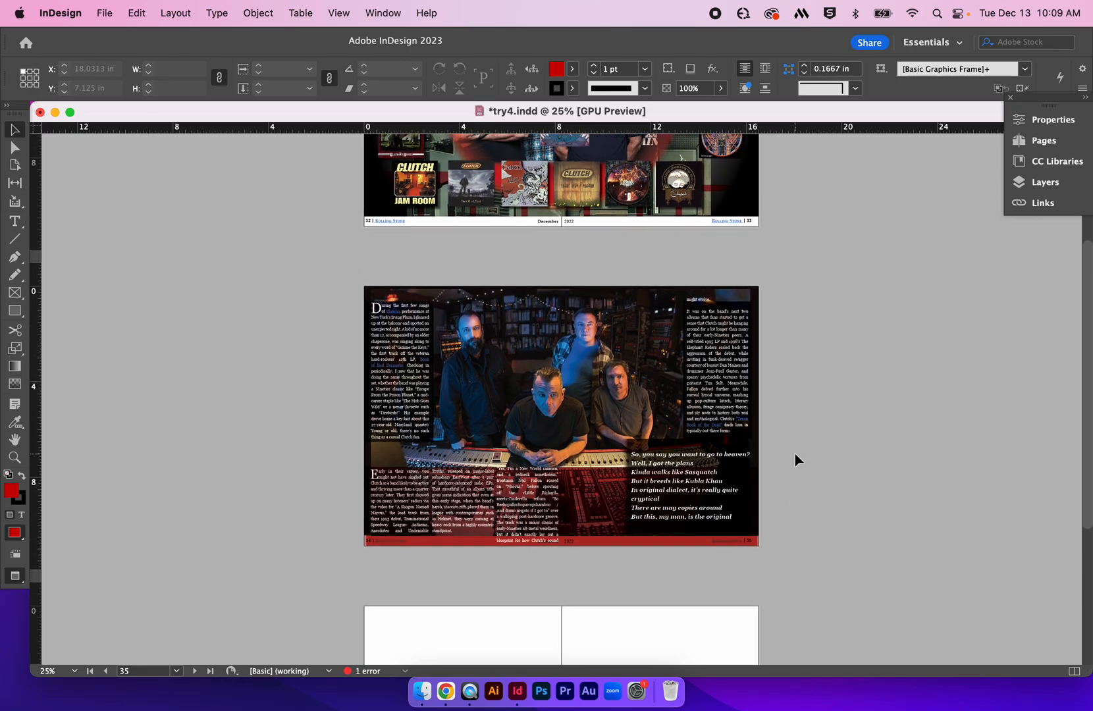
{"action": "scroll", "coordinate": [795, 454], "scroll_direction": "down", "scroll_amount": 5}
{"action": "scroll", "coordinate": [796, 451], "scroll_direction": "down", "scroll_amount": 3}
{"action": "scroll", "coordinate": [796, 451], "scroll_direction": "up", "scroll_amount": 8}
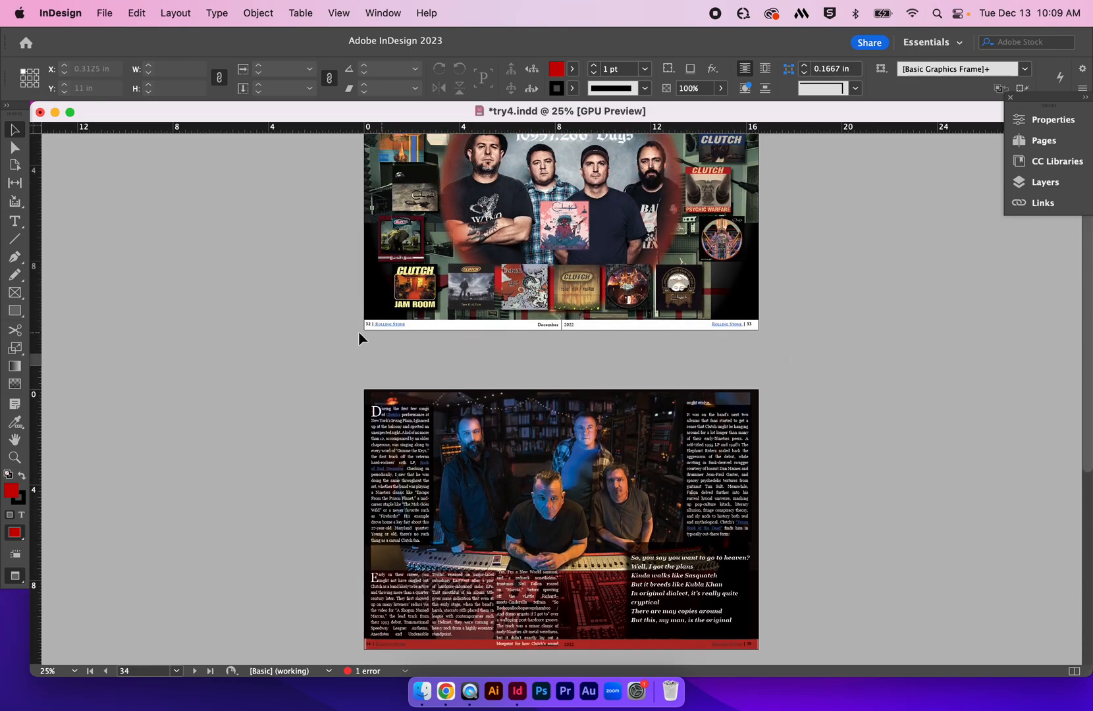
{"action": "scroll", "coordinate": [855, 435], "scroll_direction": "down", "scroll_amount": 5}
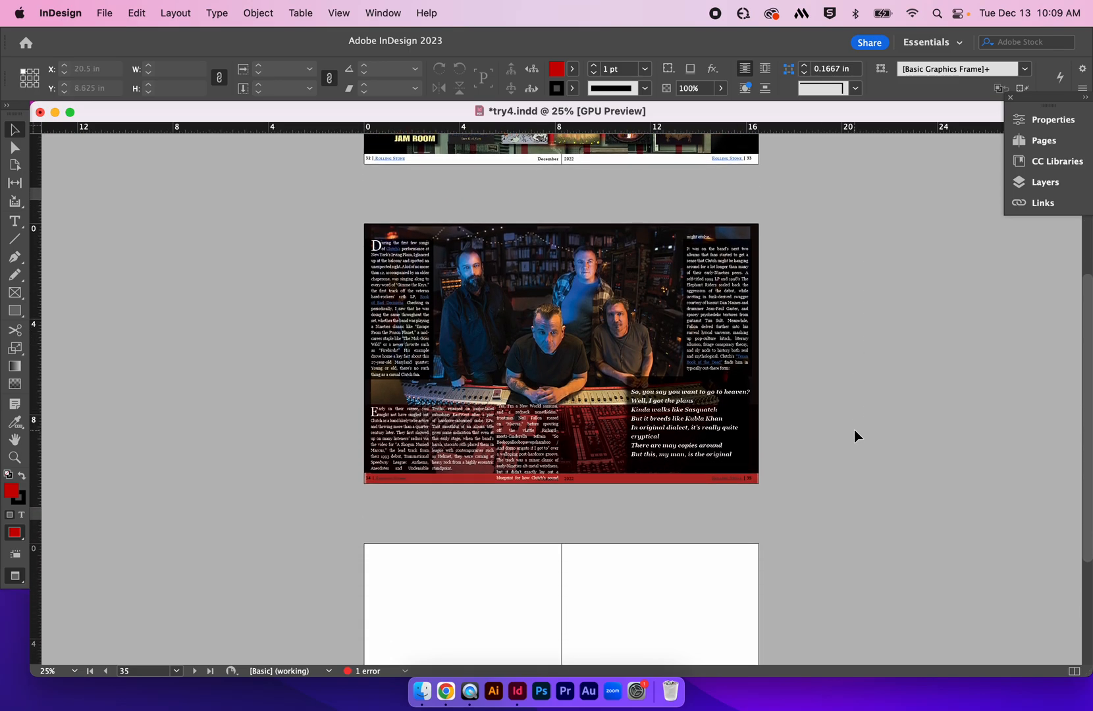
{"action": "scroll", "coordinate": [855, 436], "scroll_direction": "down", "scroll_amount": 4}
{"action": "scroll", "coordinate": [823, 408], "scroll_direction": "down", "scroll_amount": 2}
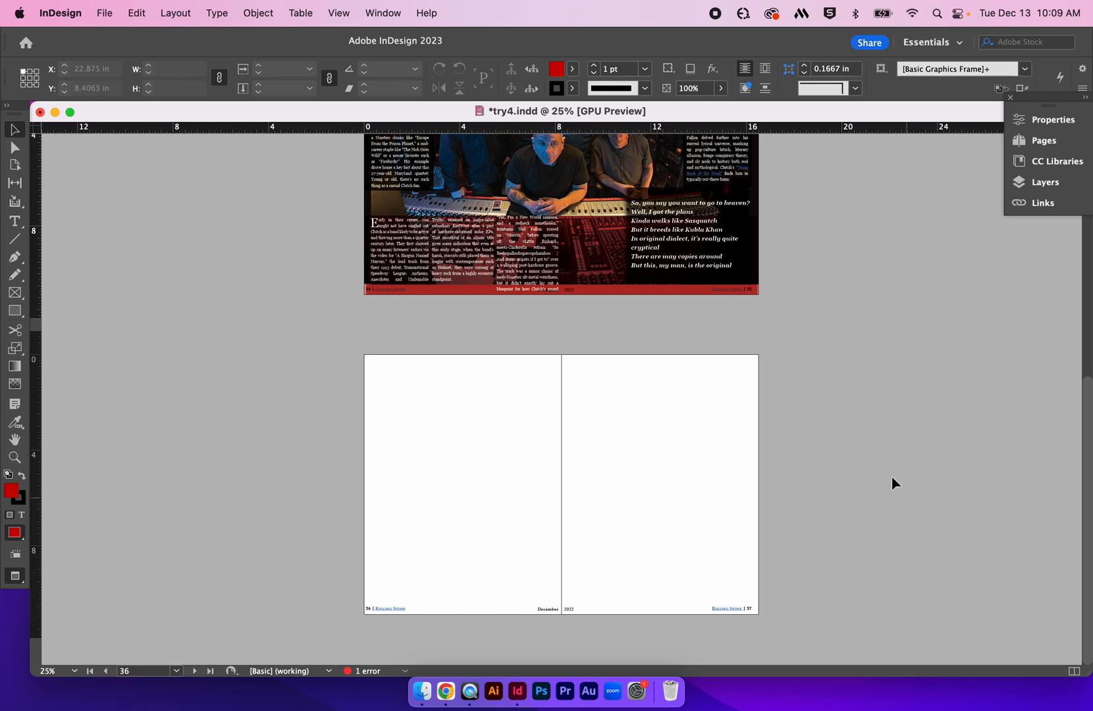
{"action": "scroll", "coordinate": [854, 459], "scroll_direction": "up", "scroll_amount": 10}
{"action": "scroll", "coordinate": [854, 460], "scroll_direction": "up", "scroll_amount": 3}
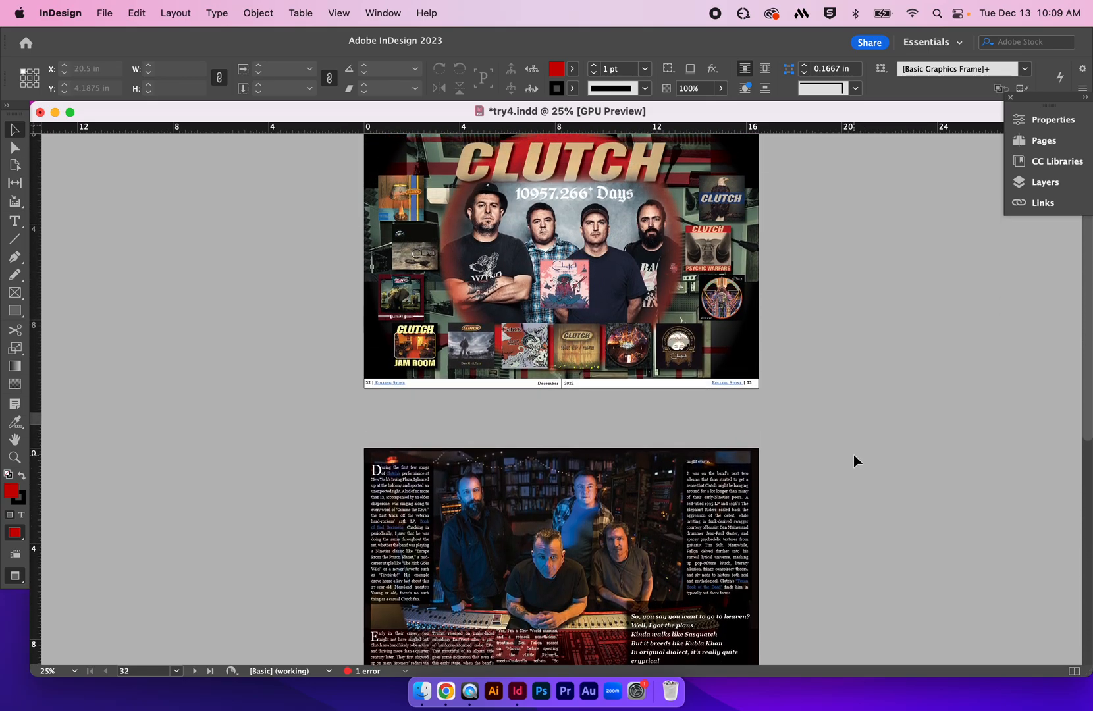
{"action": "scroll", "coordinate": [854, 460], "scroll_direction": "down", "scroll_amount": 8}
{"action": "scroll", "coordinate": [855, 460], "scroll_direction": "down", "scroll_amount": 4}
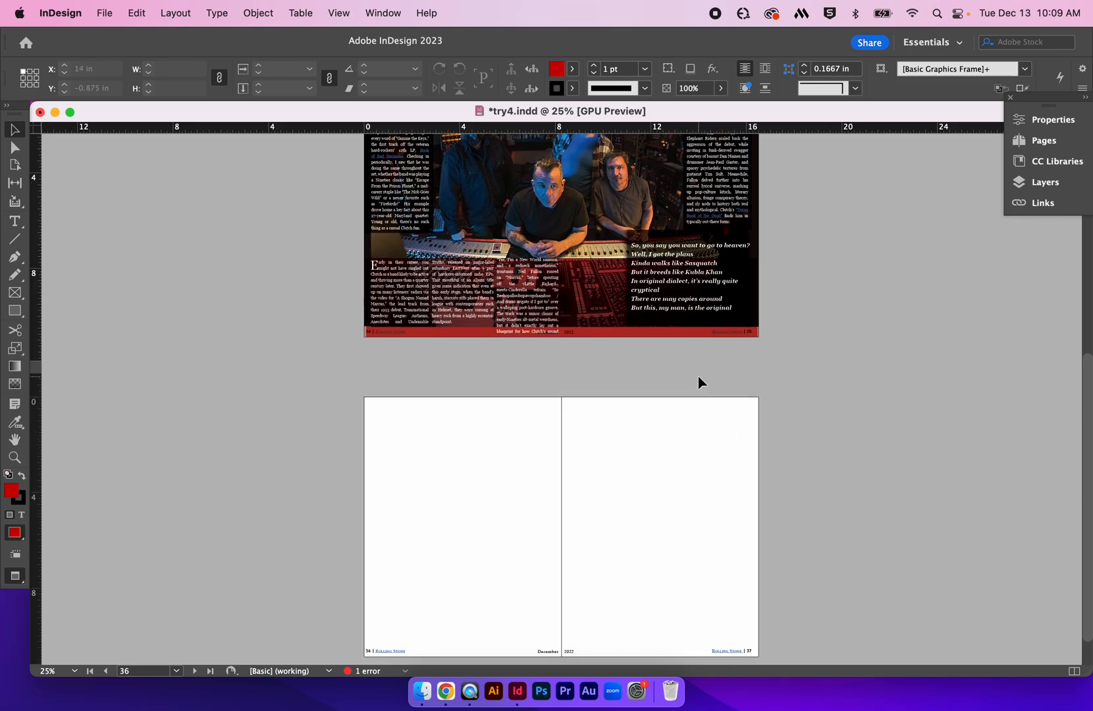
Step: Try to narrow the red background box to X 1.89 in and a width of 12.54 in, clear of both footer page labels
{"action": "key", "text": "super+equal"}
{"action": "key", "text": "super+equal"}
{"action": "scroll", "coordinate": [729, 310], "scroll_direction": "up", "scroll_amount": 7}
{"action": "key", "text": "super+minus"}
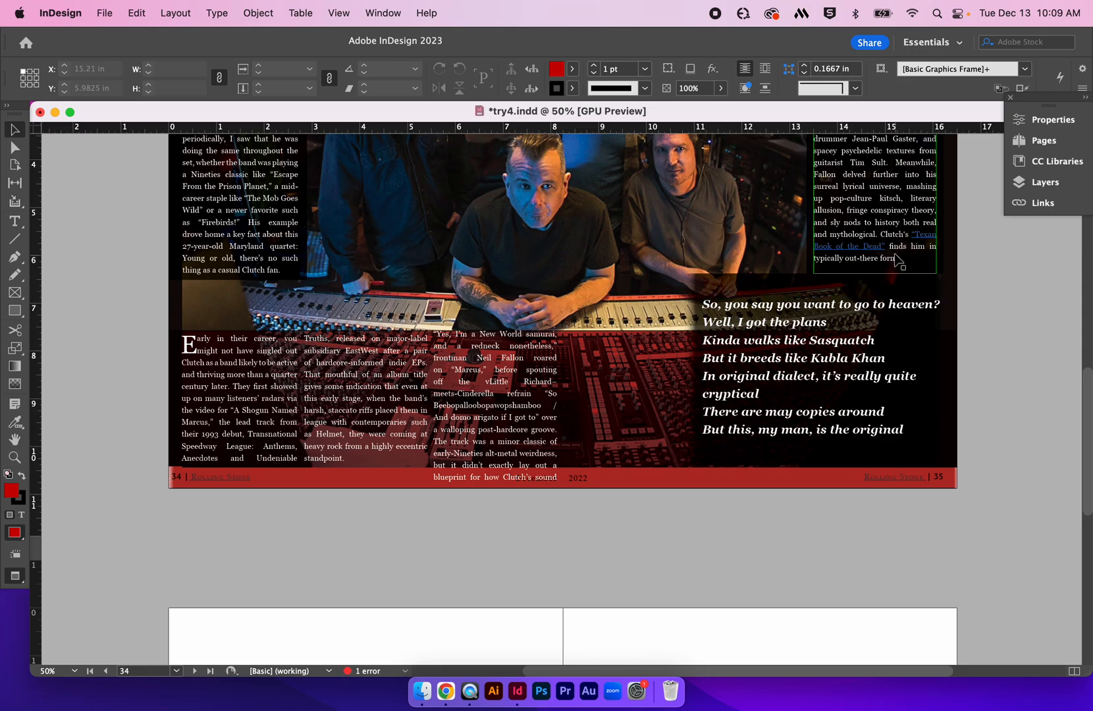
{"action": "left_click", "coordinate": [657, 412]}
{"action": "left_click_drag", "start_coordinate": [964, 409], "coordinate": [858, 412]}
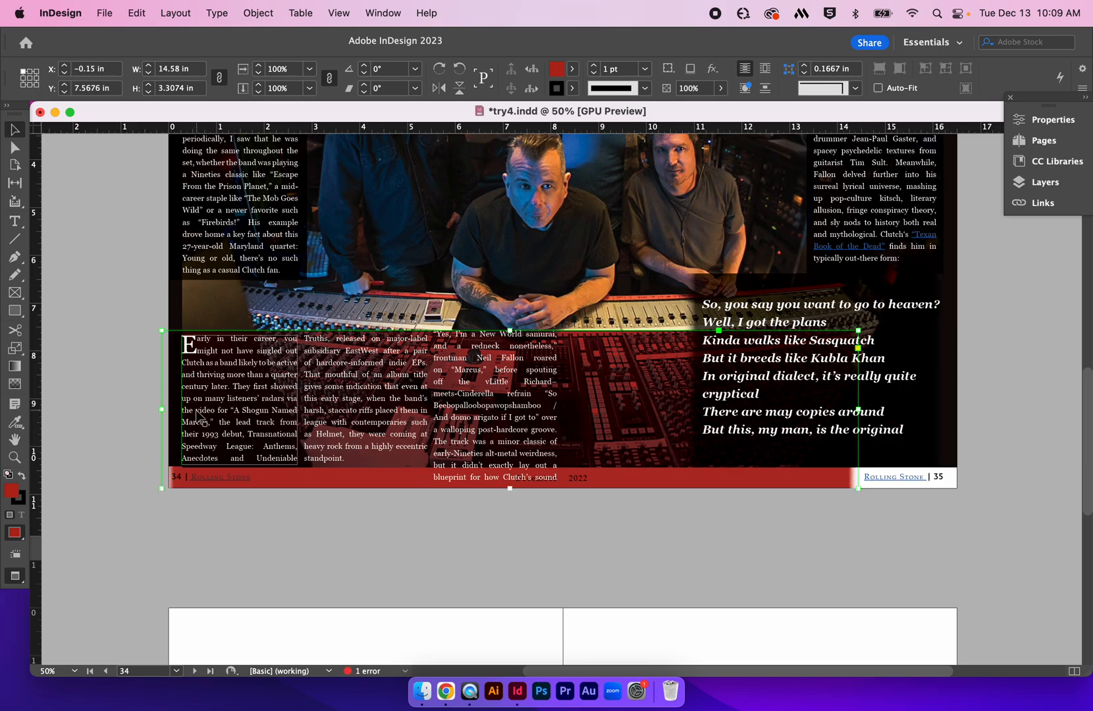
{"action": "left_click_drag", "start_coordinate": [162, 409], "coordinate": [259, 409]}
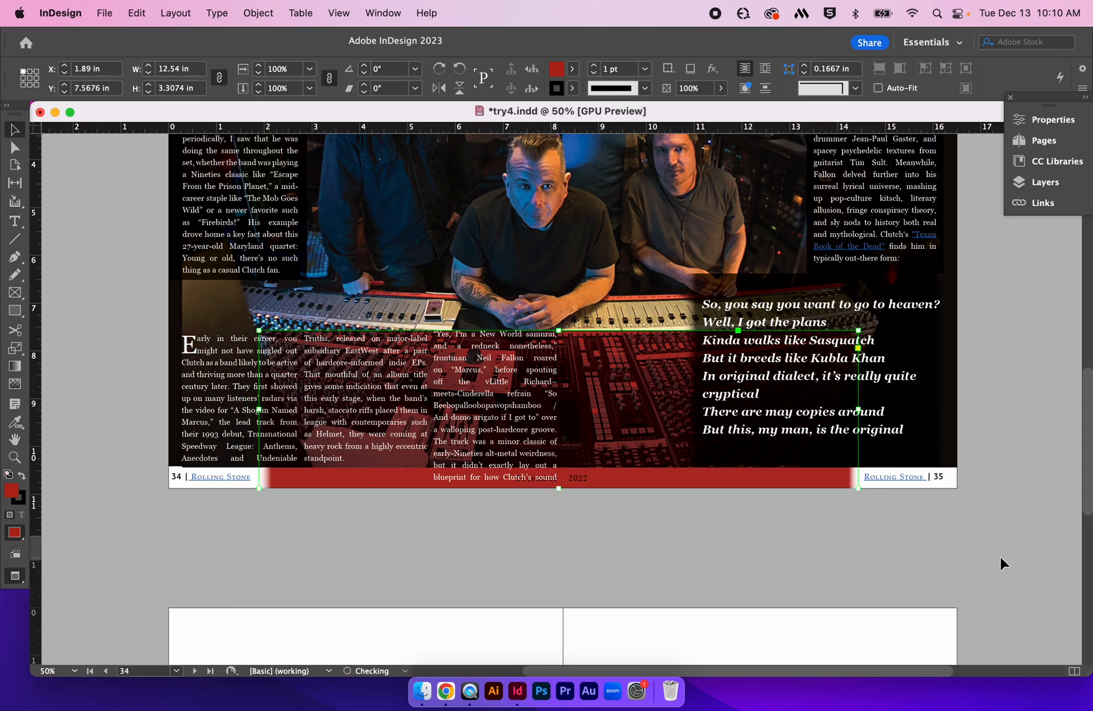
{"action": "left_click", "coordinate": [934, 557]}
{"action": "key", "text": "super+minus"}
{"action": "key", "text": "super+minus"}
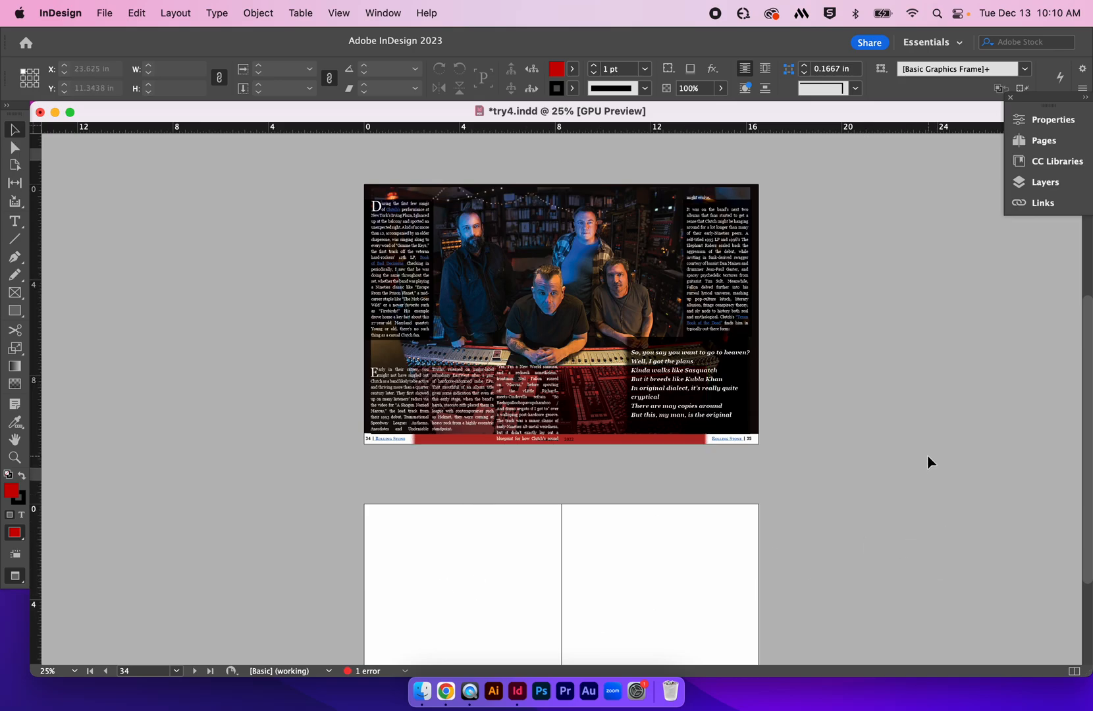
{"action": "key", "text": "super+equal"}
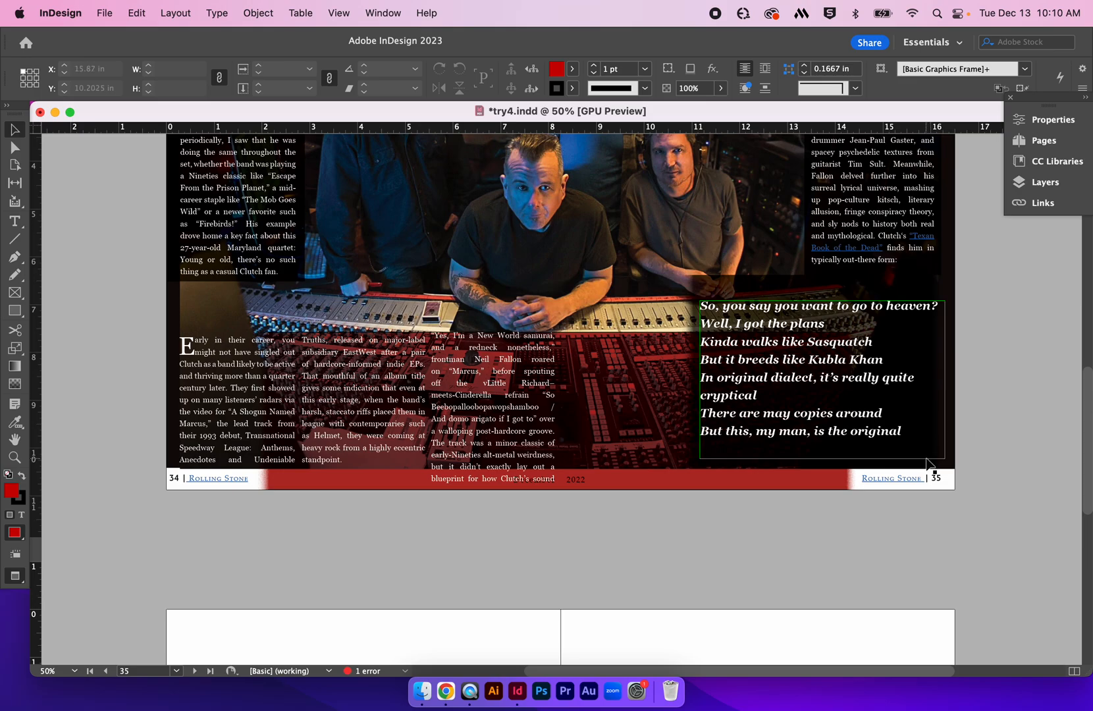
{"action": "left_click", "coordinate": [934, 473]}
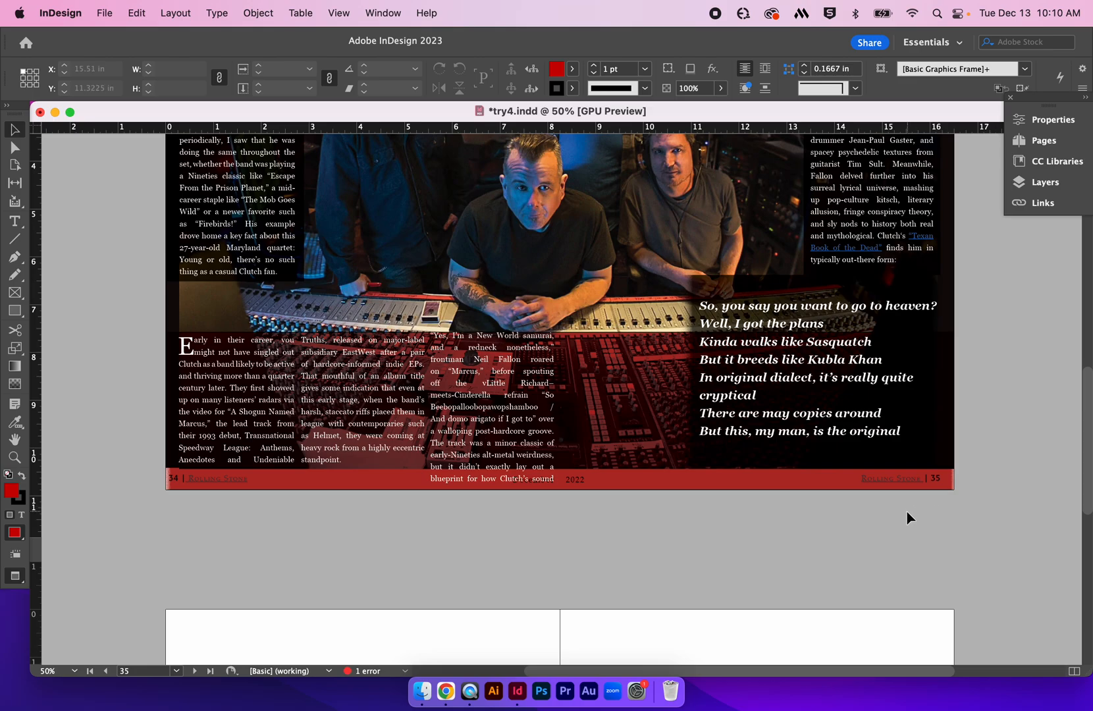
Step: Switch the workspace to Interactive for PDF
{"action": "scroll", "coordinate": [908, 513], "scroll_direction": "right", "scroll_amount": 5}
{"action": "scroll", "coordinate": [903, 511], "scroll_direction": "right", "scroll_amount": 2}
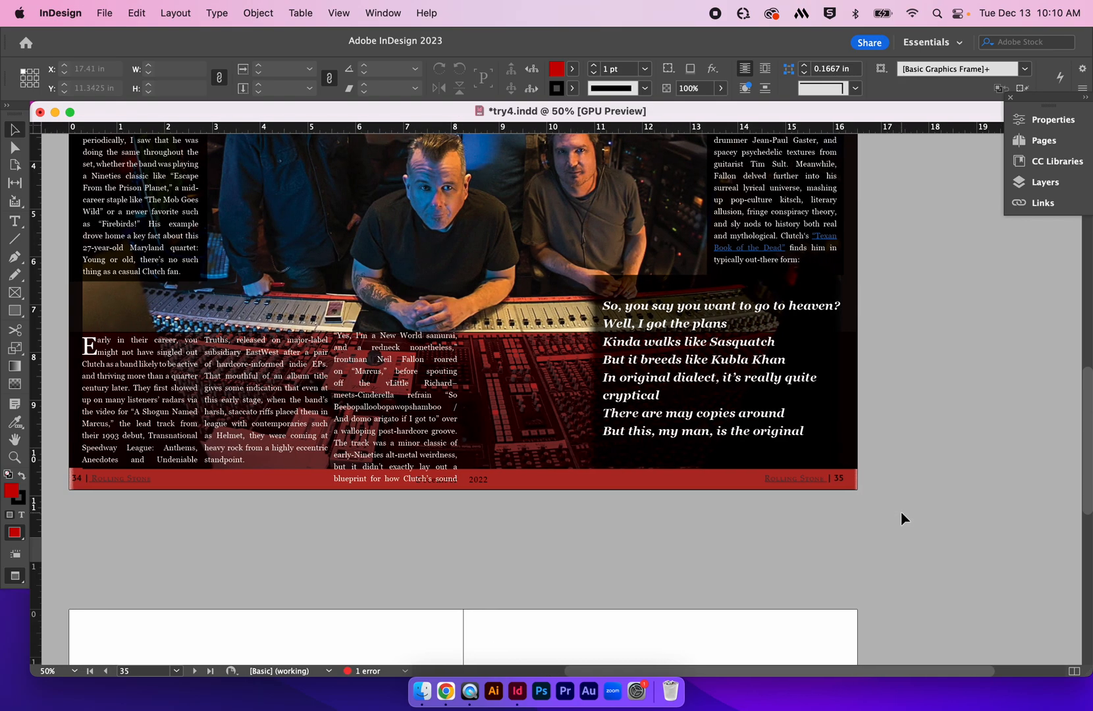
{"action": "left_click", "coordinate": [370, 14]}
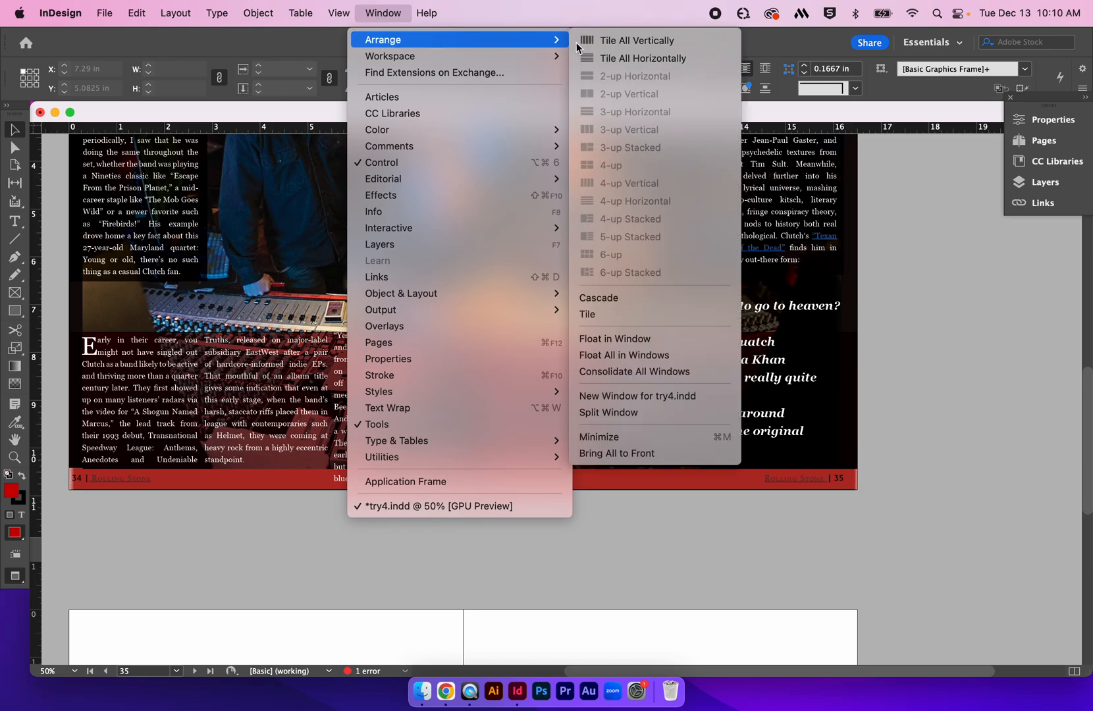
{"action": "mouse_move", "coordinate": [513, 63]}
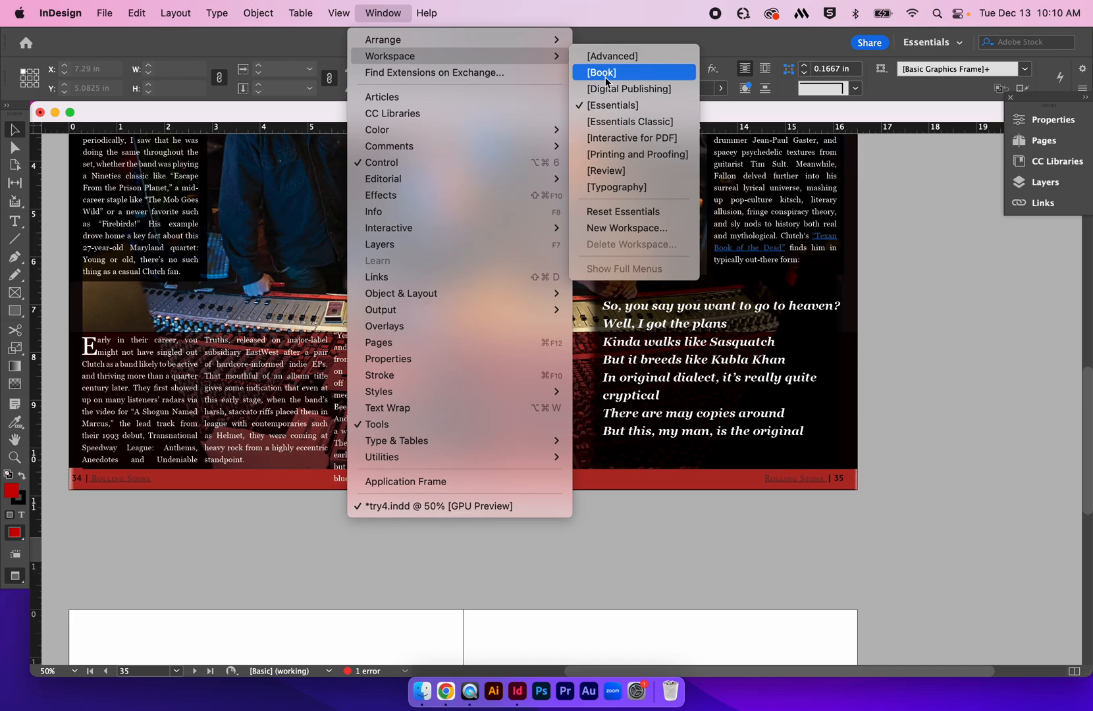
{"action": "left_click", "coordinate": [615, 140]}
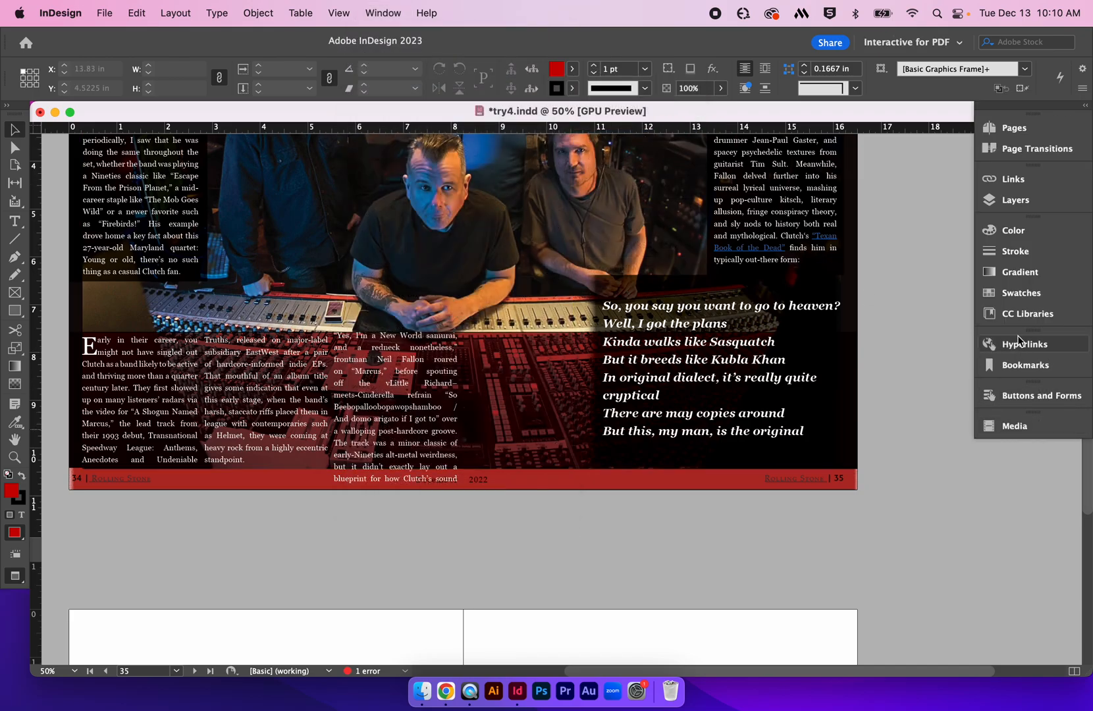
Step: Select the text "er into his surreal lyrical" in page 35's upper column and look through the document's hyperlinks
{"action": "left_click", "coordinate": [805, 480]}
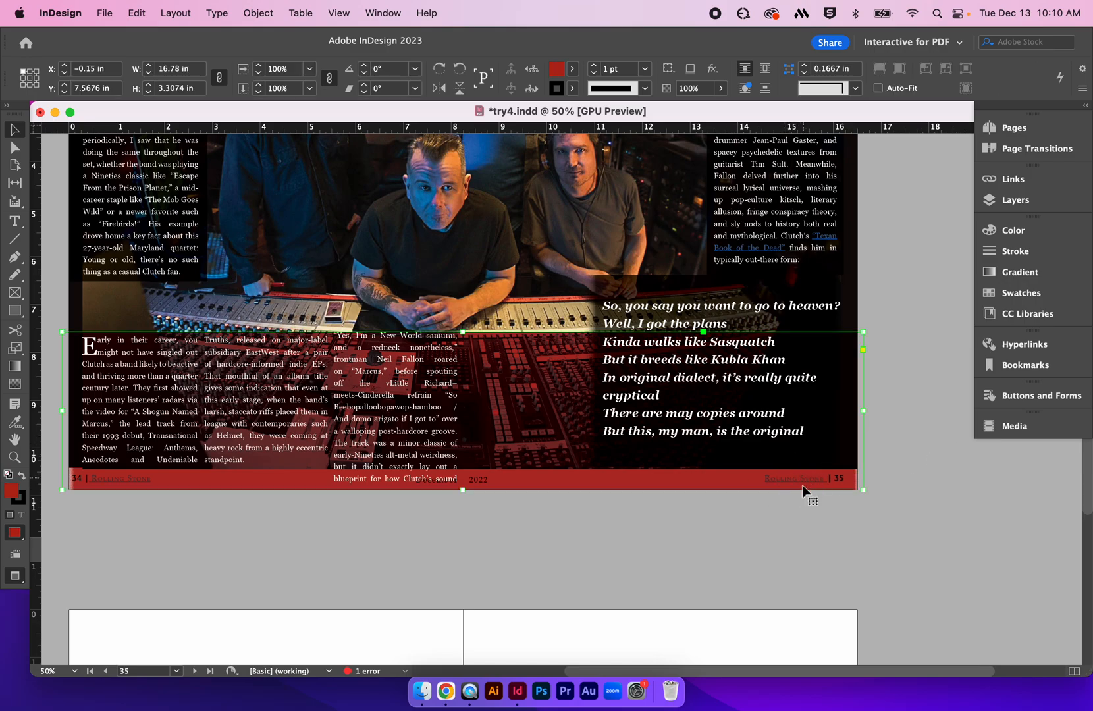
{"action": "left_click", "coordinate": [815, 481]}
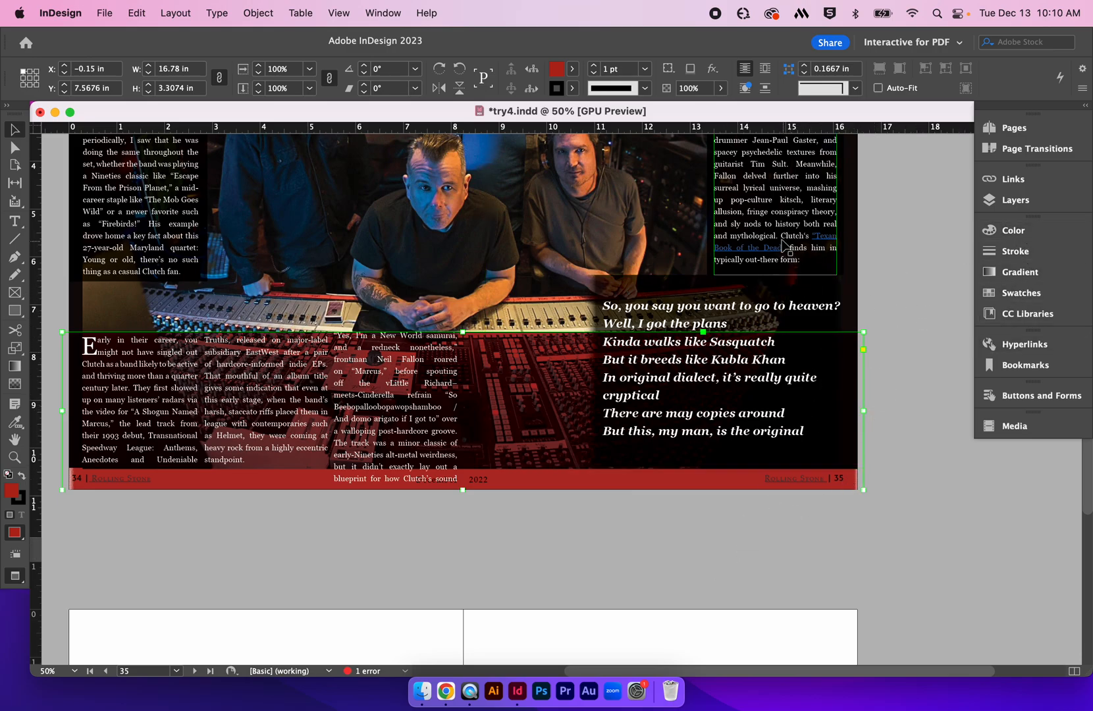
{"action": "double_click", "coordinate": [774, 181]}
{"action": "left_click_drag", "start_coordinate": [767, 188], "coordinate": [789, 180]}
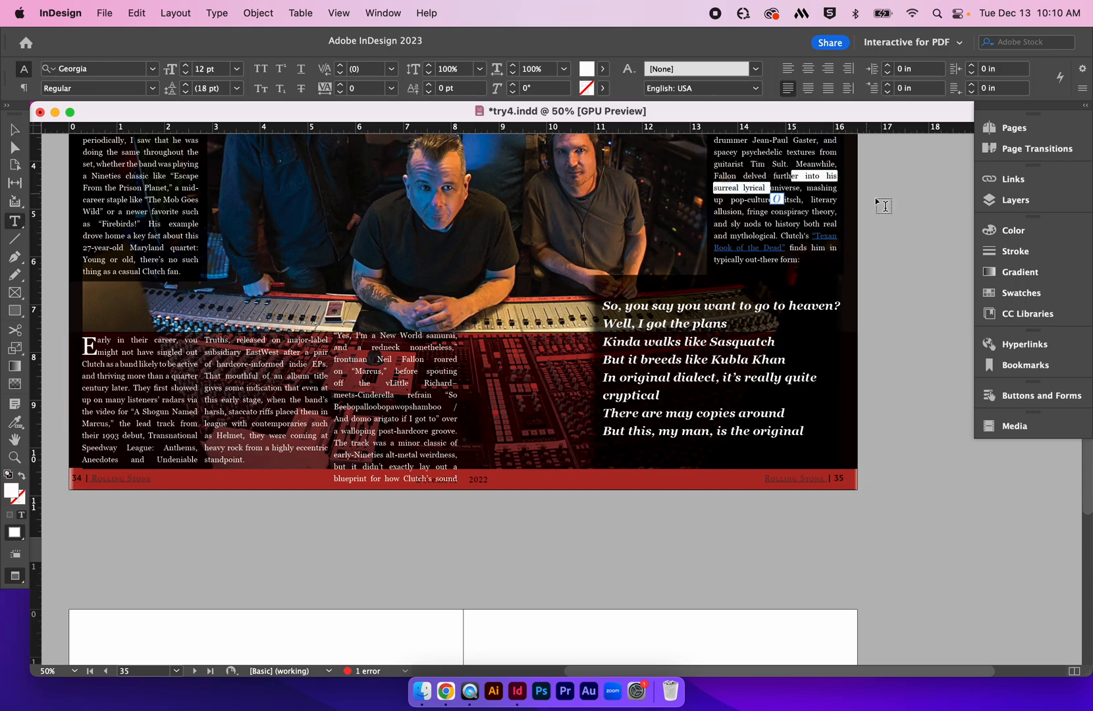
{"action": "left_click", "coordinate": [1028, 345]}
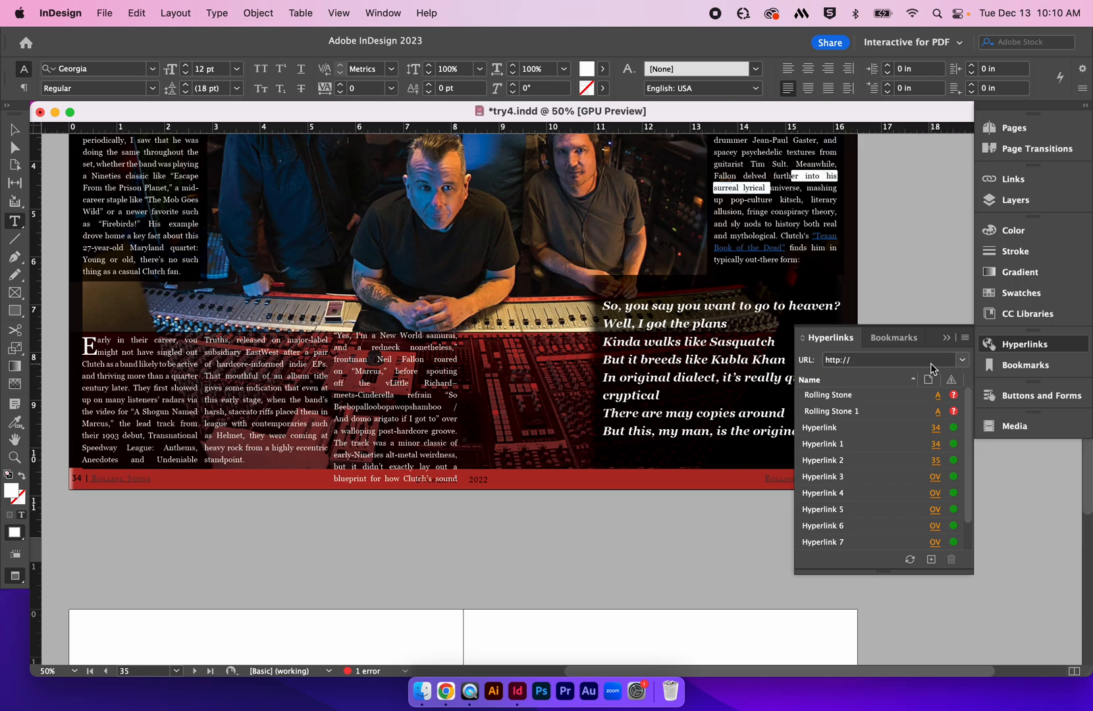
{"action": "left_click", "coordinate": [1029, 348]}
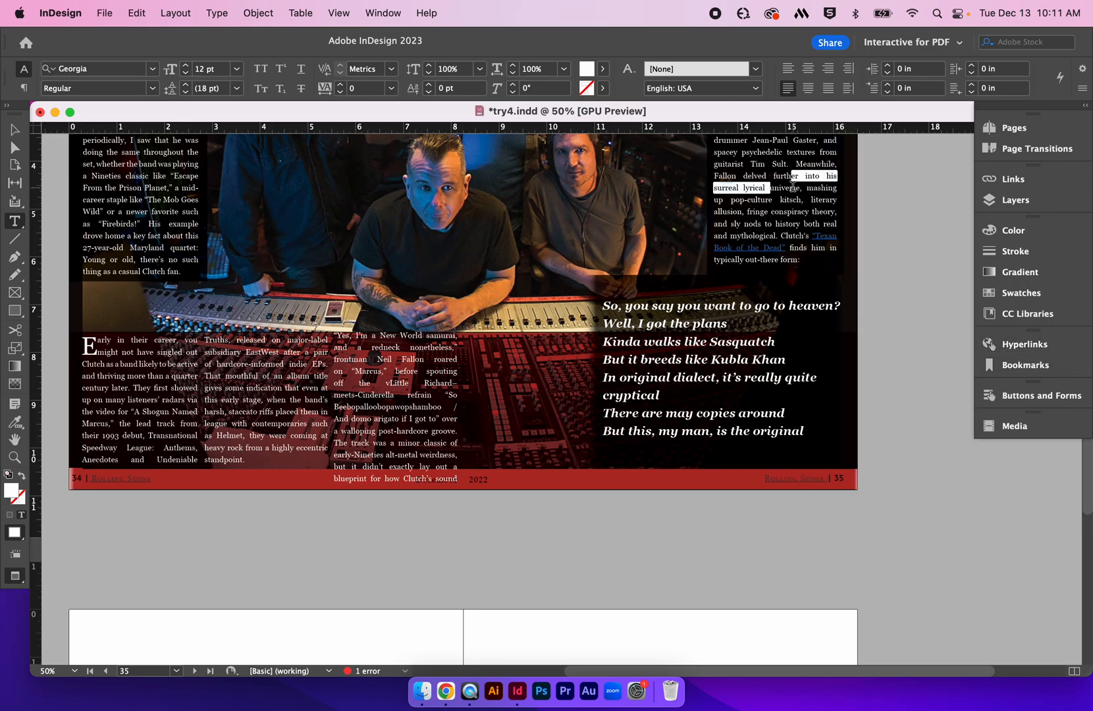
Step: Add a bookmark for the selected text on page 35, keeping its suggested name
{"action": "left_click", "coordinate": [1028, 366]}
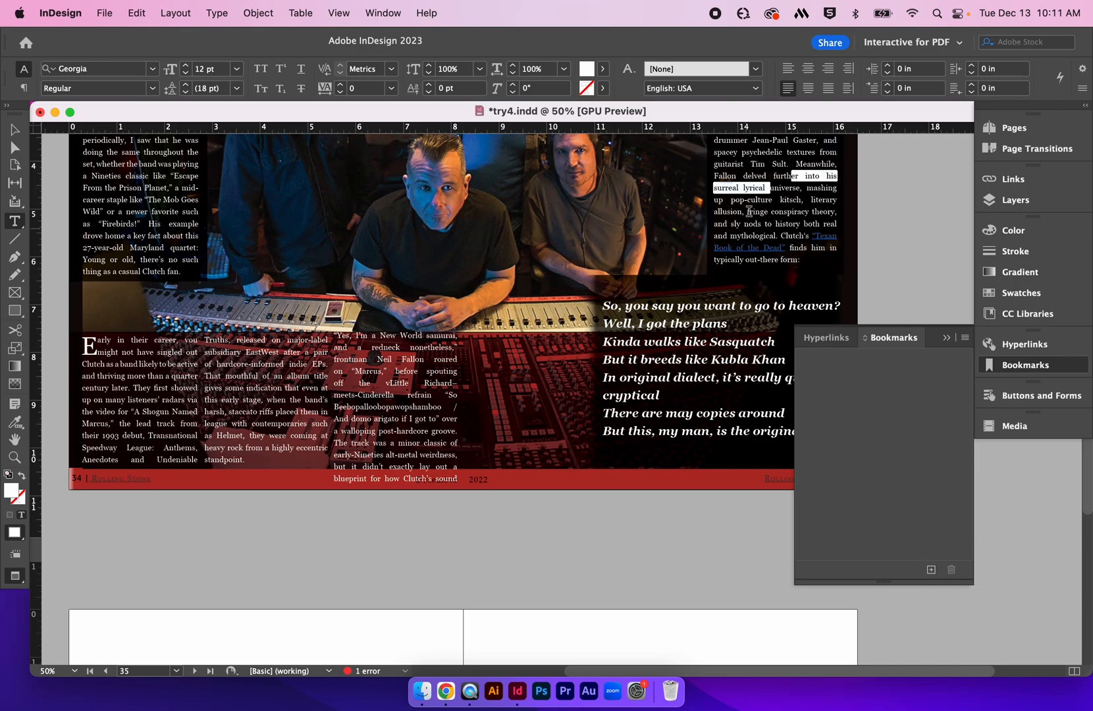
{"action": "left_click", "coordinate": [931, 569]}
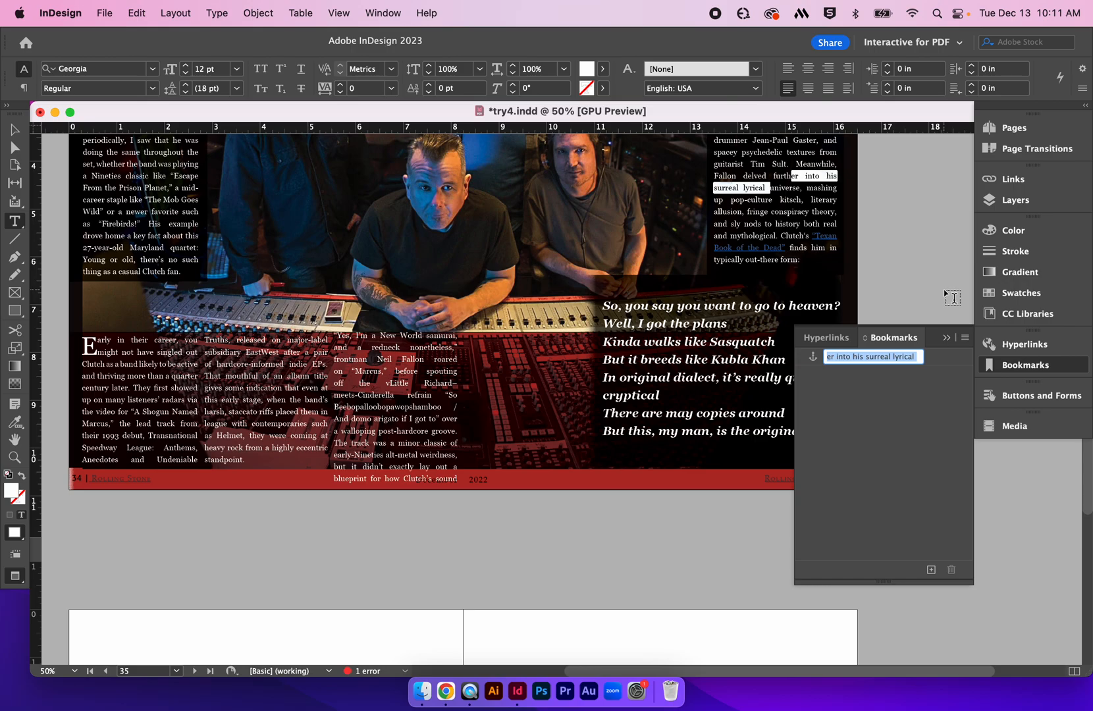
{"action": "left_click", "coordinate": [918, 431]}
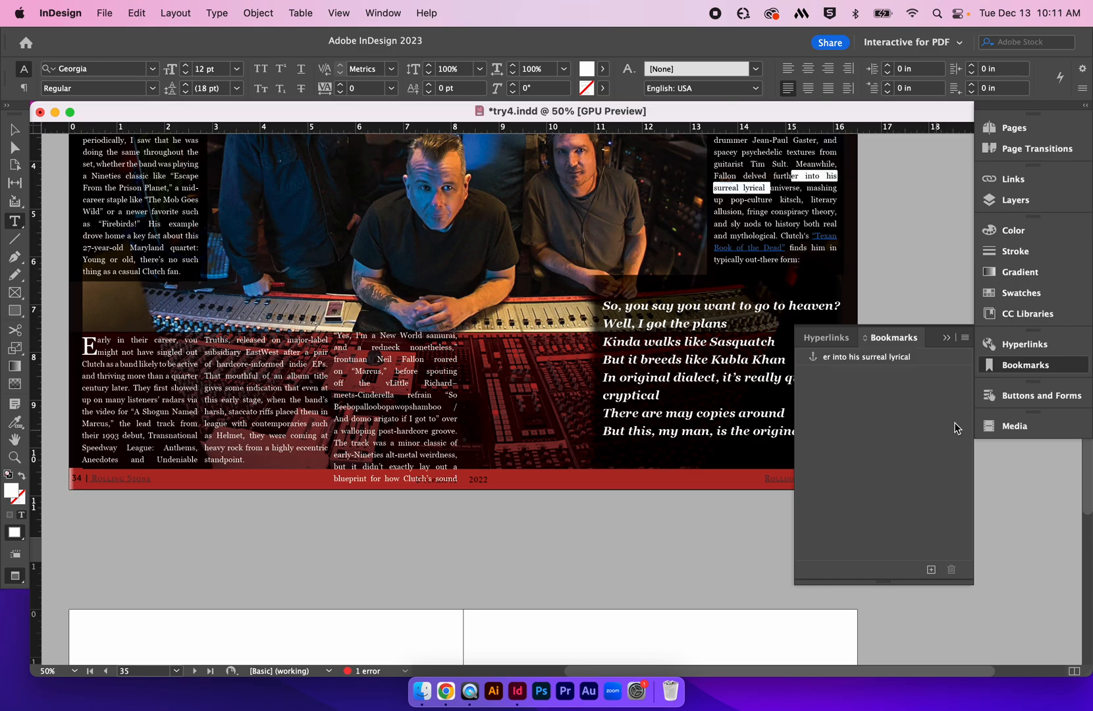
{"action": "left_click", "coordinate": [1031, 366]}
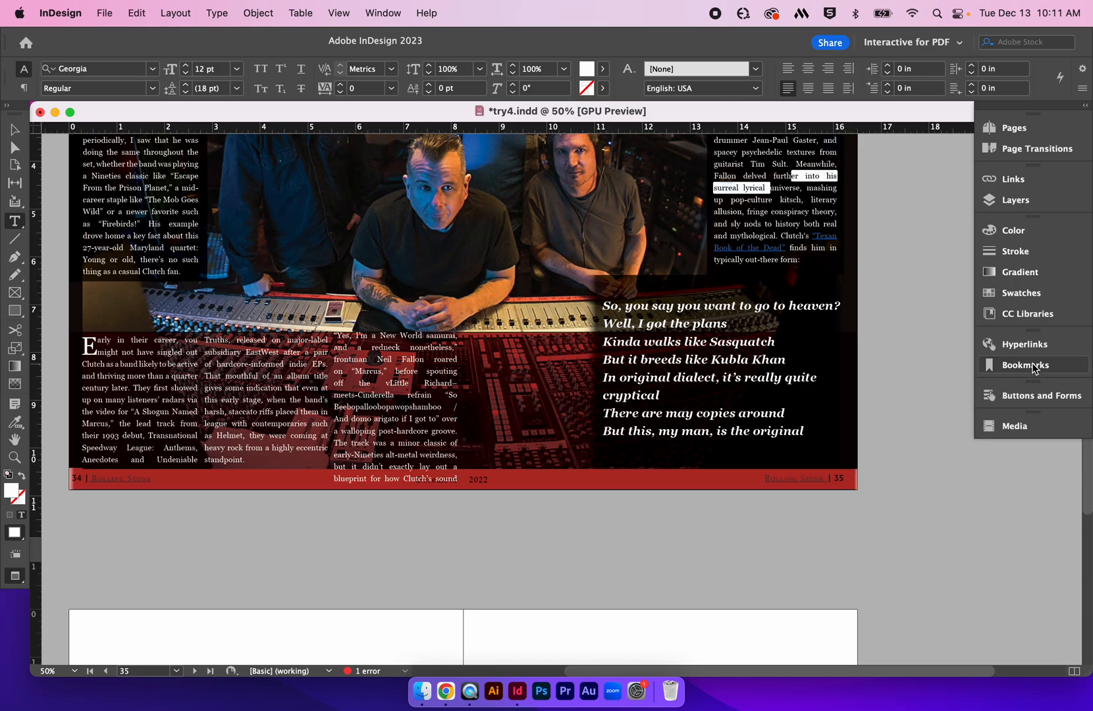
Step: Examine the Buttons and Forms settings and their additional options
{"action": "left_click", "coordinate": [1030, 397]}
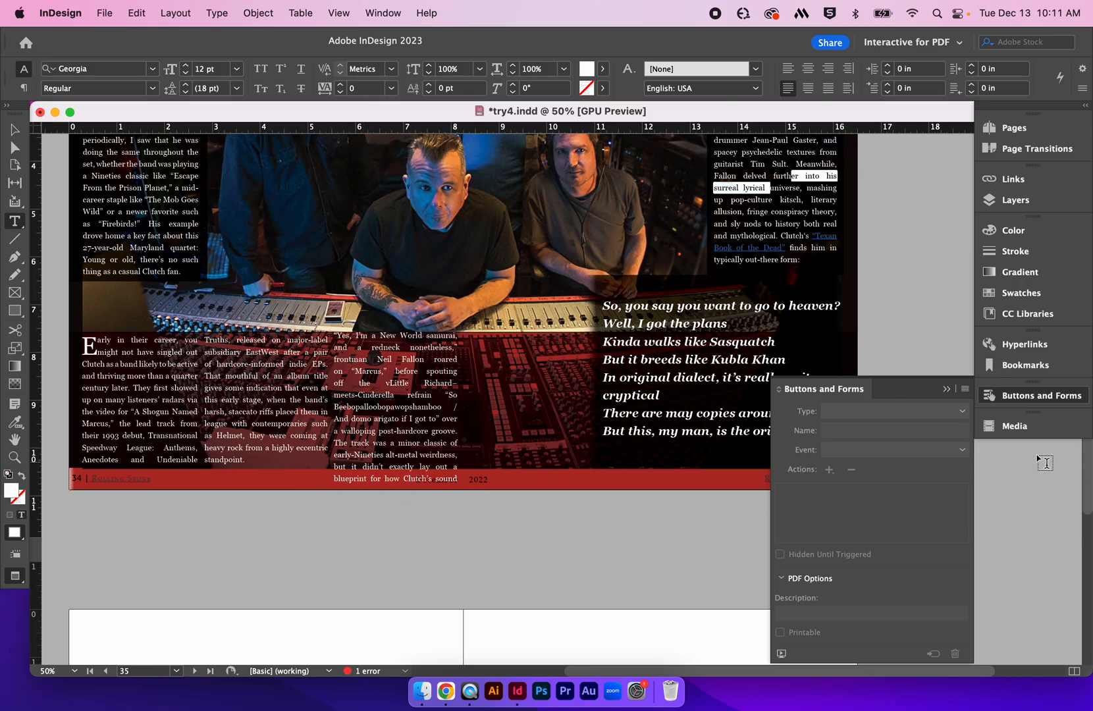
{"action": "left_click", "coordinate": [965, 390]}
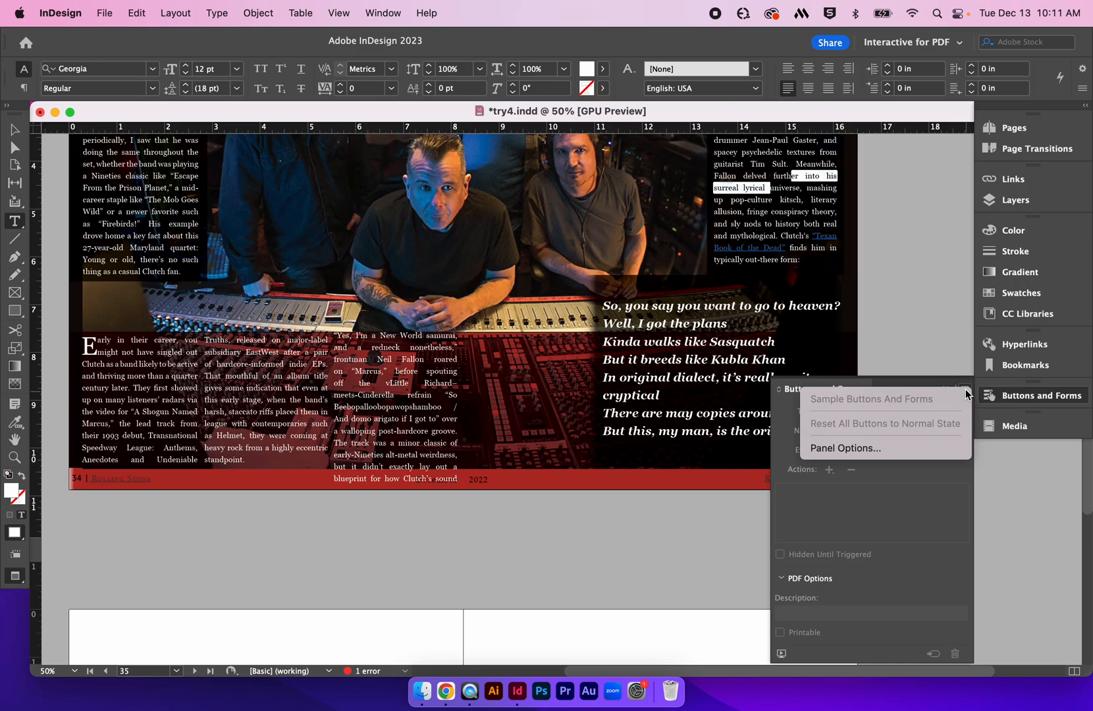
{"action": "left_click", "coordinate": [935, 495]}
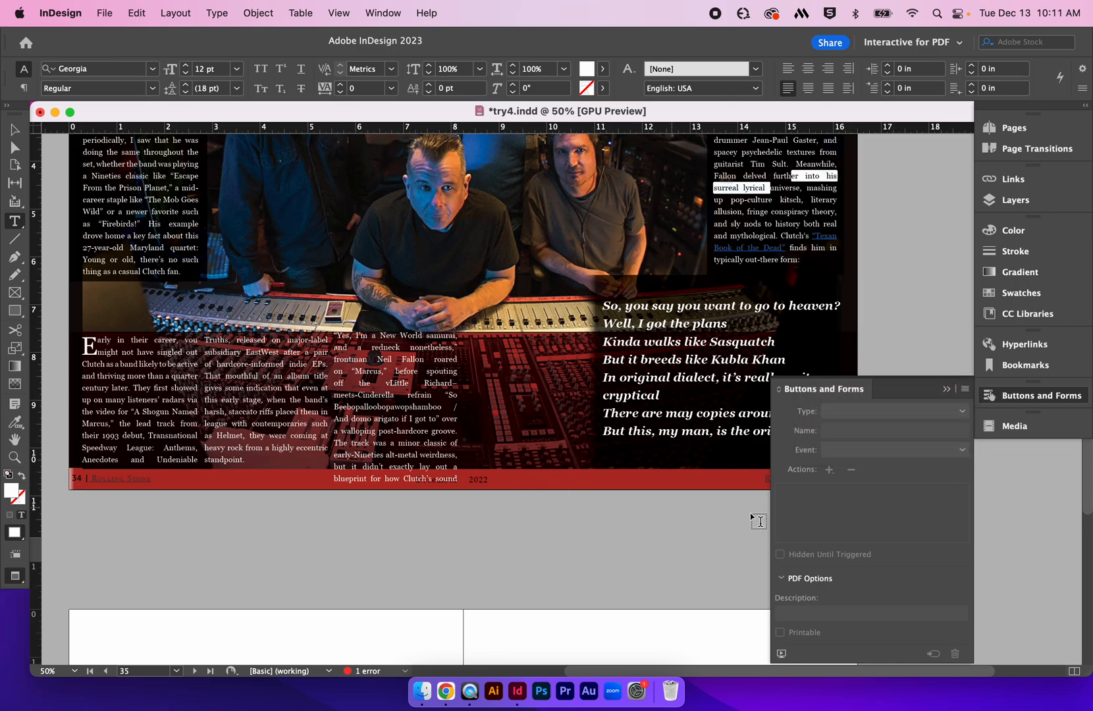
{"action": "left_click", "coordinate": [1037, 395]}
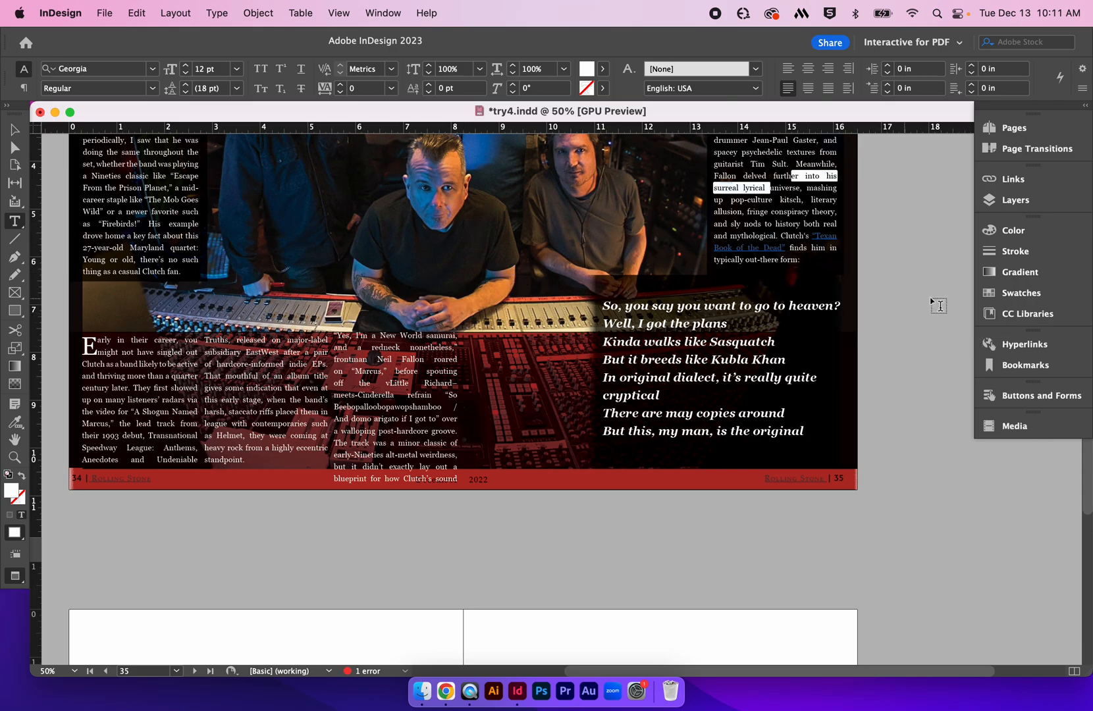
Step: Deselect the text and open the Sample Buttons And Forms library, moving it clear of the spread's centre
{"action": "key", "text": "Escape"}
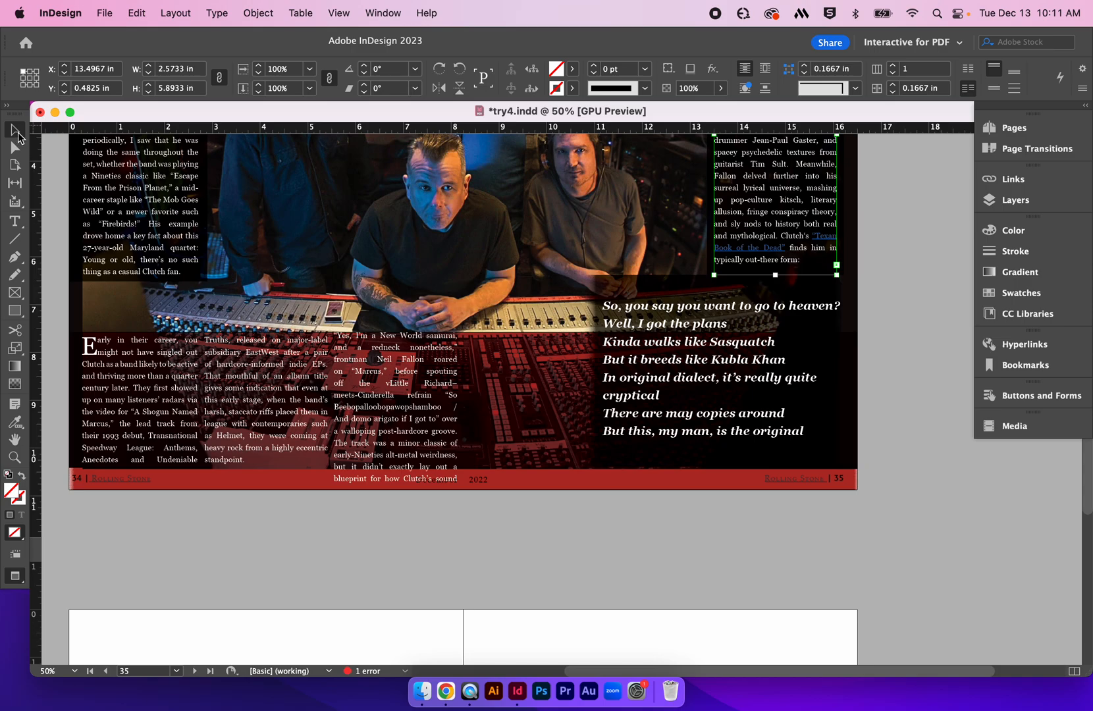
{"action": "left_click", "coordinate": [909, 286]}
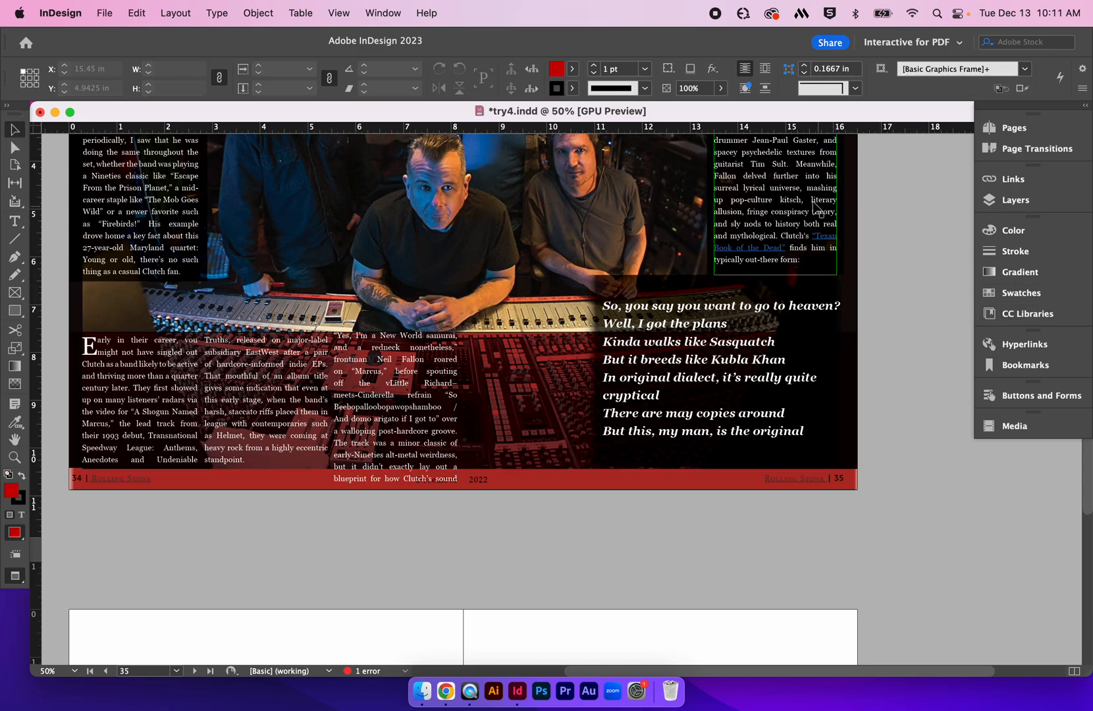
{"action": "left_click", "coordinate": [1034, 397]}
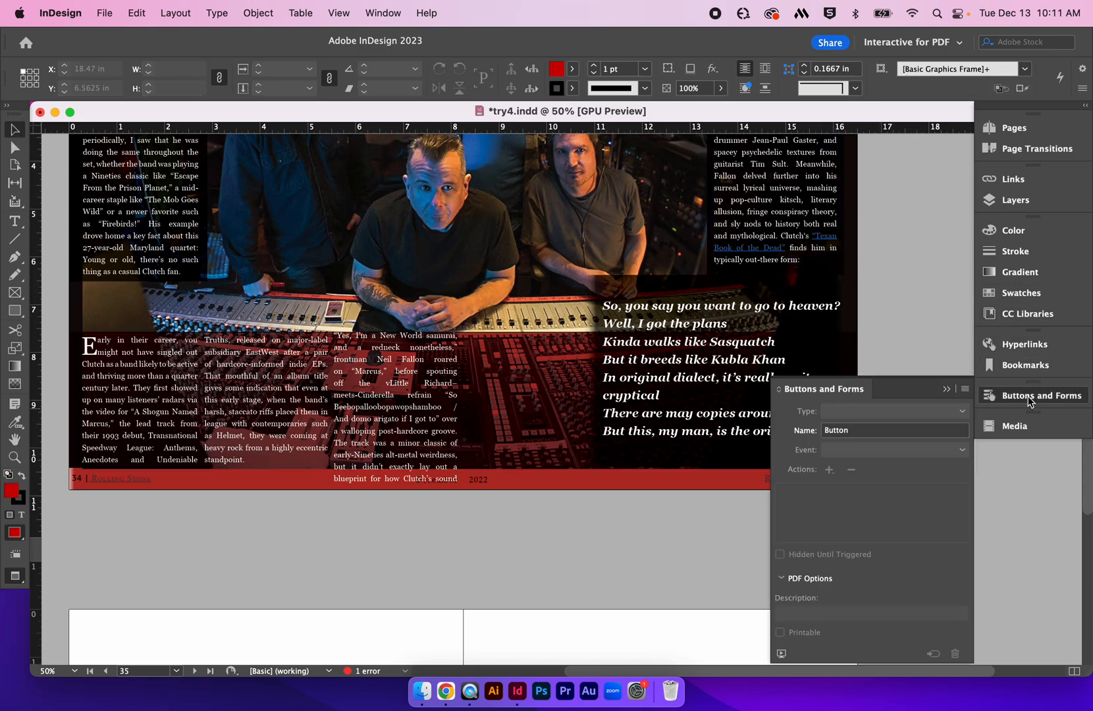
{"action": "left_click", "coordinate": [965, 390]}
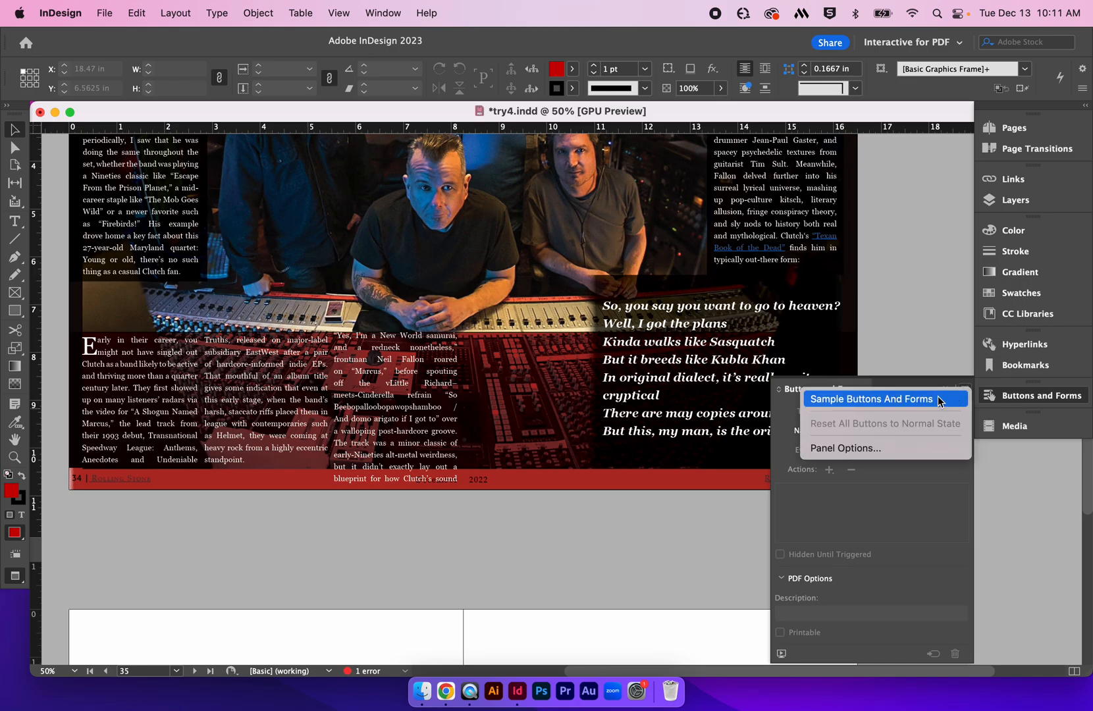
{"action": "left_click", "coordinate": [923, 400]}
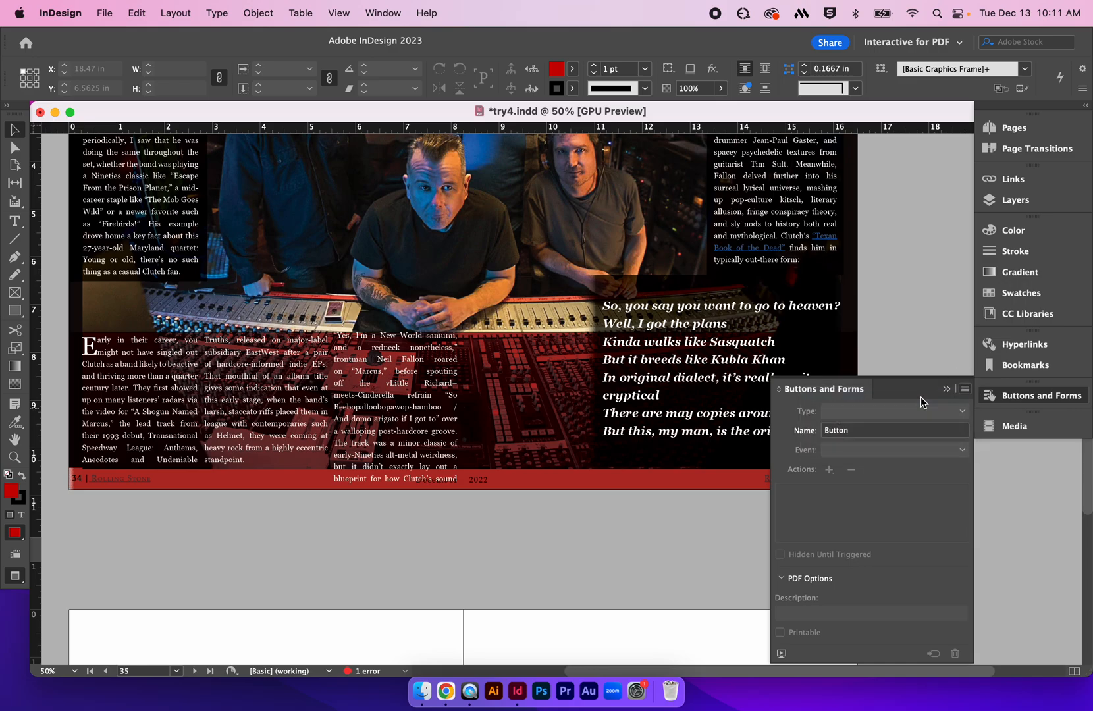
{"action": "left_click_drag", "start_coordinate": [596, 253], "coordinate": [990, 75]}
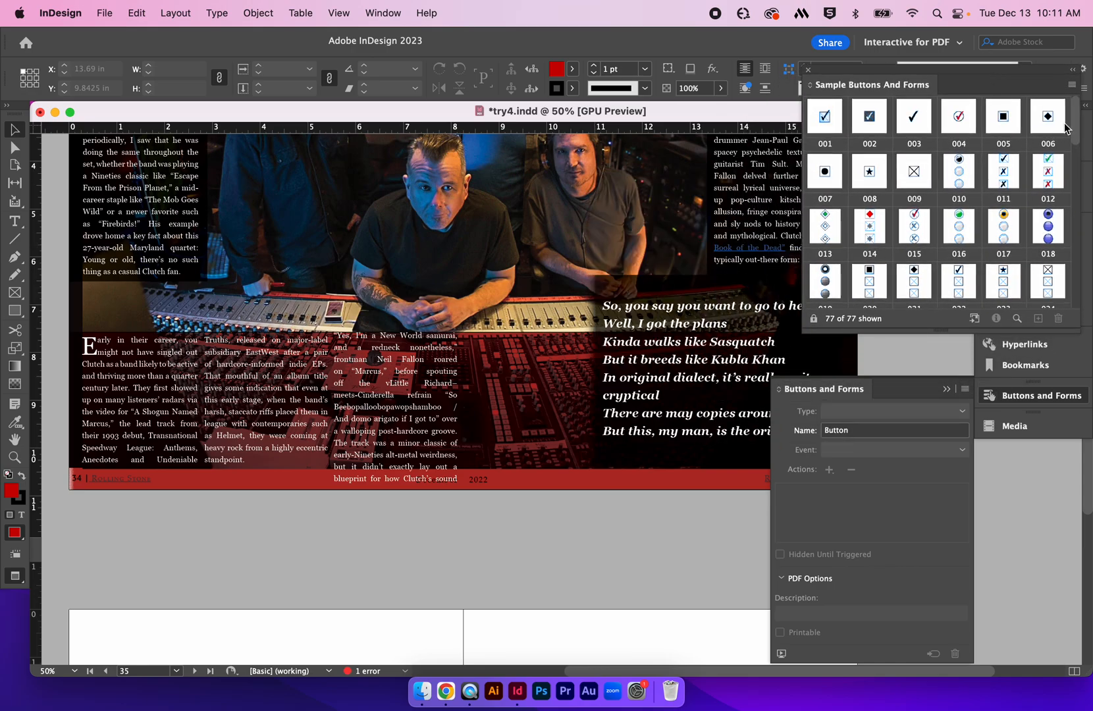
Step: Place black arrow button 151 from the sample library in page 34's red footer, enlarging it to about 0.68 by 0.65 in
{"action": "left_click_drag", "start_coordinate": [1076, 123], "coordinate": [1054, 299]}
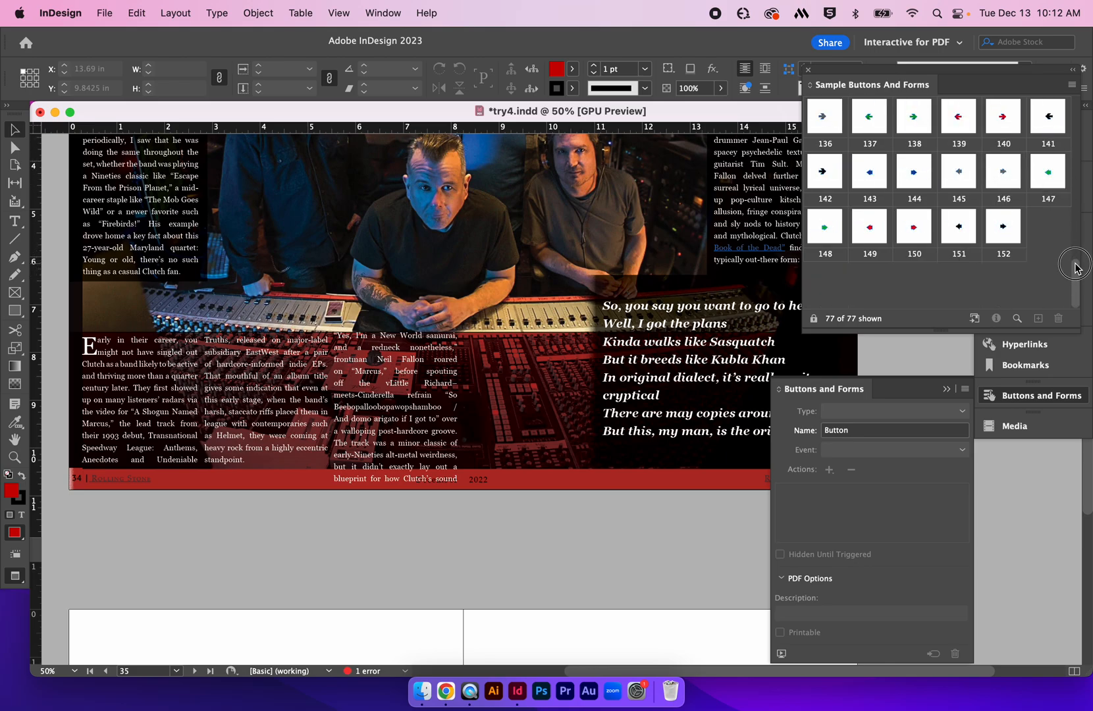
{"action": "scroll", "coordinate": [1063, 251], "scroll_direction": "up", "scroll_amount": 3}
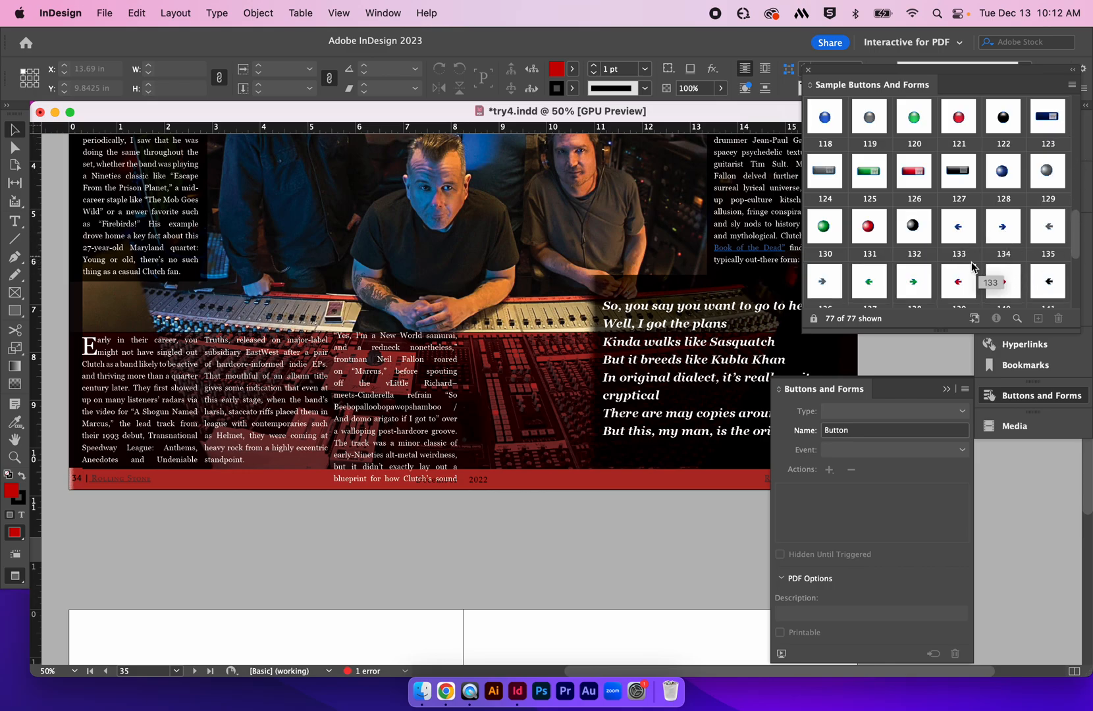
{"action": "left_click_drag", "start_coordinate": [1079, 226], "coordinate": [1075, 288]}
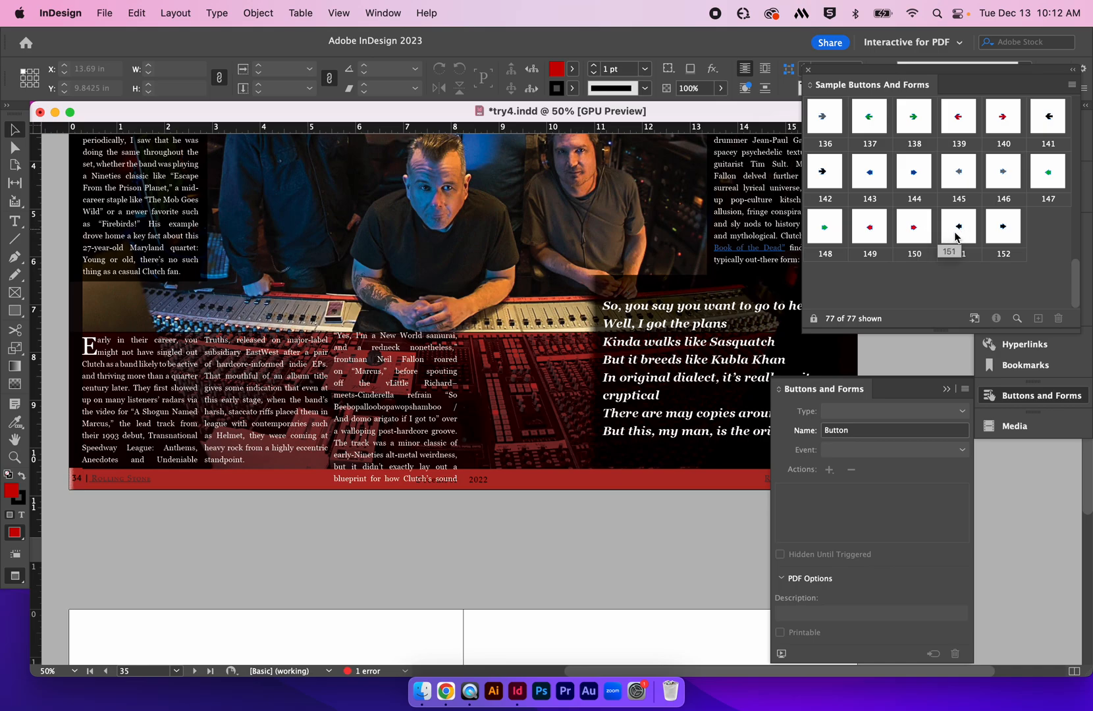
{"action": "left_click_drag", "start_coordinate": [961, 233], "coordinate": [441, 542]}
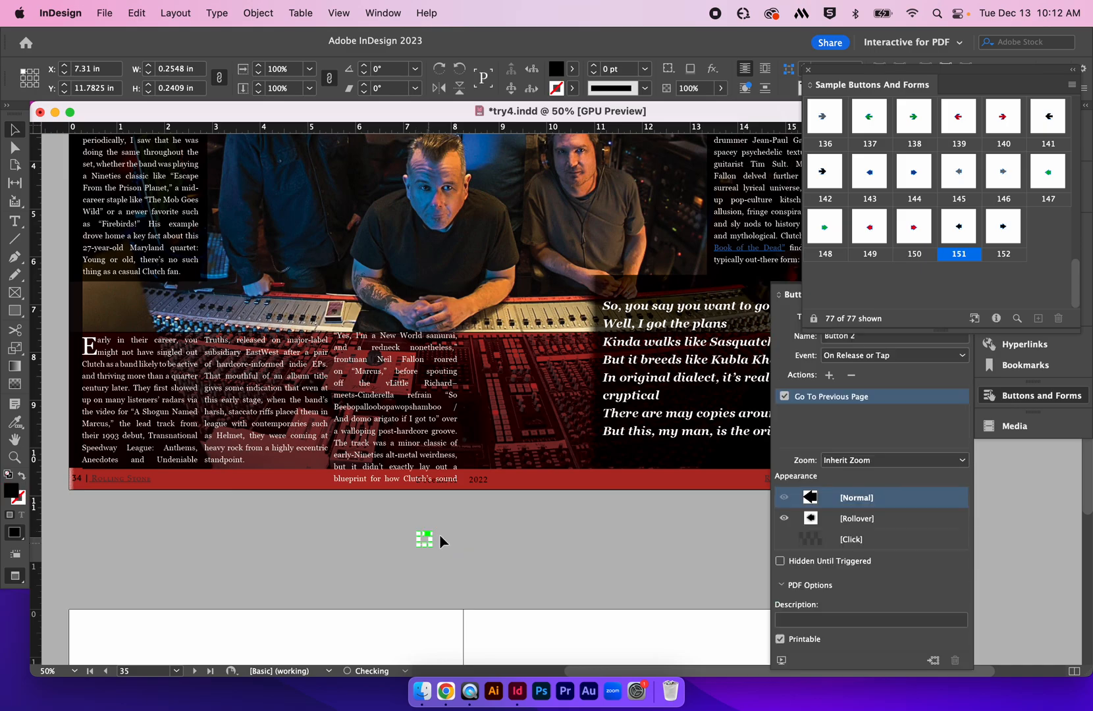
{"action": "left_click_drag", "start_coordinate": [434, 529], "coordinate": [261, 481]}
{"action": "left_click", "coordinate": [307, 544]}
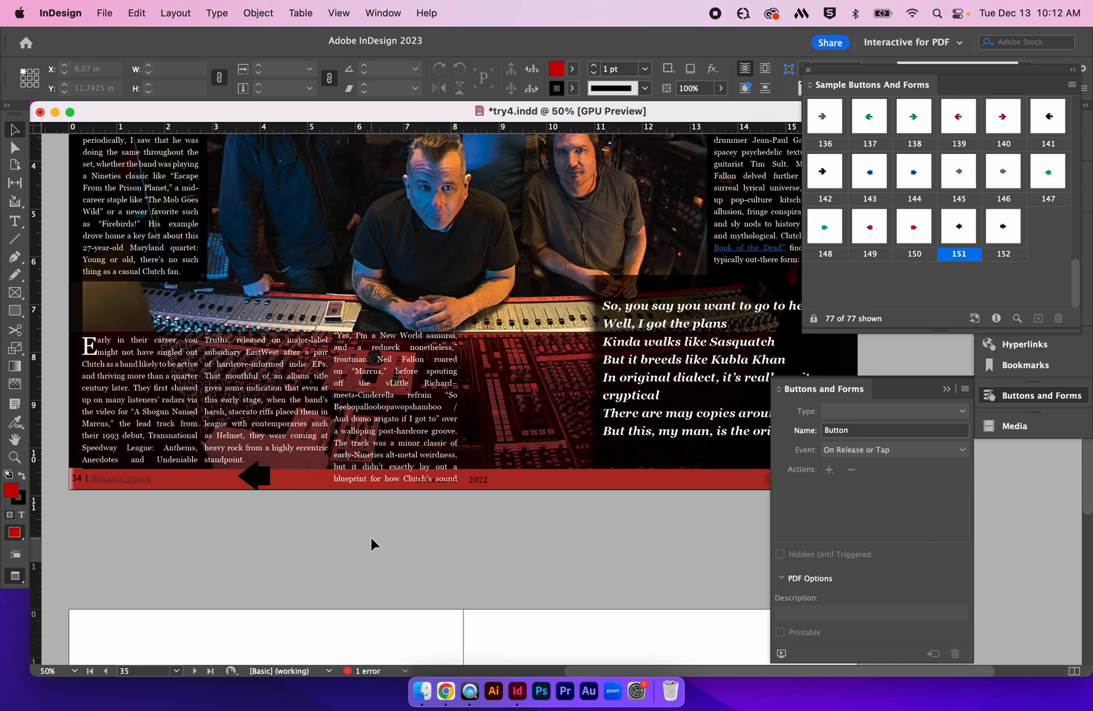
Step: Shrink the arrow button to about 0.38 by 0.38 in and move it right beside page 34's Rolling Stone footer text
{"action": "key", "text": "super+1"}
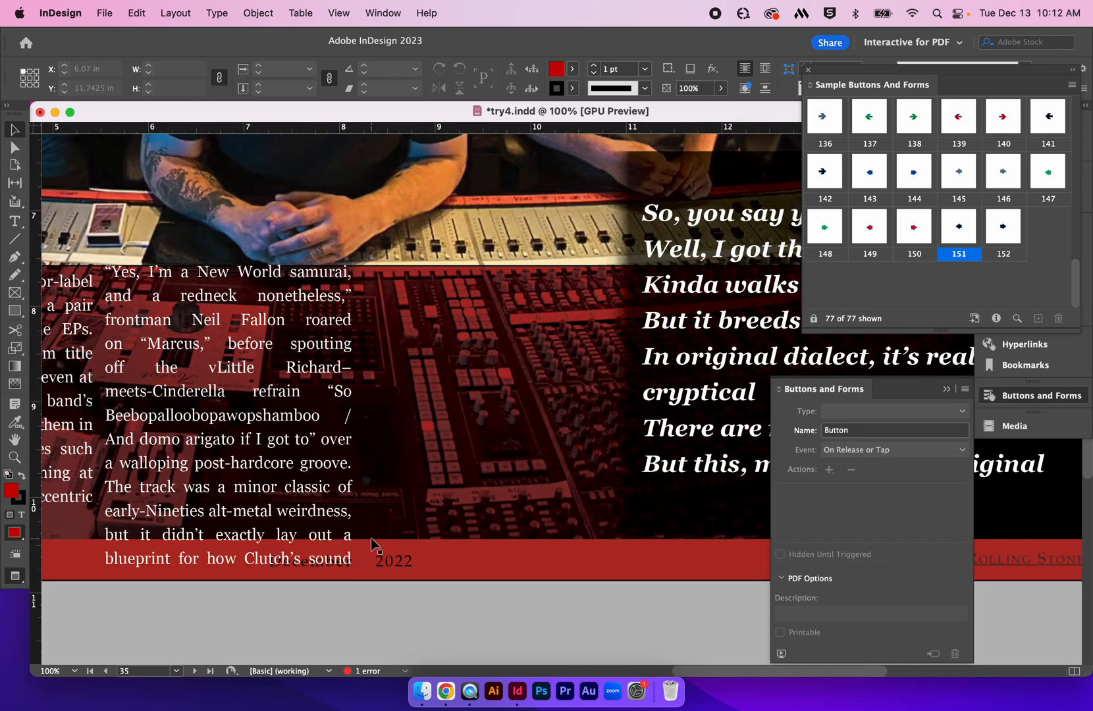
{"action": "left_click_drag", "start_coordinate": [383, 542], "coordinate": [498, 528]}
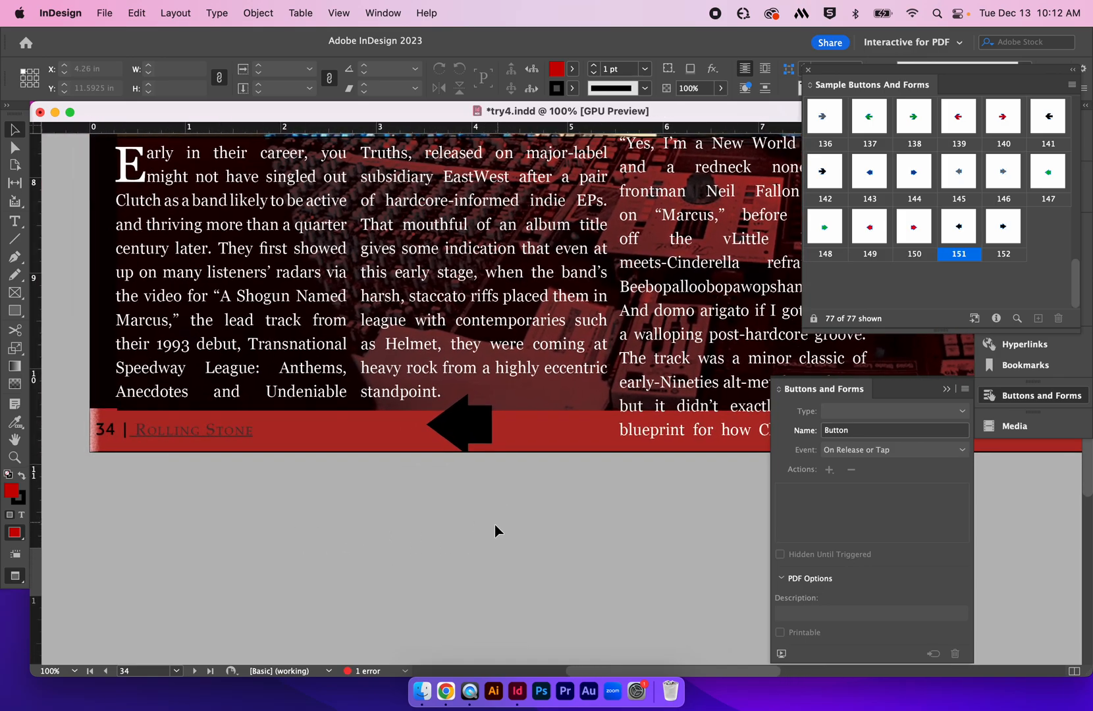
{"action": "left_click", "coordinate": [459, 449]}
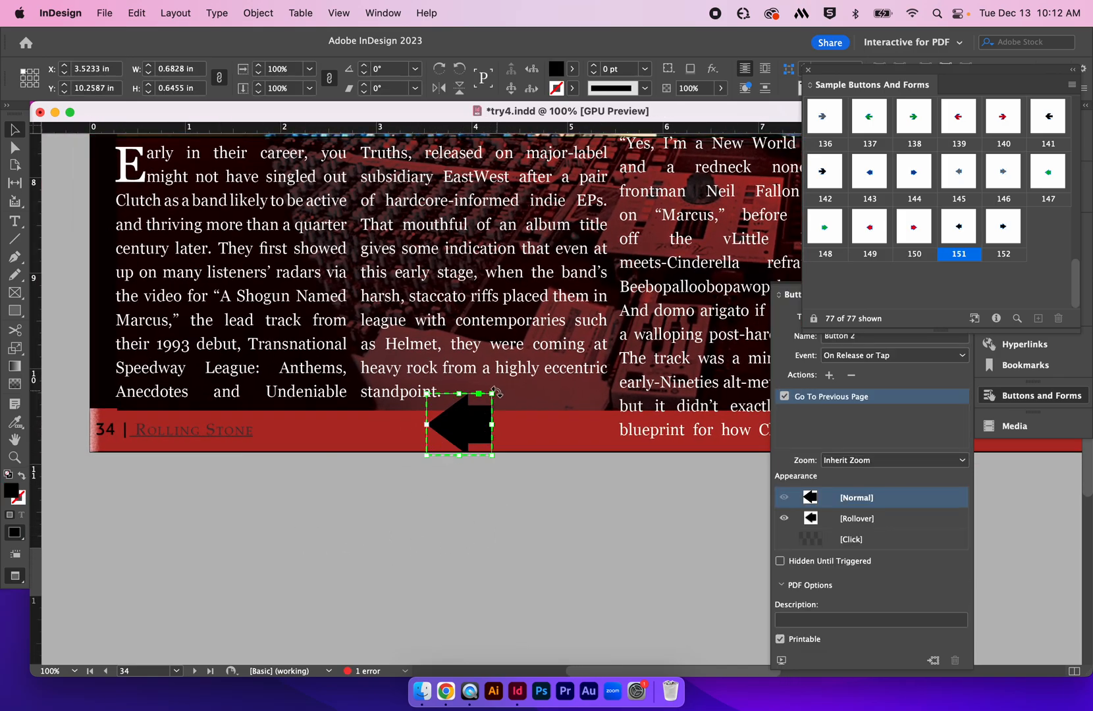
{"action": "left_click_drag", "start_coordinate": [493, 394], "coordinate": [467, 421]}
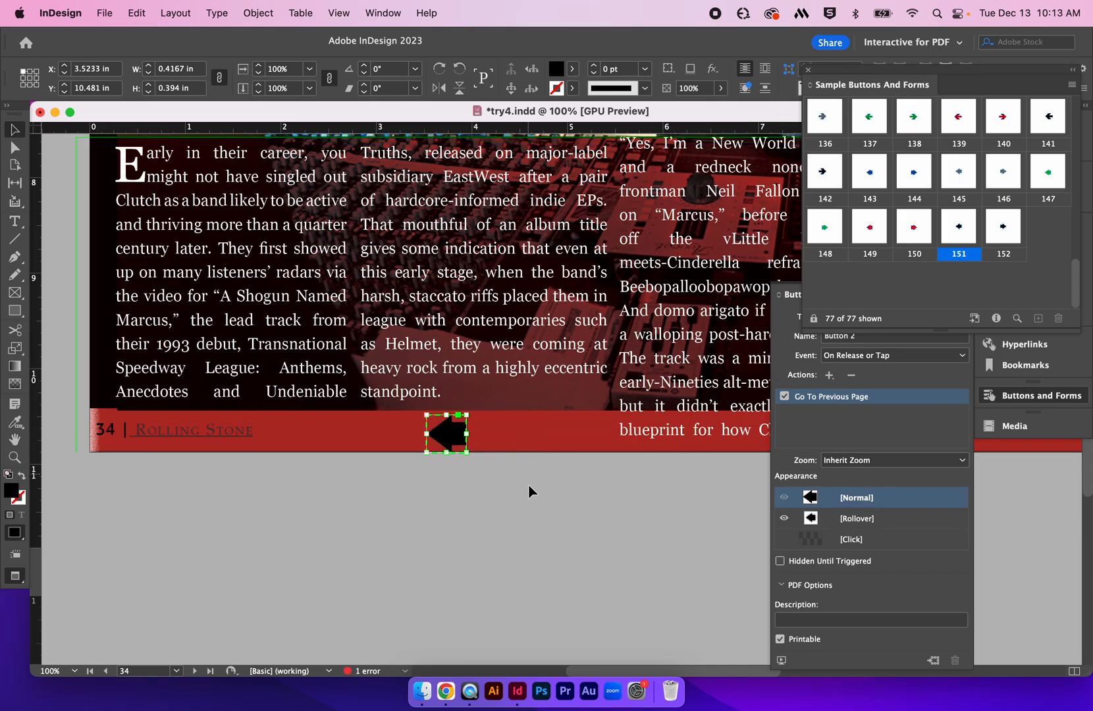
{"action": "scroll", "coordinate": [526, 488], "scroll_direction": "right", "scroll_amount": 1}
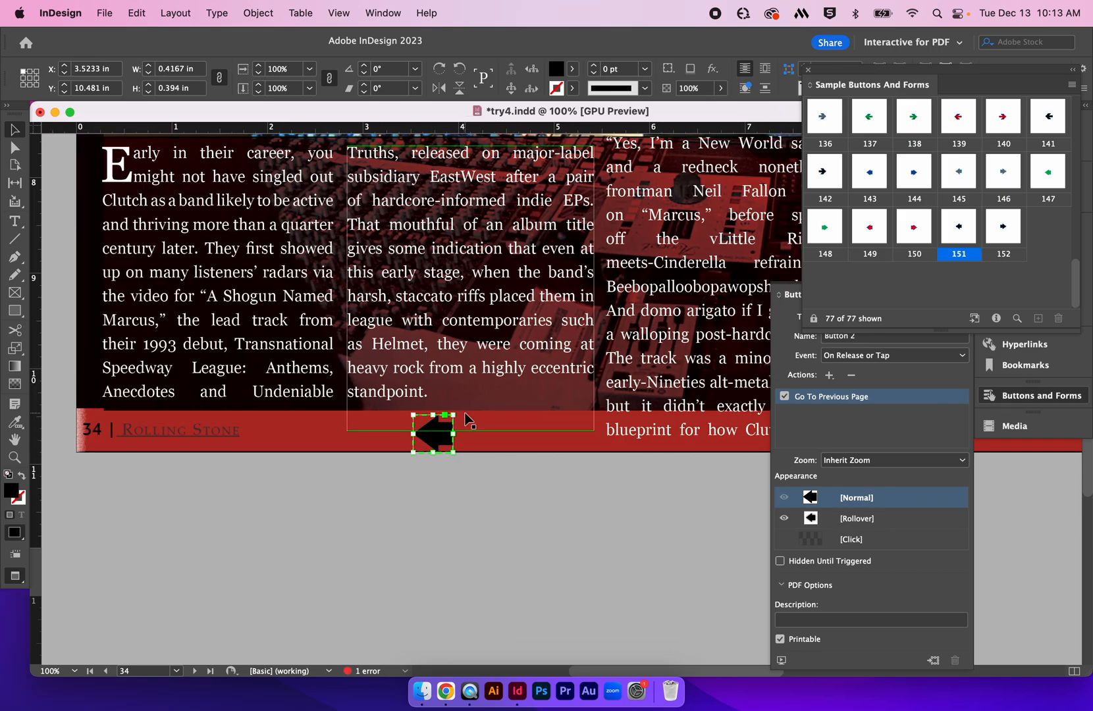
{"action": "left_click_drag", "start_coordinate": [454, 415], "coordinate": [272, 449]}
{"action": "left_click", "coordinate": [530, 508]}
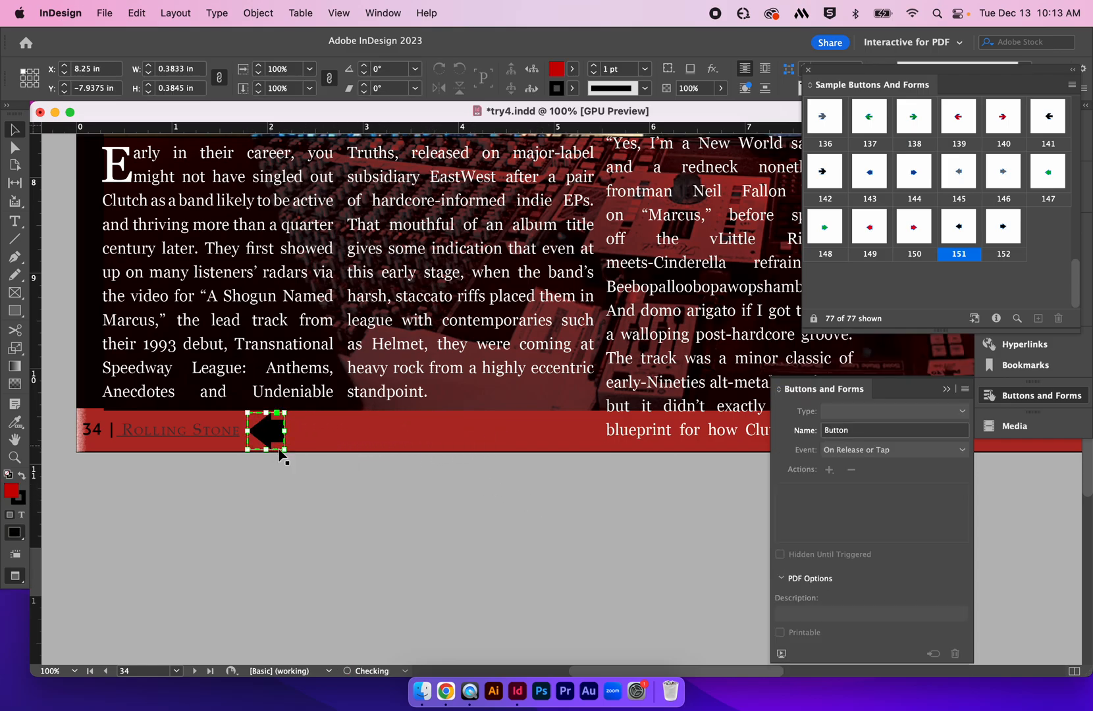
Step: Review the footer arrow button's action settings, and close the Buttons and Forms settings and the sample library
{"action": "left_click", "coordinate": [396, 452]}
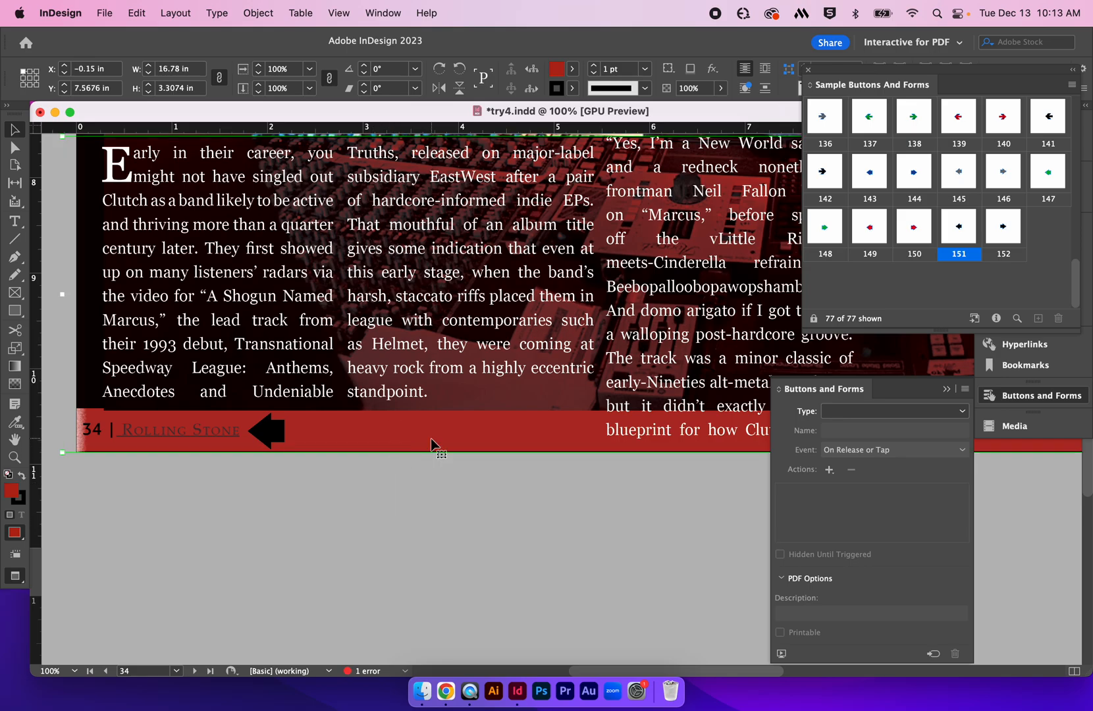
{"action": "left_click", "coordinate": [258, 431]}
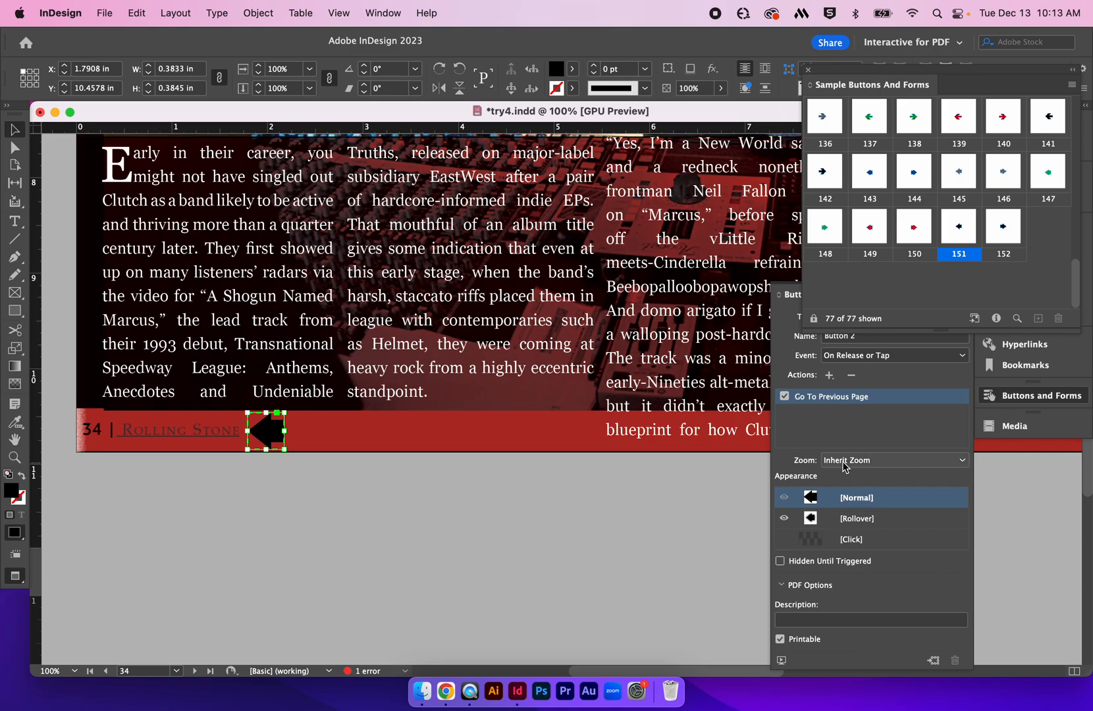
{"action": "left_click", "coordinate": [1057, 402]}
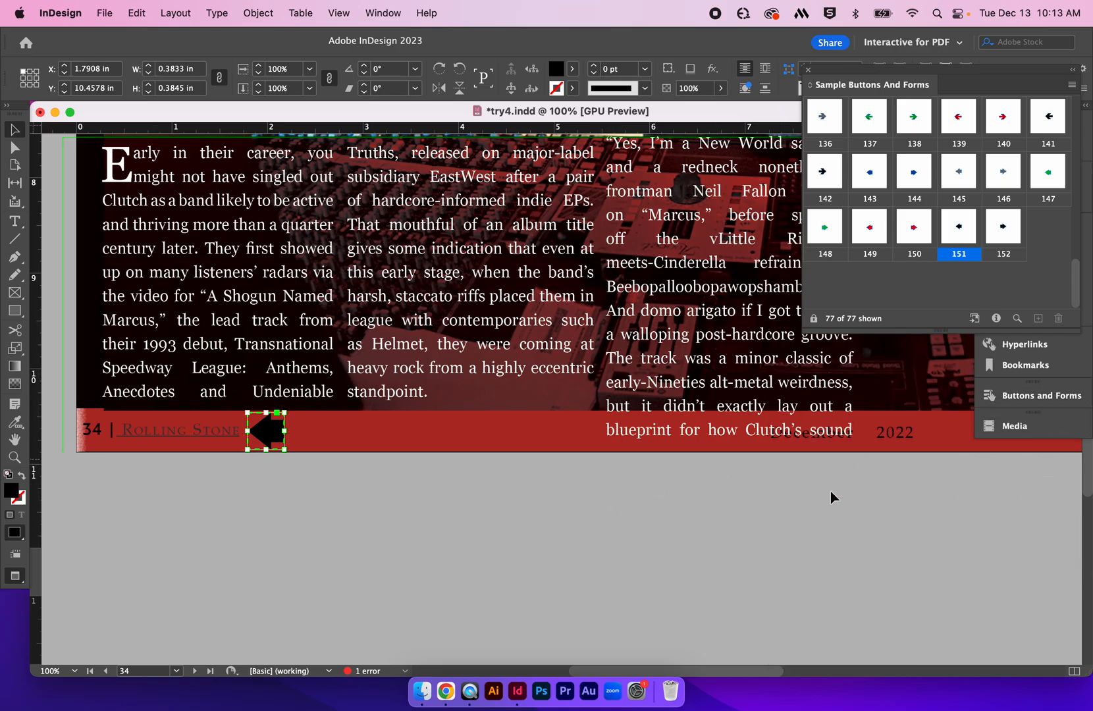
{"action": "left_click", "coordinate": [809, 69]}
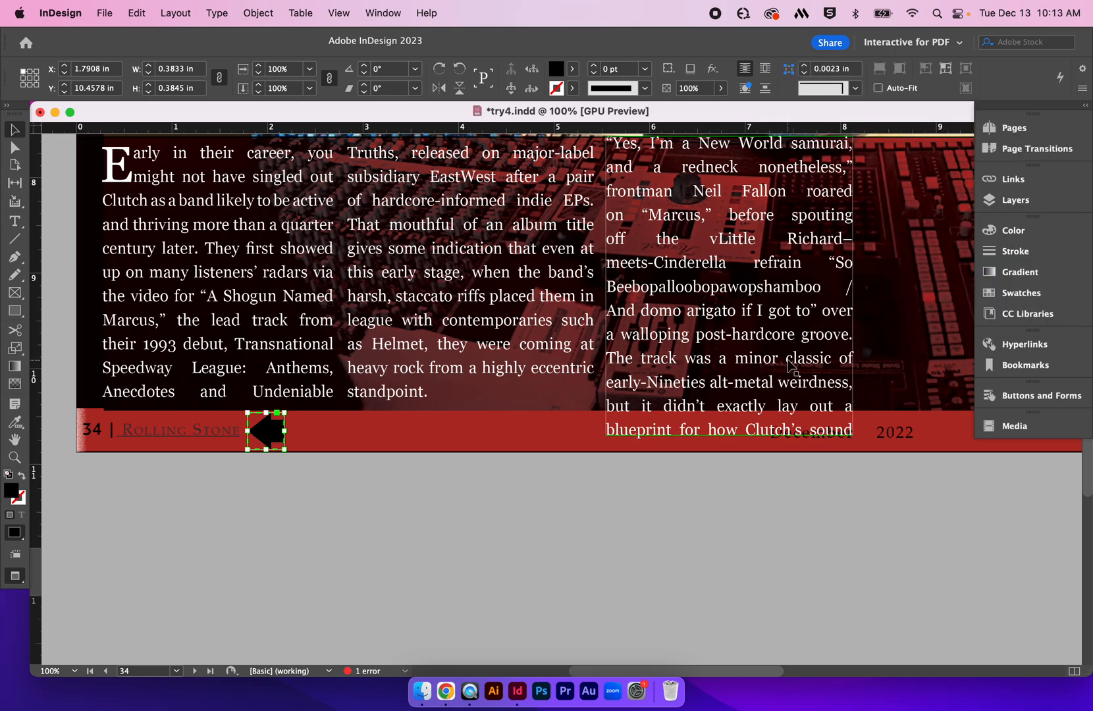
{"action": "left_click", "coordinate": [799, 523]}
Step: Copy the arrow button in page 34's footer
{"action": "key", "text": "super+minus"}
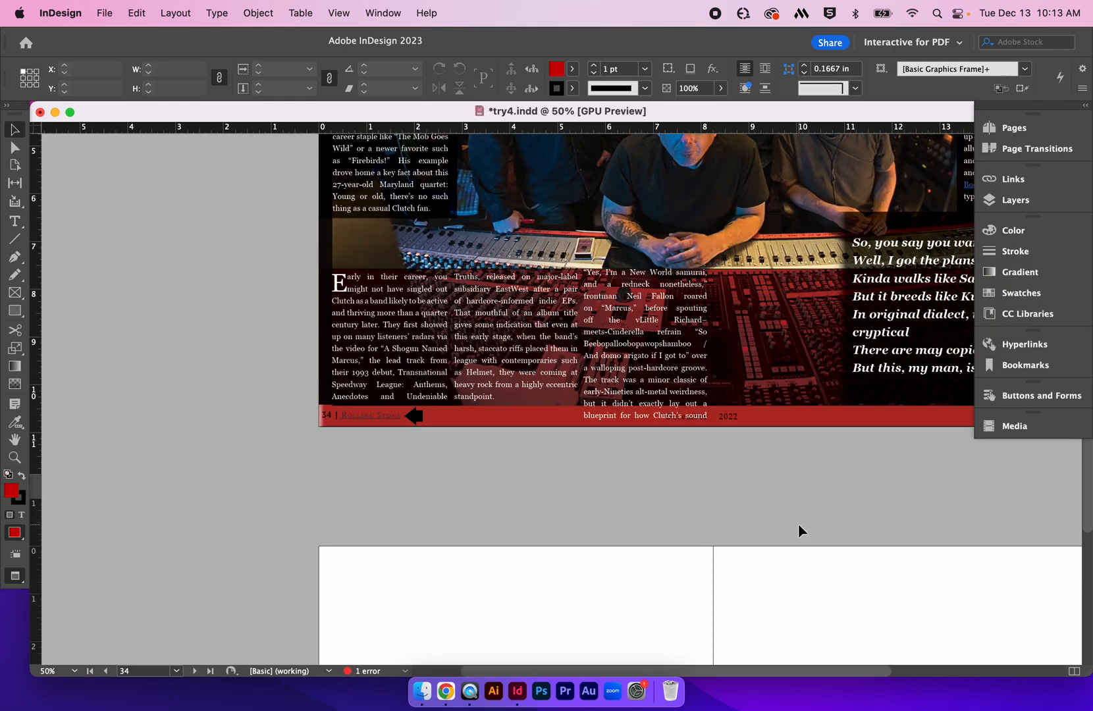
{"action": "scroll", "coordinate": [799, 501], "scroll_direction": "up", "scroll_amount": 3}
{"action": "scroll", "coordinate": [799, 501], "scroll_direction": "left", "scroll_amount": 3}
{"action": "scroll", "coordinate": [781, 488], "scroll_direction": "down", "scroll_amount": 3}
{"action": "scroll", "coordinate": [776, 488], "scroll_direction": "right", "scroll_amount": 2}
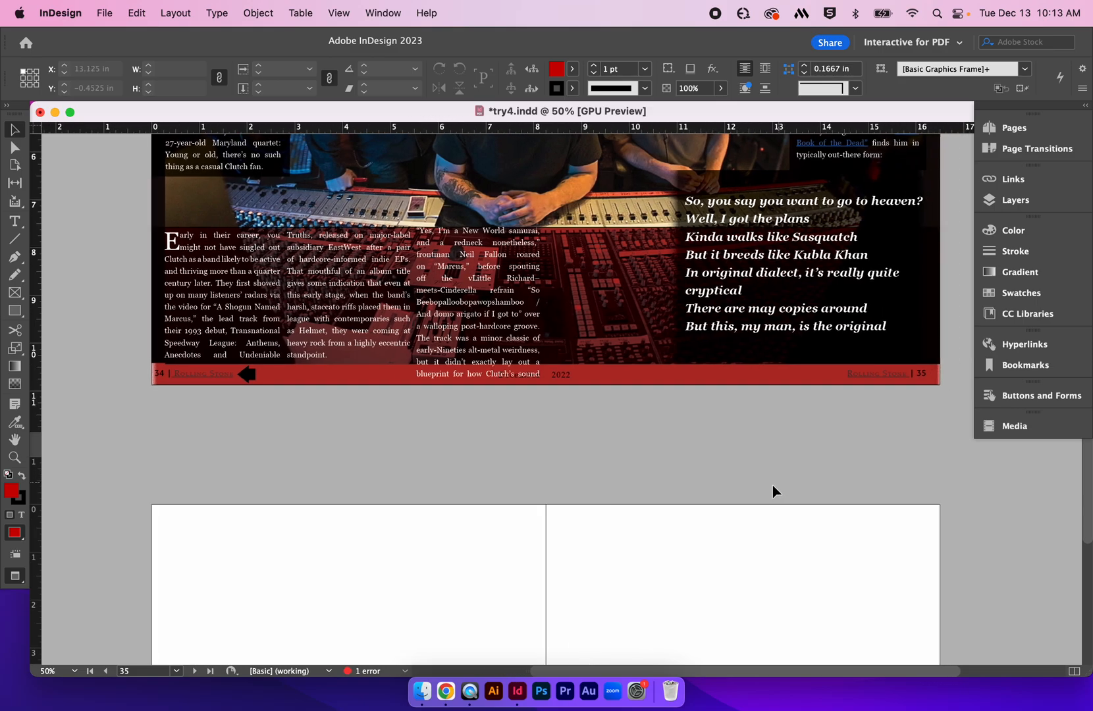
{"action": "left_click", "coordinate": [249, 376]}
{"action": "left_click", "coordinate": [249, 376]}
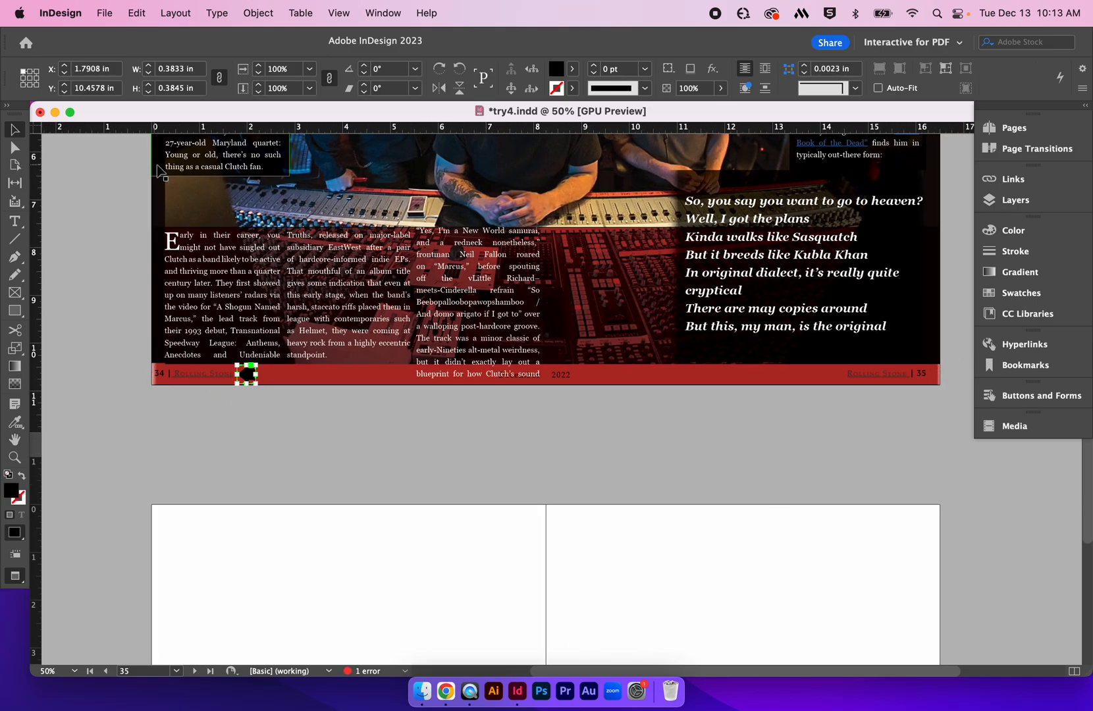
{"action": "left_click", "coordinate": [133, 14]}
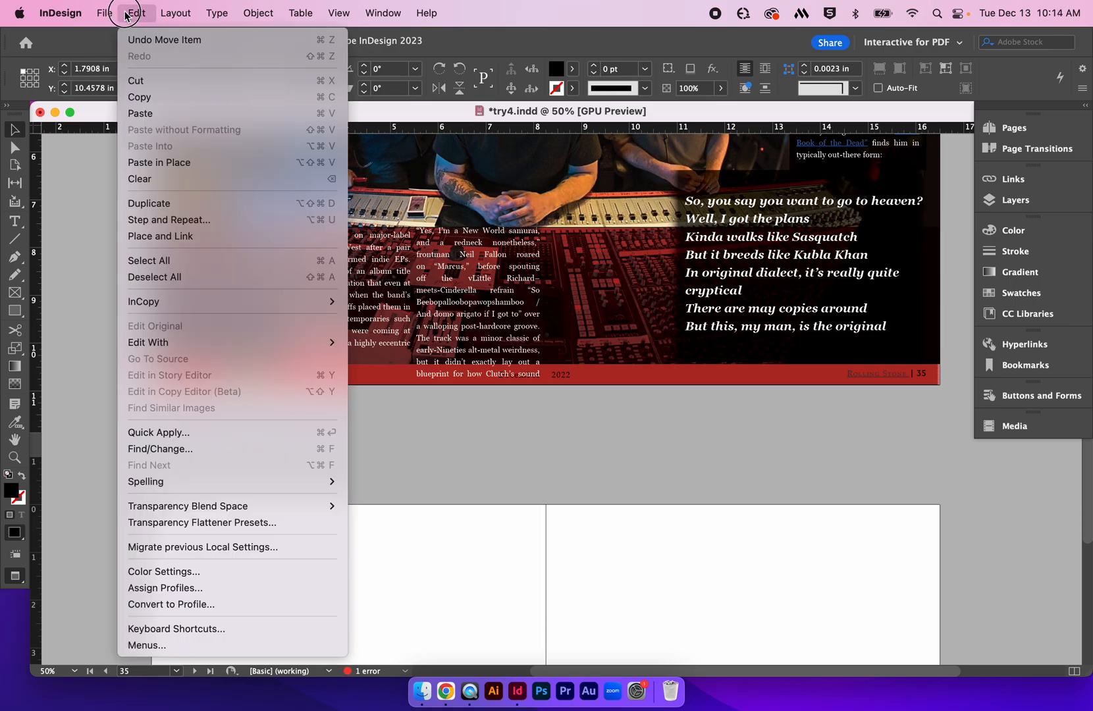
{"action": "left_click", "coordinate": [145, 102]}
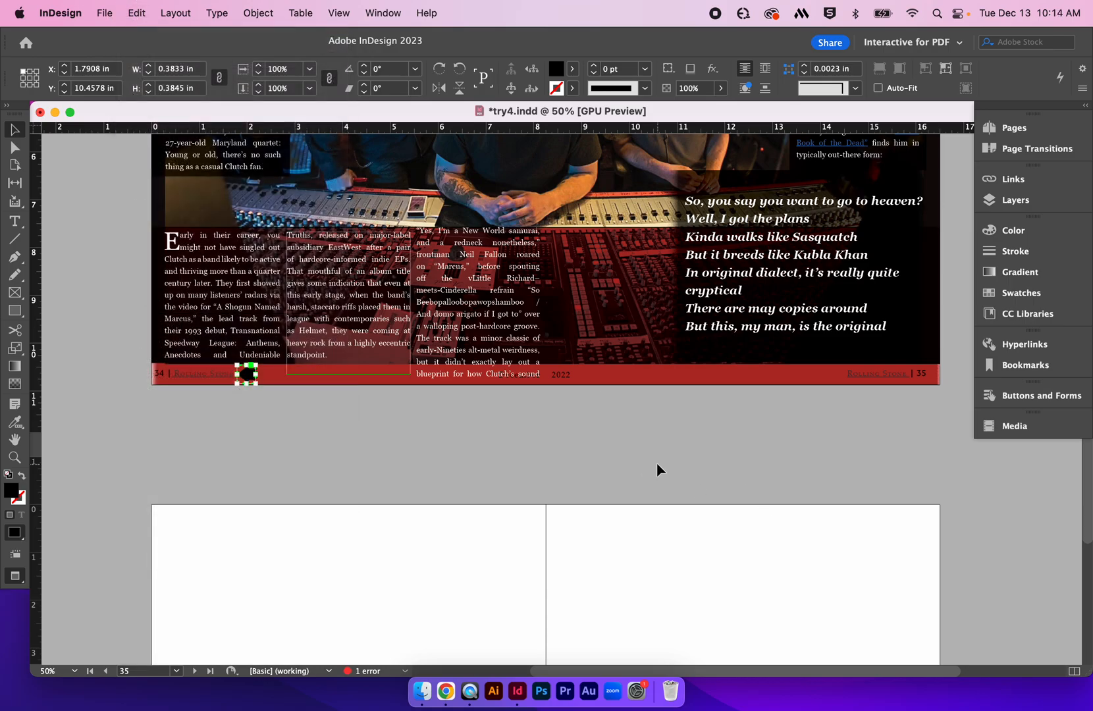
Step: Paste the copied arrow button in place in the footer of page 36
{"action": "scroll", "coordinate": [658, 463], "scroll_direction": "down", "scroll_amount": 8}
{"action": "scroll", "coordinate": [658, 461], "scroll_direction": "up", "scroll_amount": 2}
{"action": "left_click", "coordinate": [261, 420]}
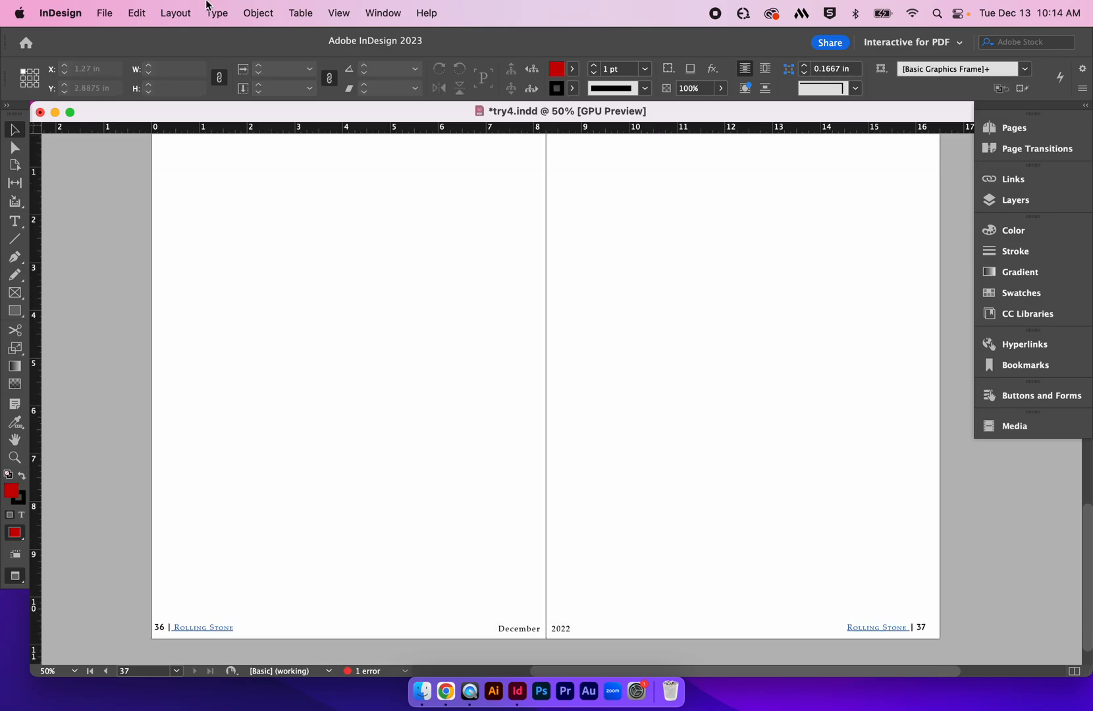
{"action": "left_click", "coordinate": [145, 15]}
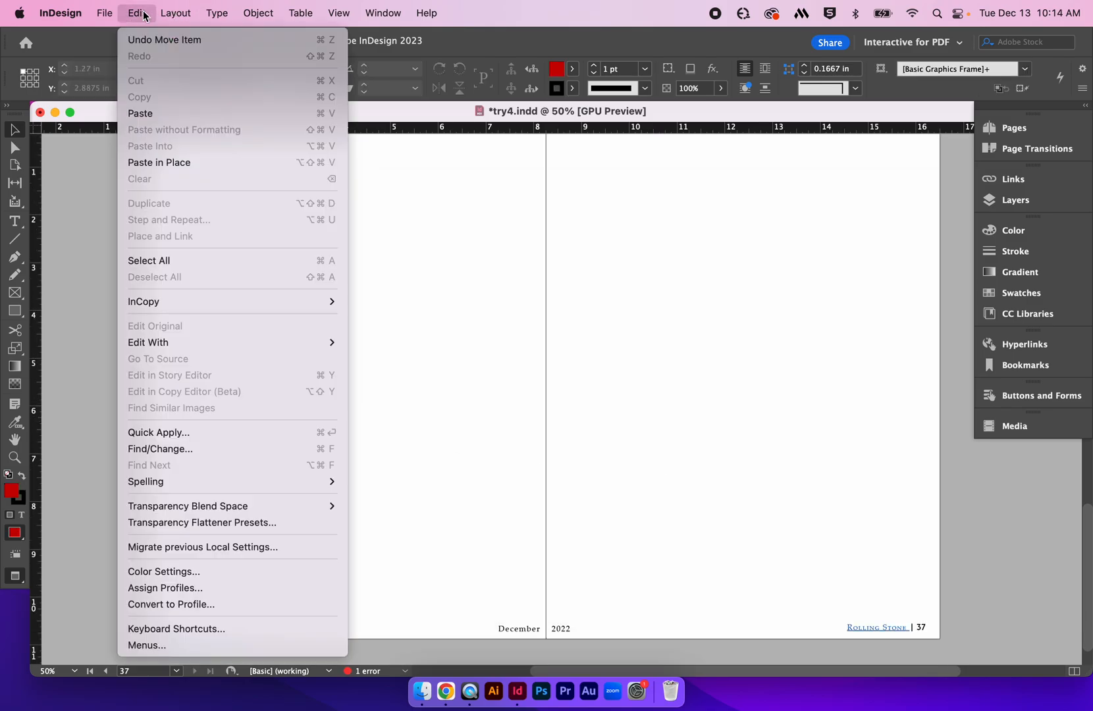
{"action": "left_click", "coordinate": [169, 162]}
{"action": "left_click", "coordinate": [130, 411]}
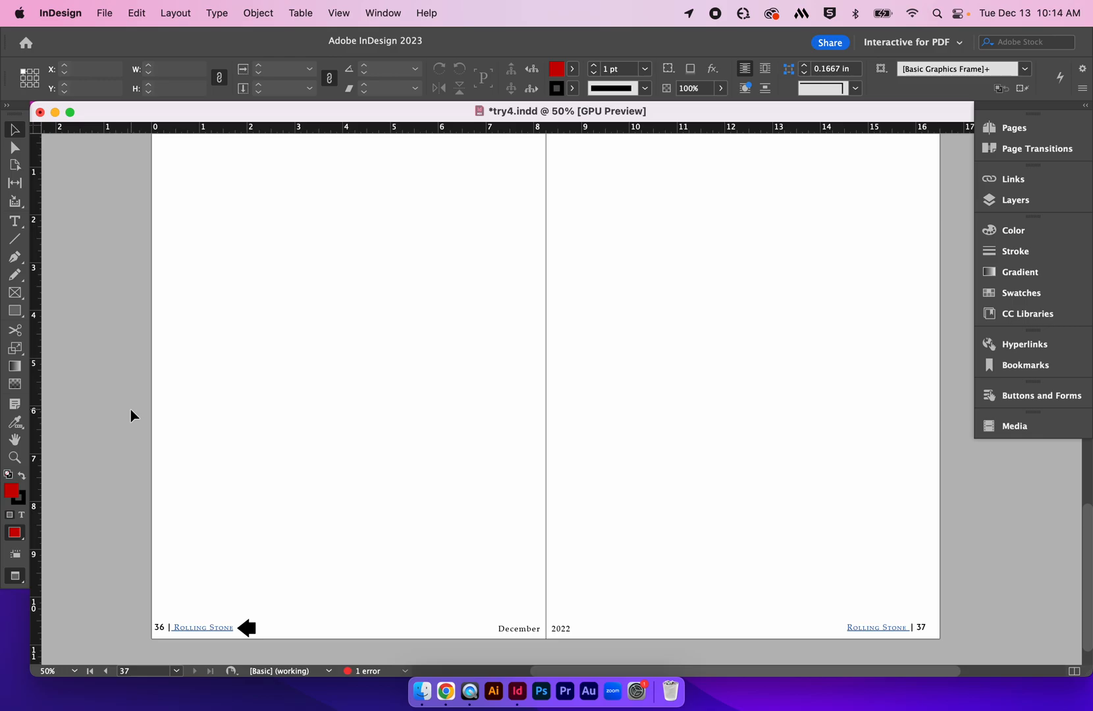
Step: Return to the pages 32–33 spread and examine the export formats, selecting Adobe PDF (Interactive) before cancelling the export
{"action": "scroll", "coordinate": [231, 354], "scroll_direction": "up", "scroll_amount": 10}
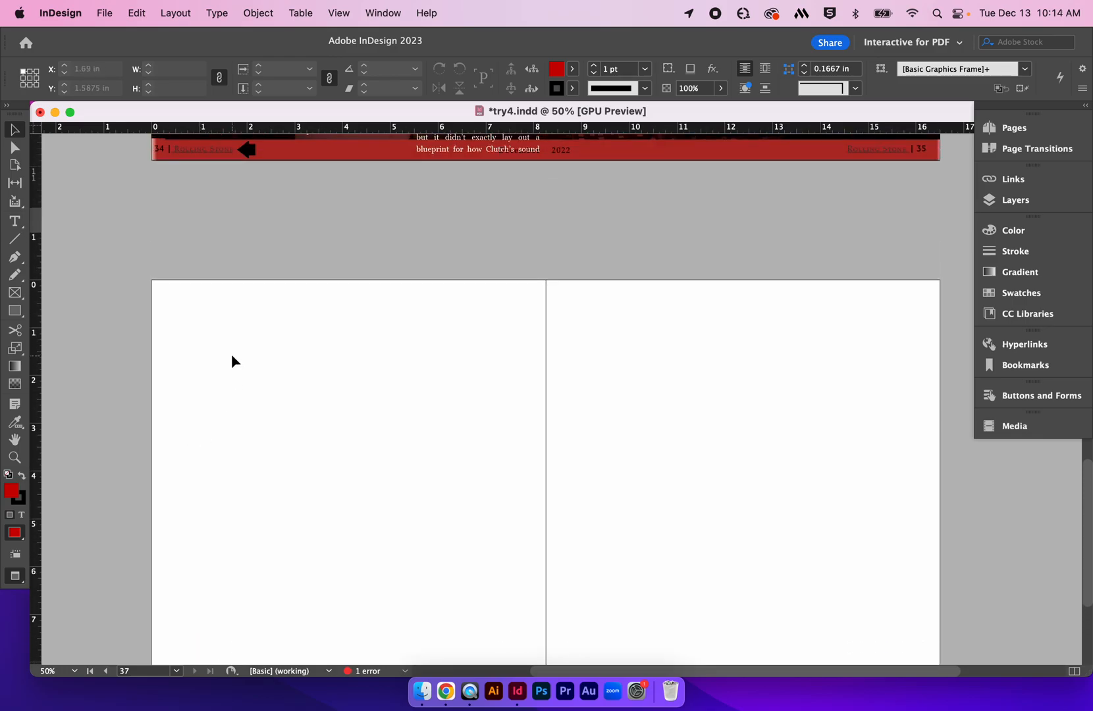
{"action": "scroll", "coordinate": [243, 347], "scroll_direction": "up", "scroll_amount": 10}
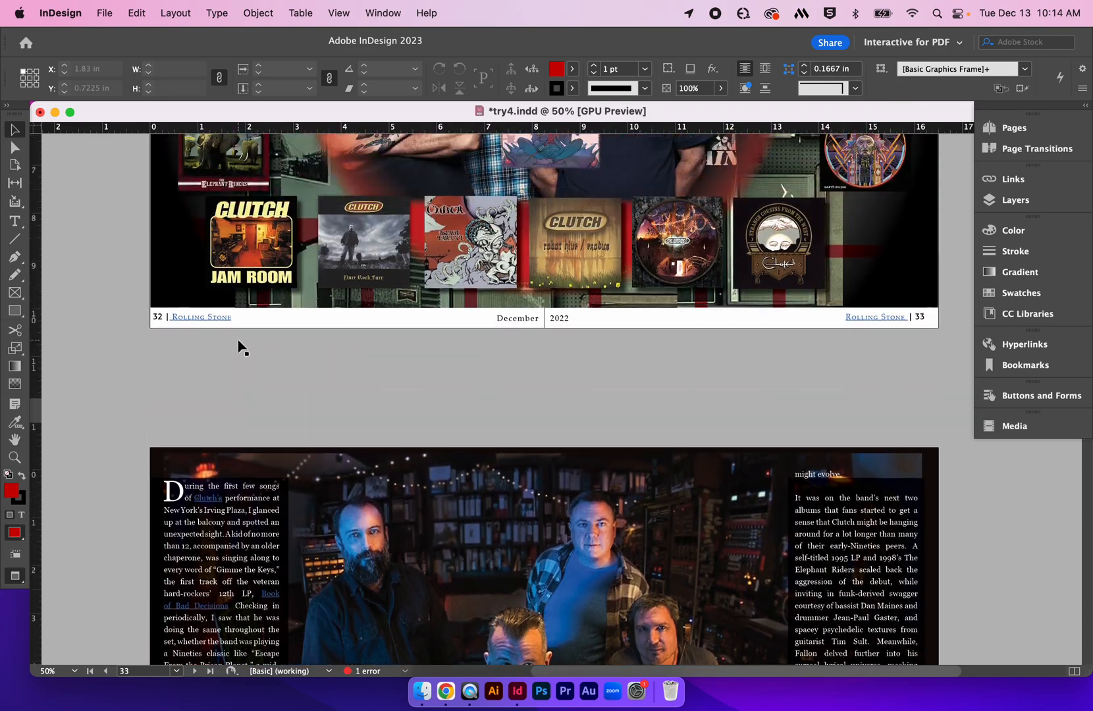
{"action": "scroll", "coordinate": [241, 346], "scroll_direction": "up", "scroll_amount": 4}
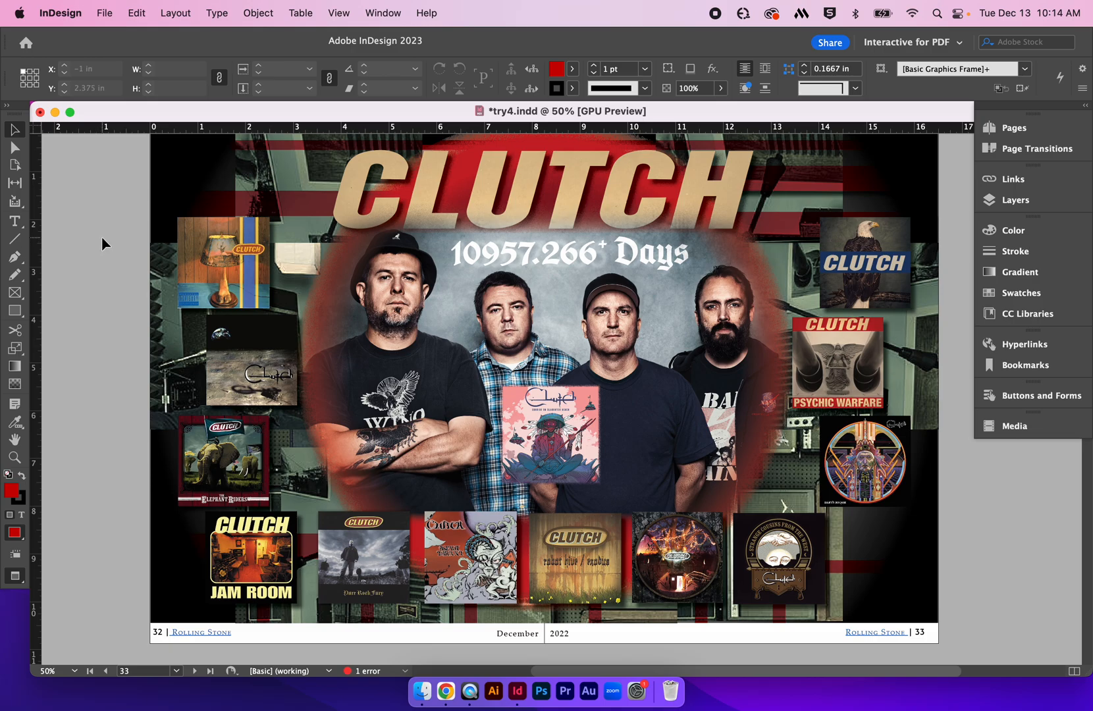
{"action": "scroll", "coordinate": [105, 234], "scroll_direction": "up", "scroll_amount": 1}
{"action": "scroll", "coordinate": [105, 234], "scroll_direction": "up", "scroll_amount": 5}
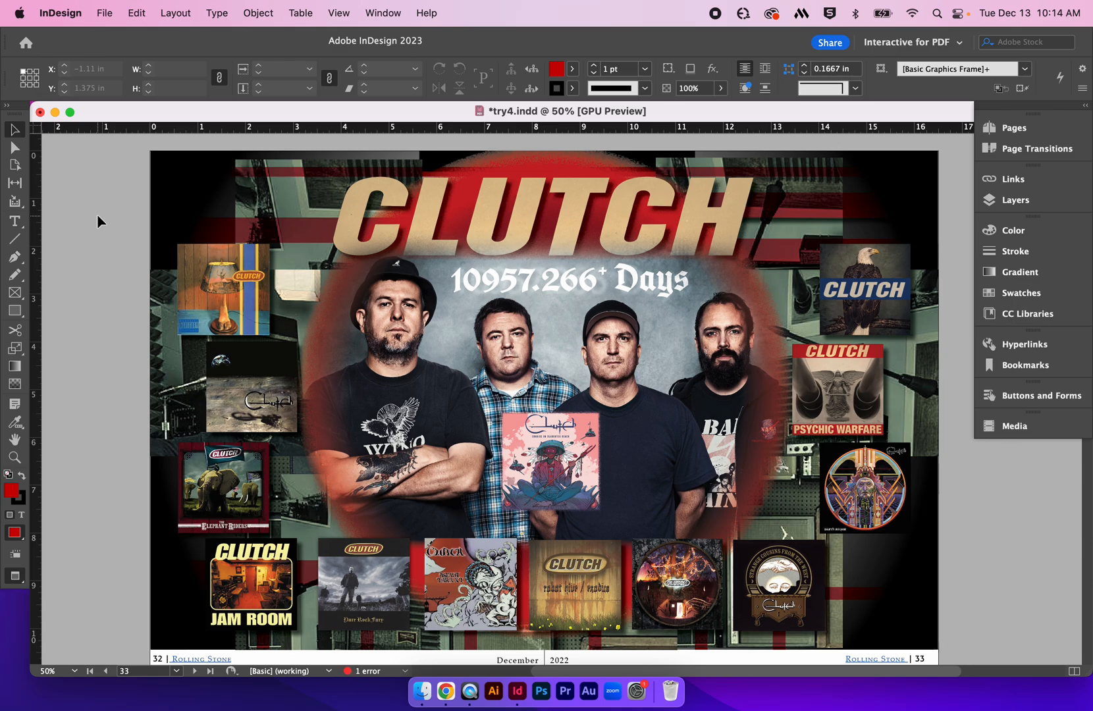
{"action": "left_click", "coordinate": [105, 13]}
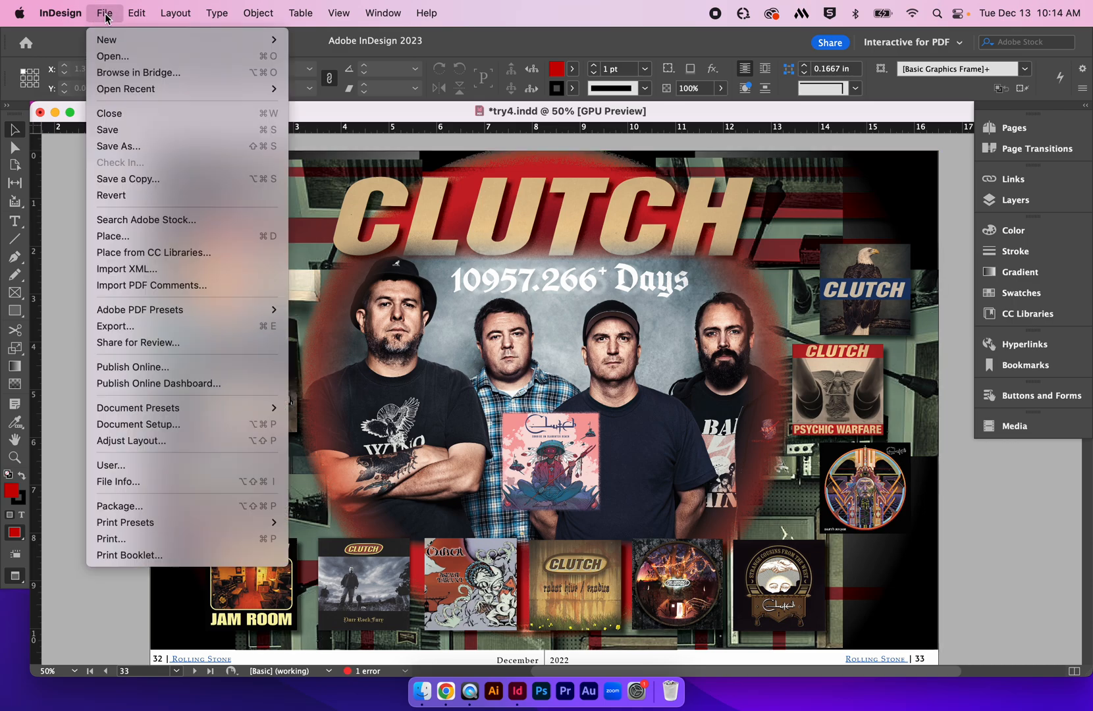
{"action": "left_click", "coordinate": [131, 325]}
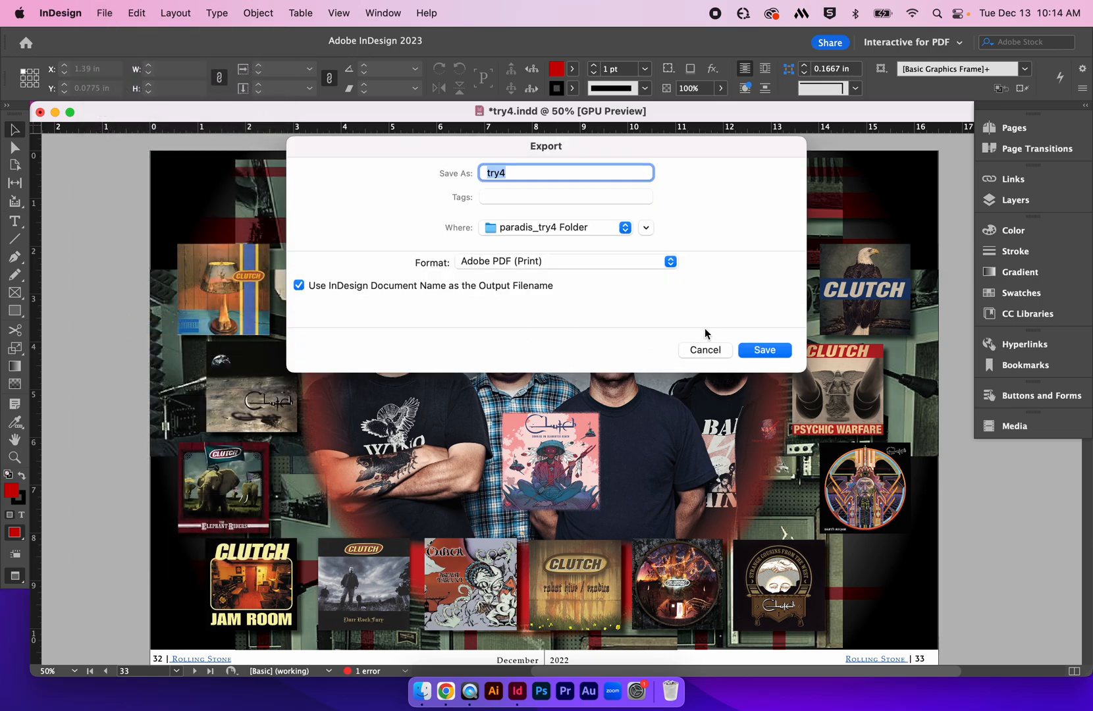
{"action": "left_click", "coordinate": [618, 262]}
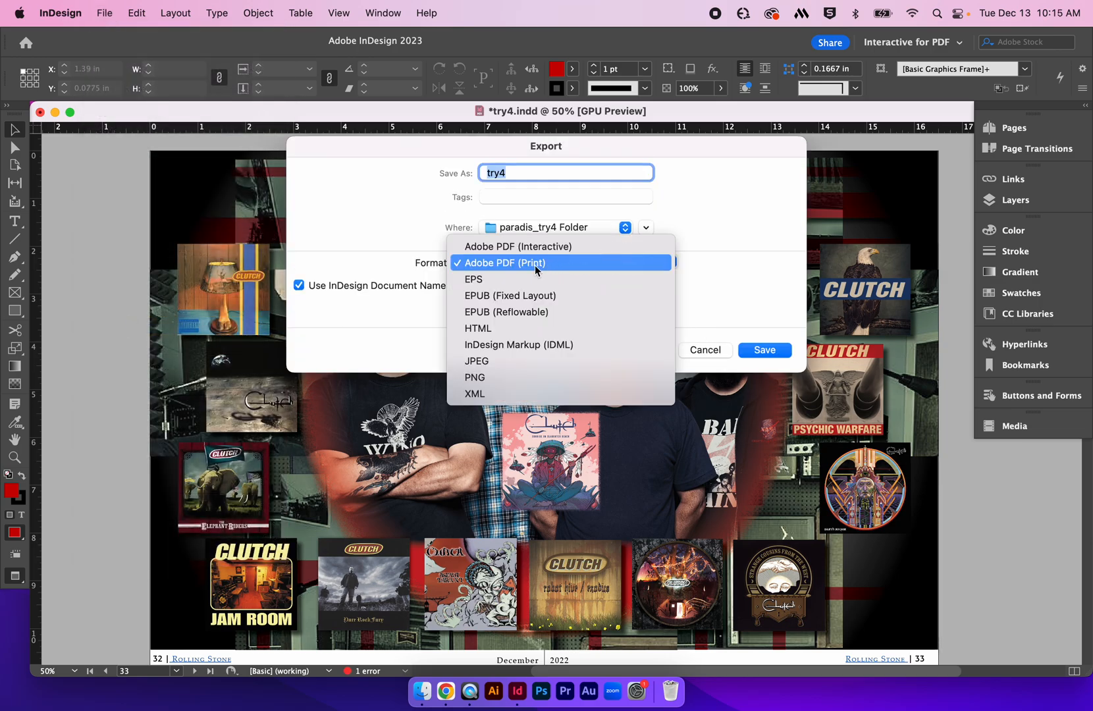
{"action": "left_click", "coordinate": [540, 248]}
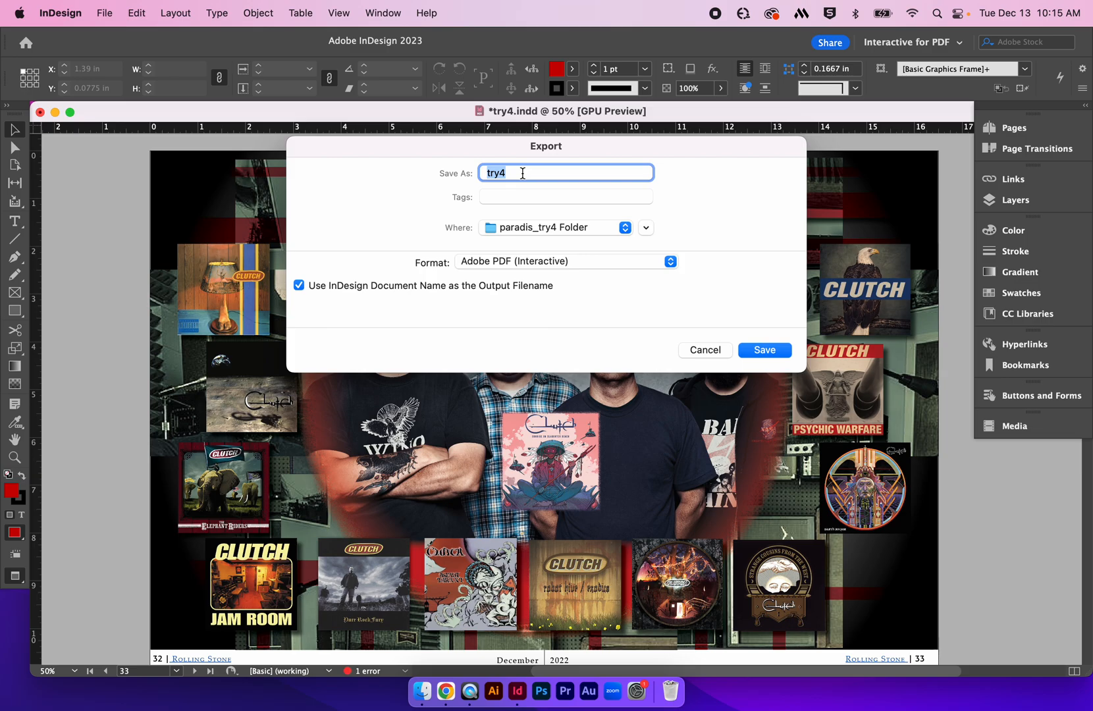
{"action": "left_click", "coordinate": [699, 349]}
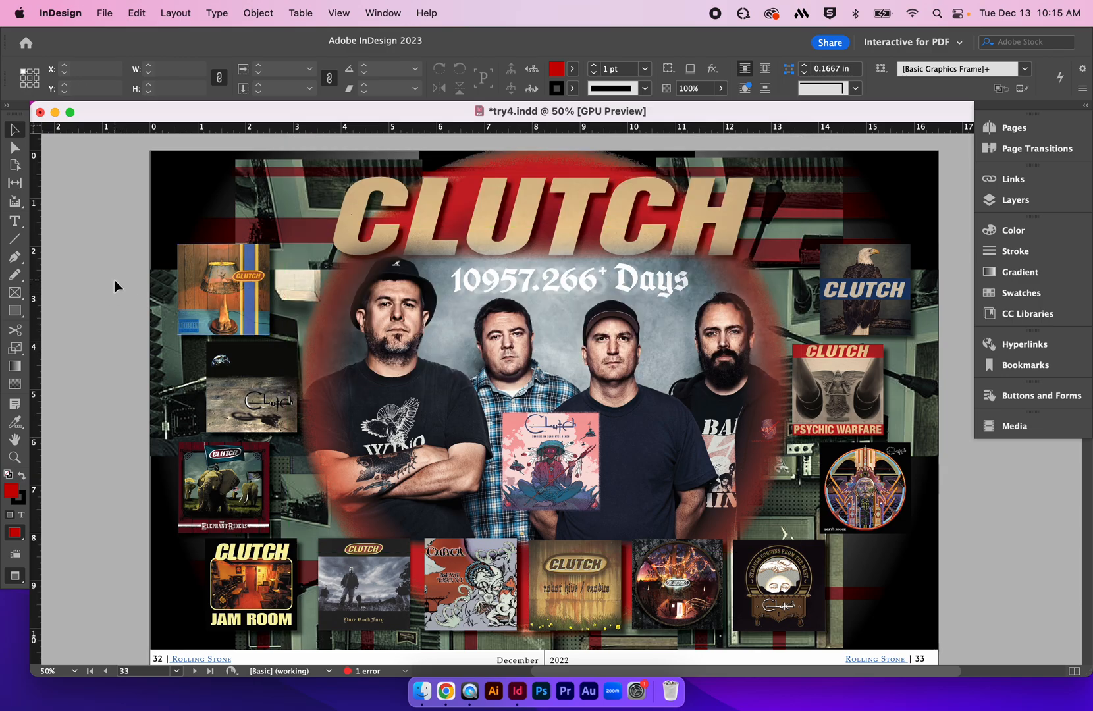